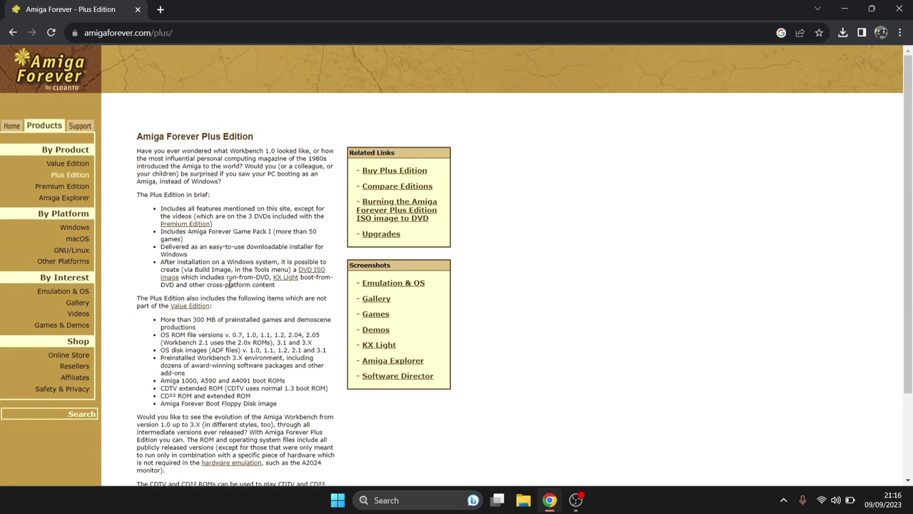
# View the Amiga Forever Premium Edition page and open the game downloads page from the Games & Demos section
pyautogui.click(62, 186)
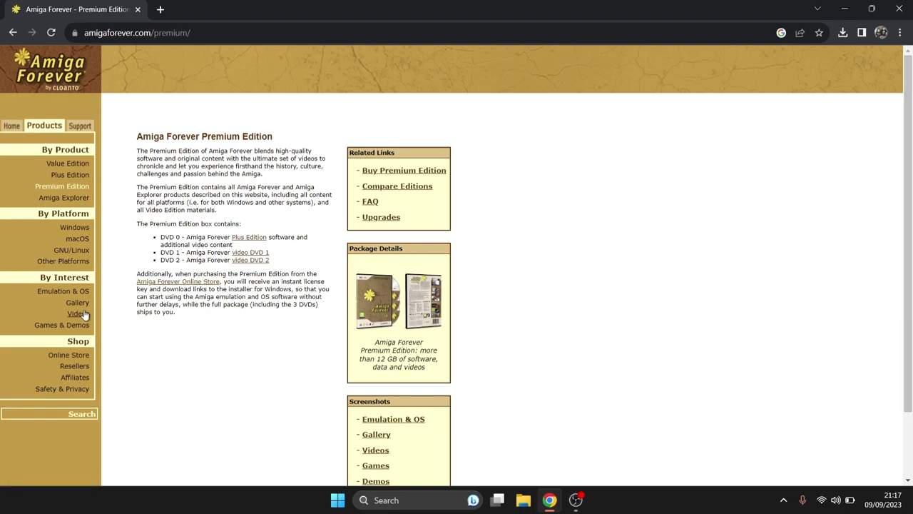
pyautogui.click(70, 326)
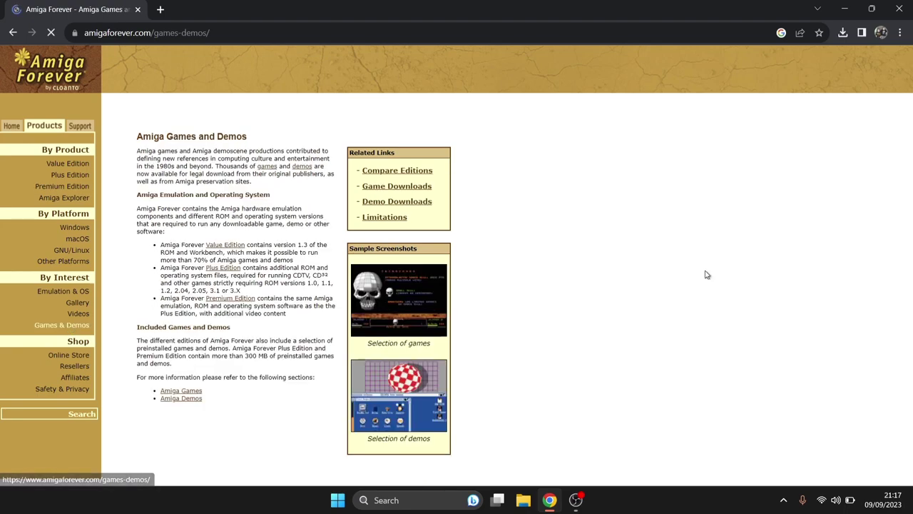
pyautogui.click(397, 186)
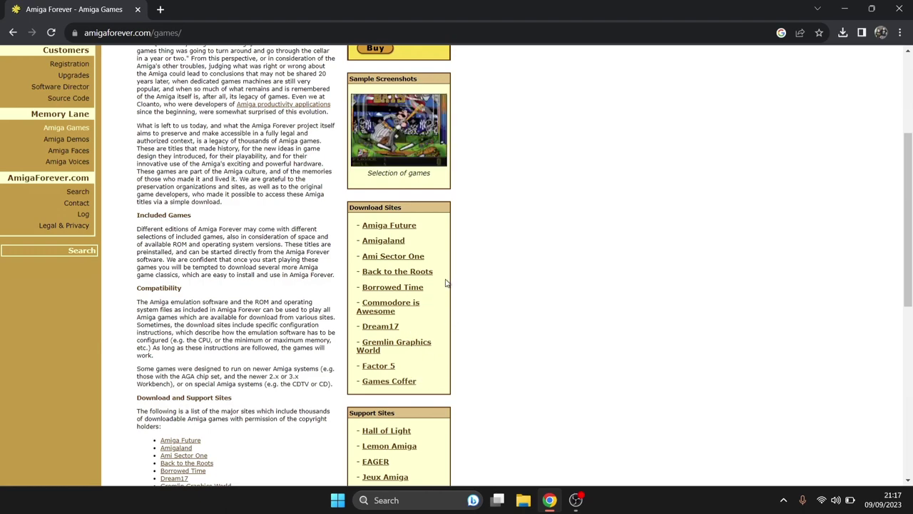
# Visit the Ami Sector One download site, look through its news page and open its games list
pyautogui.click(397, 258)
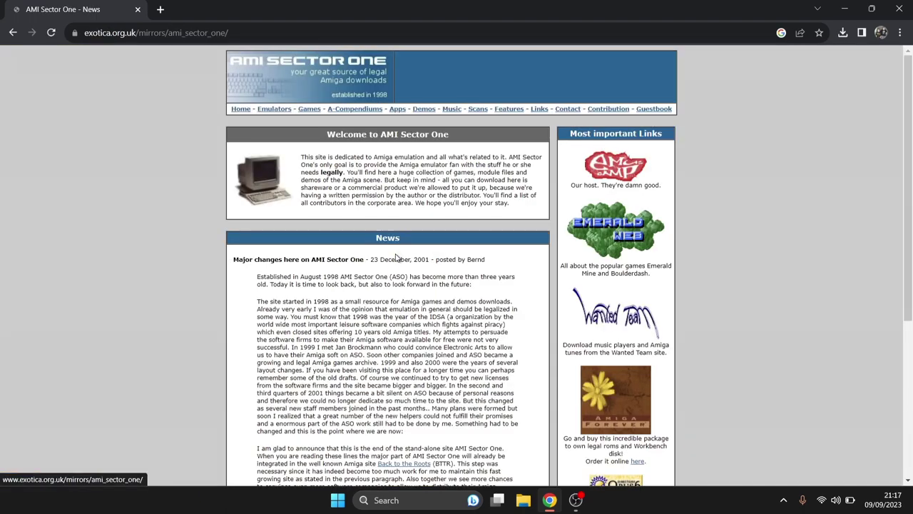
pyautogui.moveTo(911, 93); pyautogui.dragTo(912, 158)
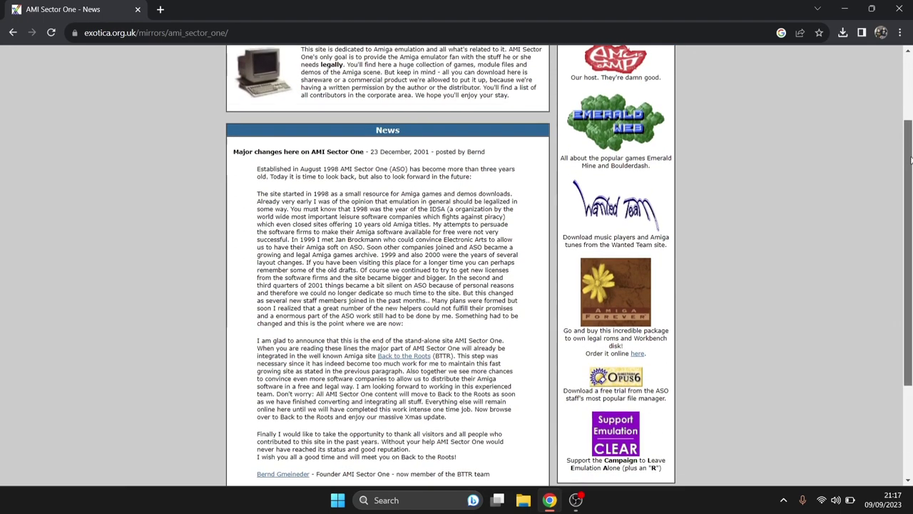
pyautogui.moveTo(911, 159); pyautogui.dragTo(910, 114)
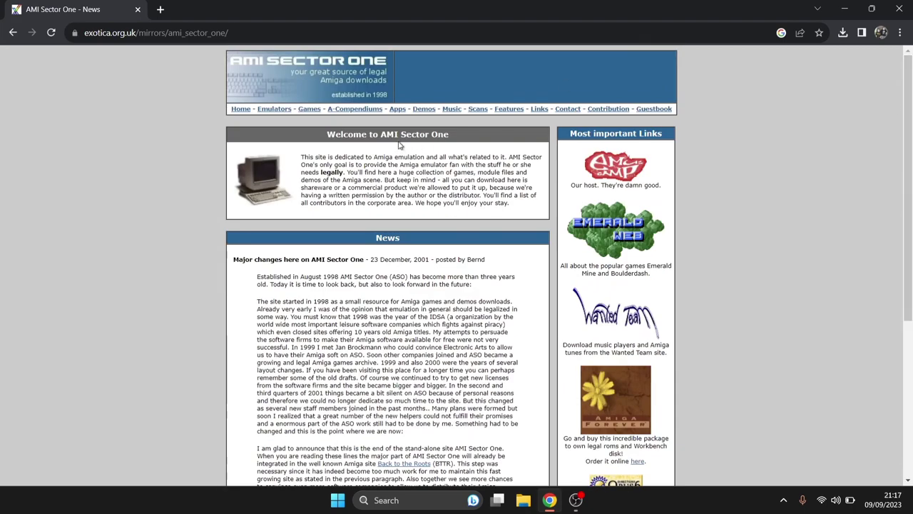
pyautogui.click(312, 111)
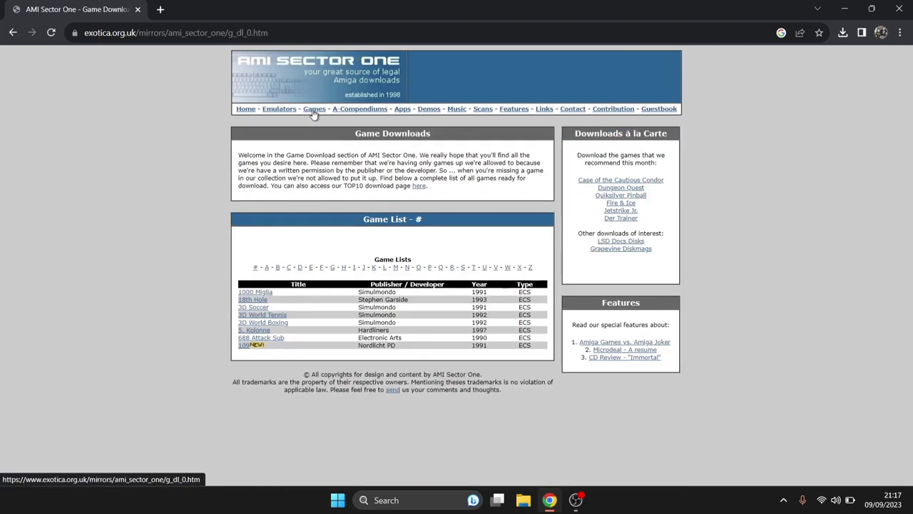
# Launch the setup.msi installer from the desktop and accept the terms of the license agreement
pyautogui.click(845, 8)
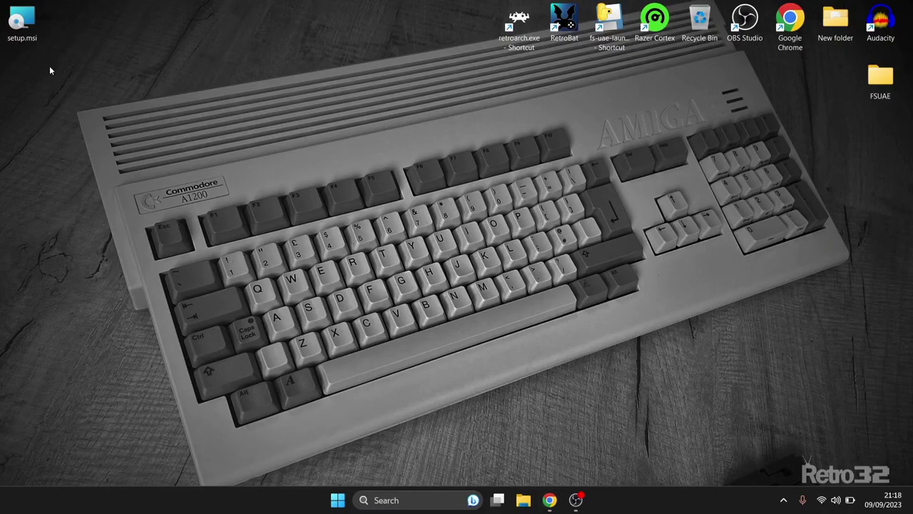
pyautogui.doubleClick(39, 40)
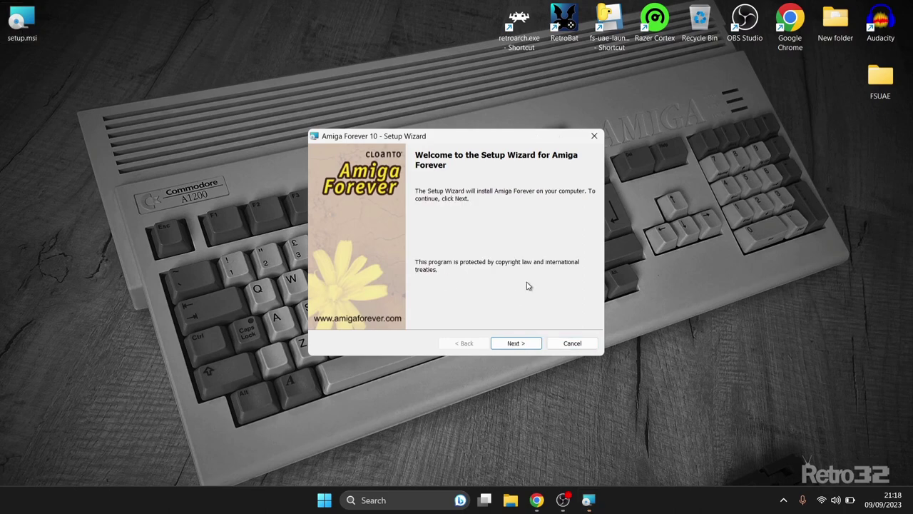
pyautogui.click(526, 344)
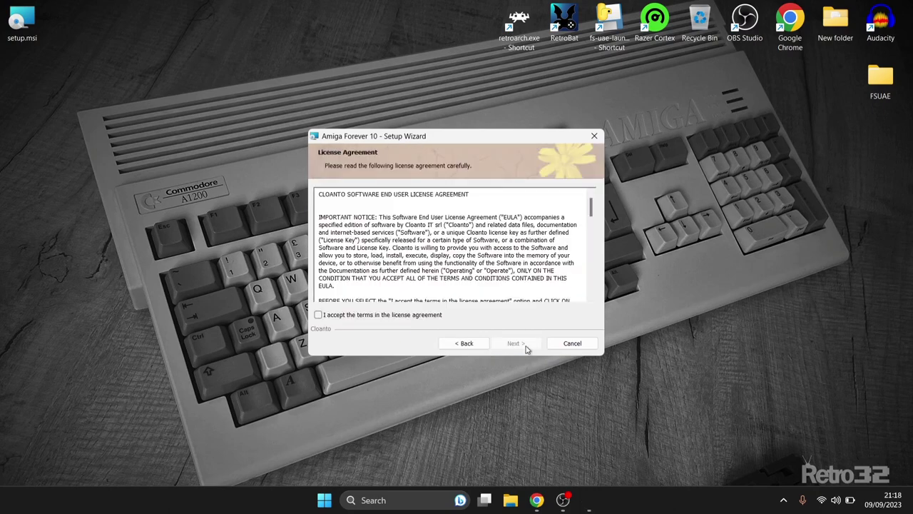
pyautogui.click(399, 318)
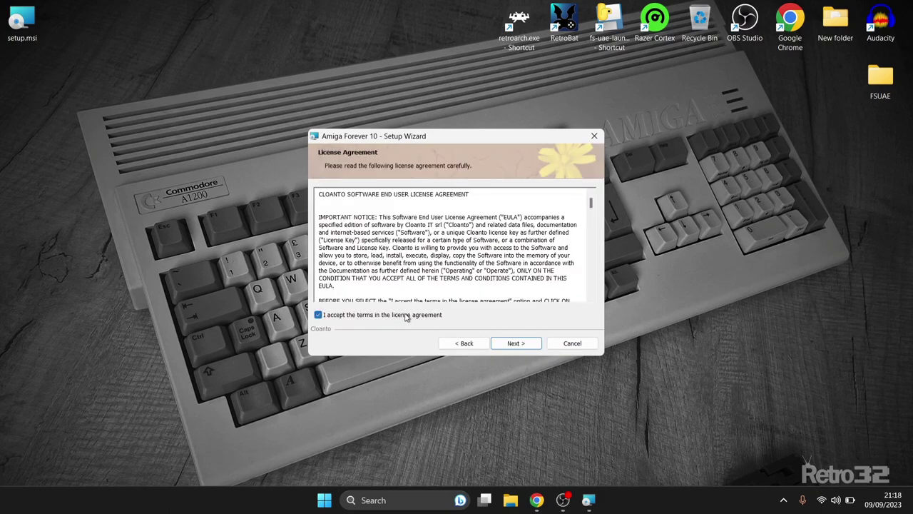
pyautogui.click(511, 344)
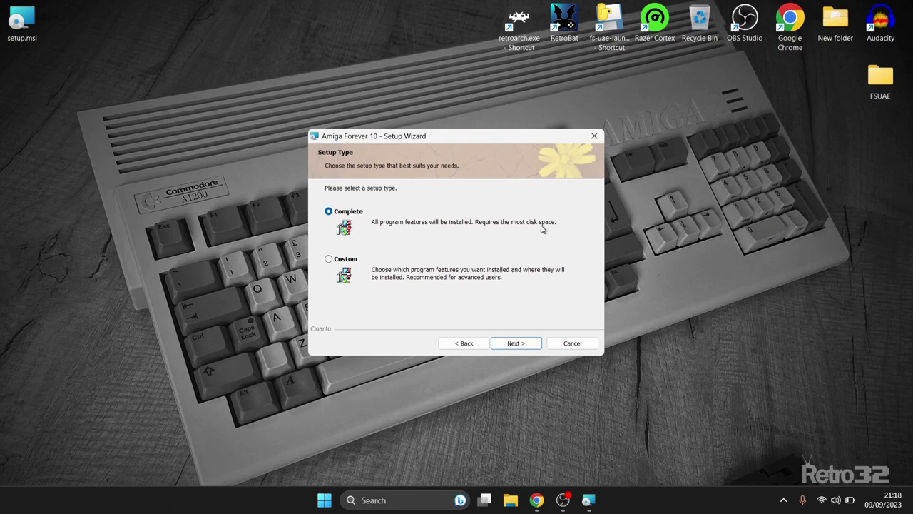
# Install Amiga Forever with the Complete setup type and finish the wizard with the option to open the player enabled
pyautogui.click(339, 262)
pyautogui.click(359, 212)
pyautogui.click(515, 343)
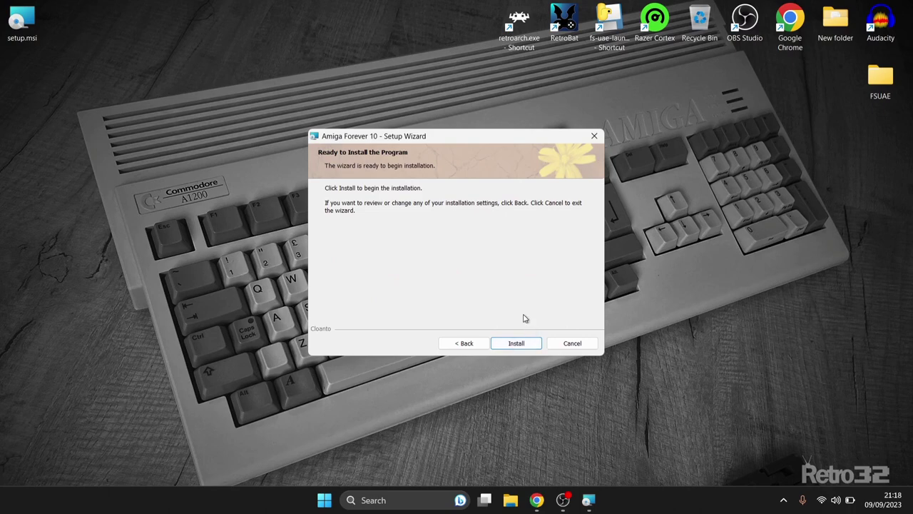
pyautogui.click(514, 343)
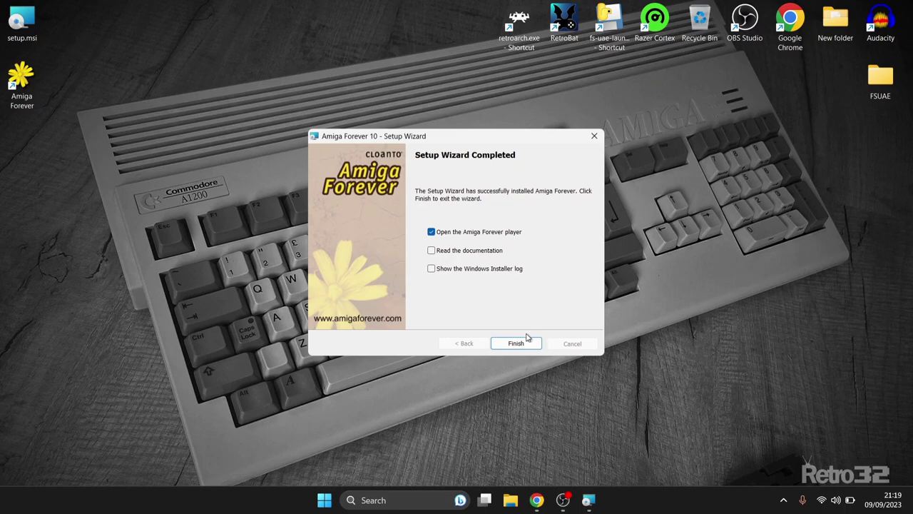
pyautogui.click(525, 345)
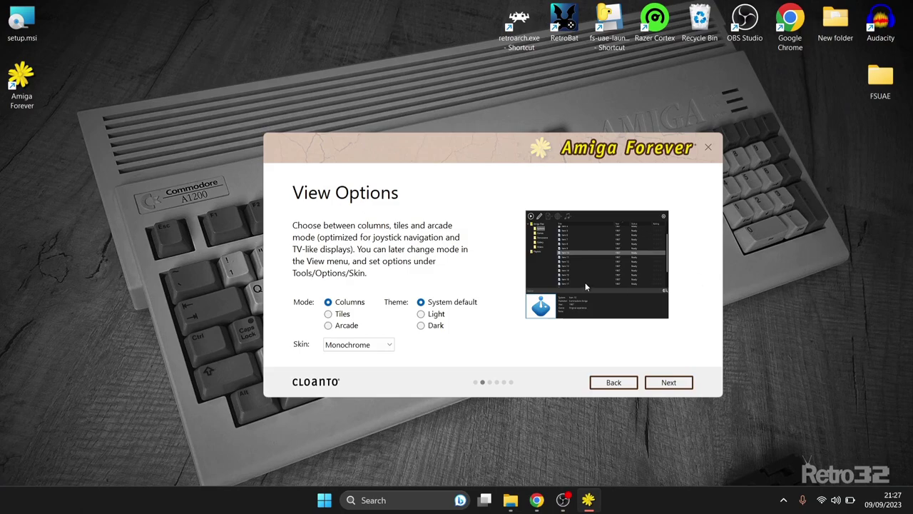
# Compare the Columns, Tiles and Arcade view modes in the preview and select Arcade
pyautogui.moveTo(550, 139); pyautogui.dragTo(524, 98)
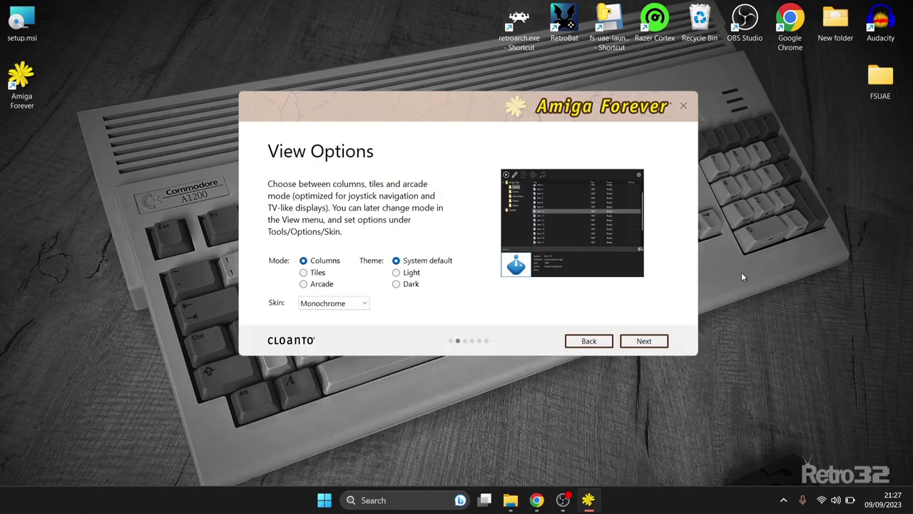
pyautogui.click(309, 275)
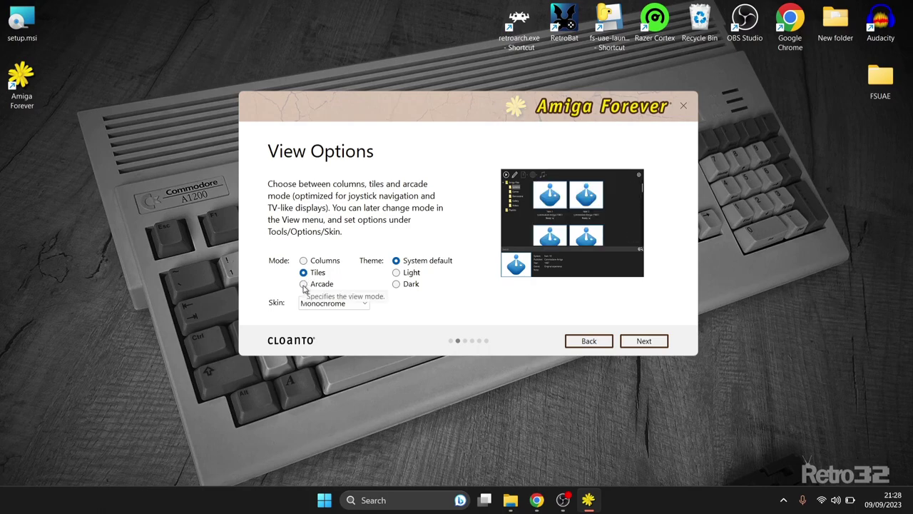
pyautogui.click(304, 285)
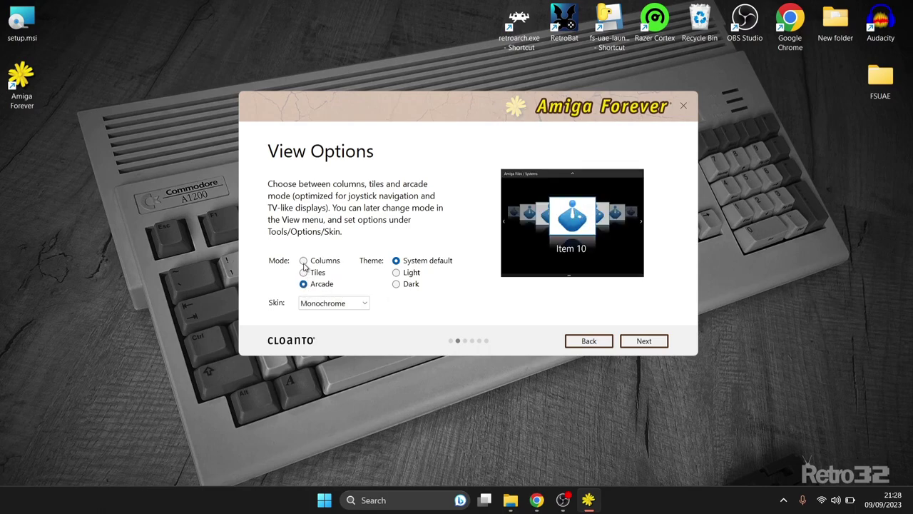
pyautogui.click(303, 261)
pyautogui.click(303, 273)
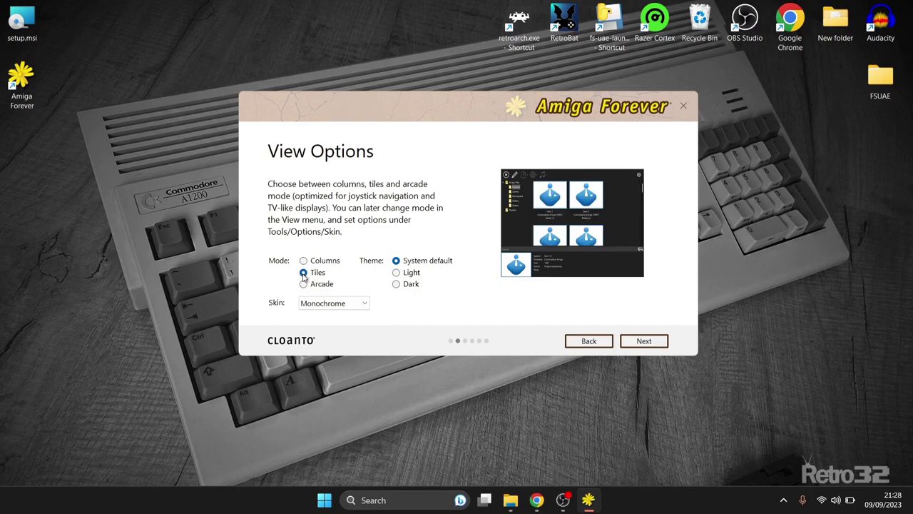
pyautogui.click(304, 284)
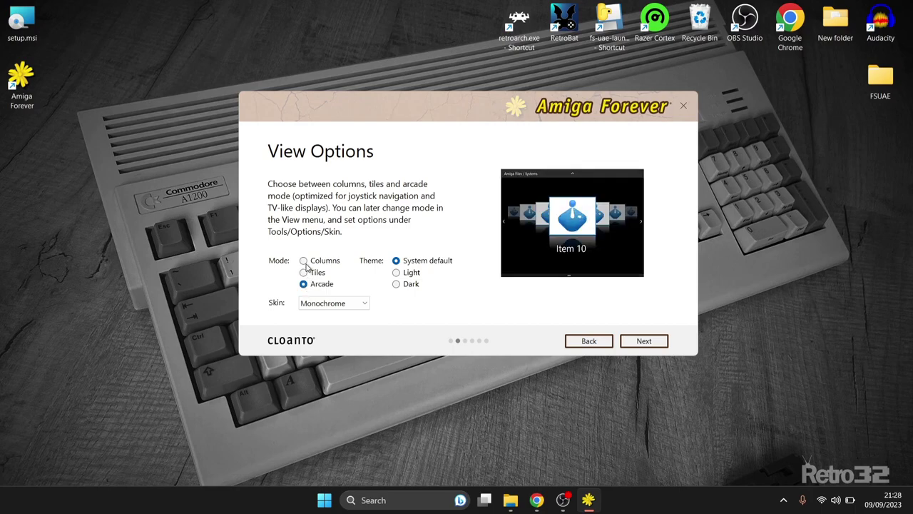
pyautogui.click(303, 261)
pyautogui.click(304, 274)
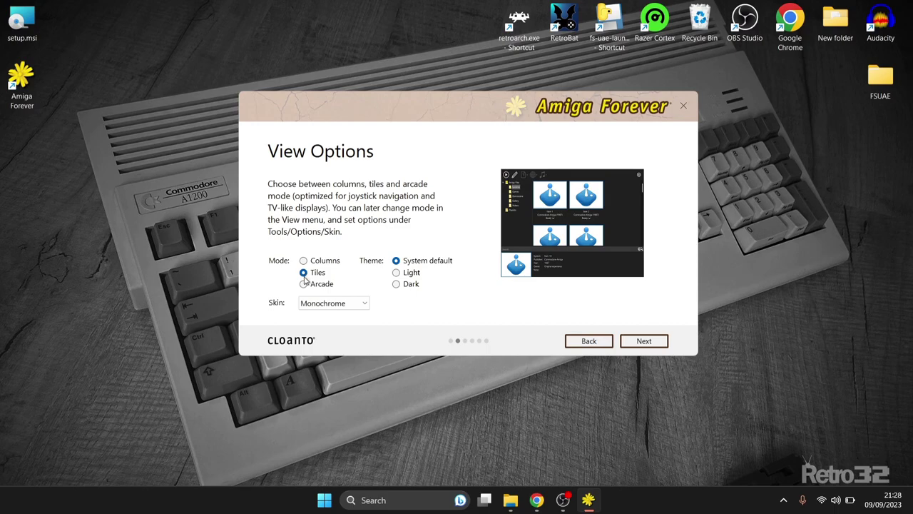
pyautogui.click(304, 286)
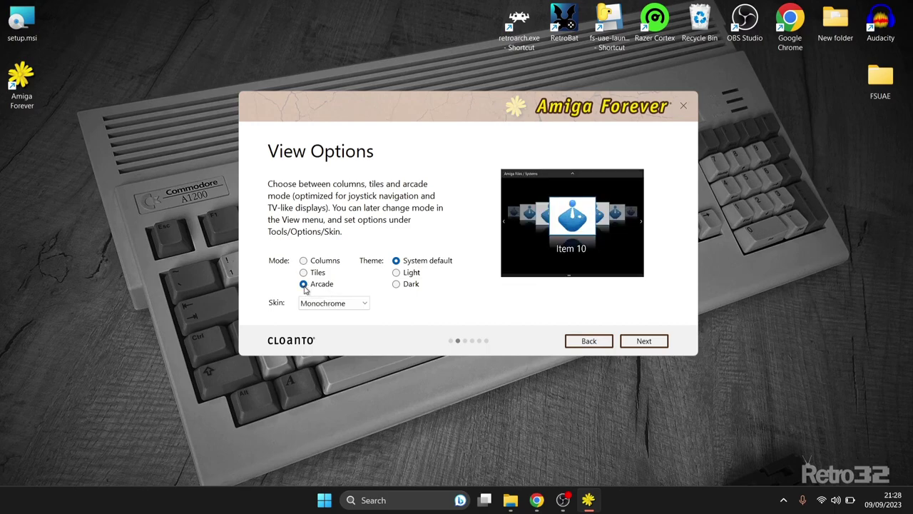
# Set the skin to Color Tiles and the theme to Dark, and accept the view options
pyautogui.click(332, 306)
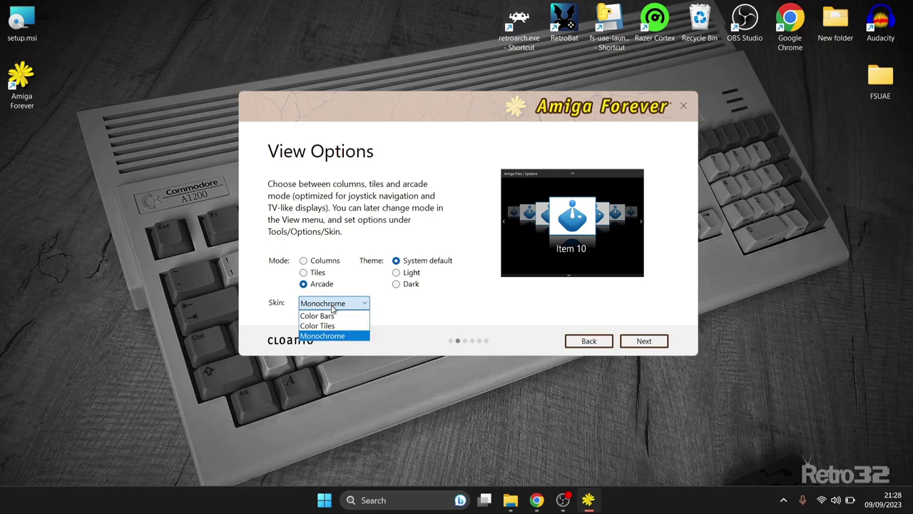
pyautogui.click(342, 316)
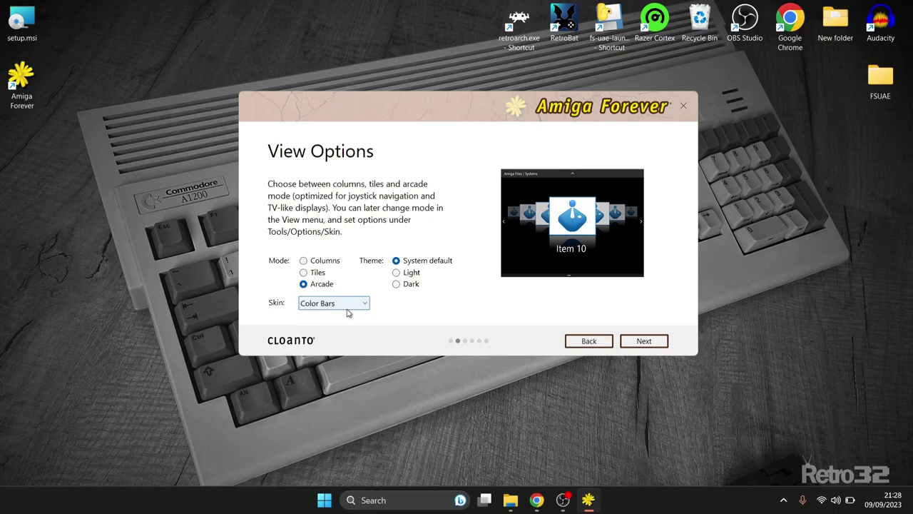
pyautogui.click(347, 308)
pyautogui.click(346, 327)
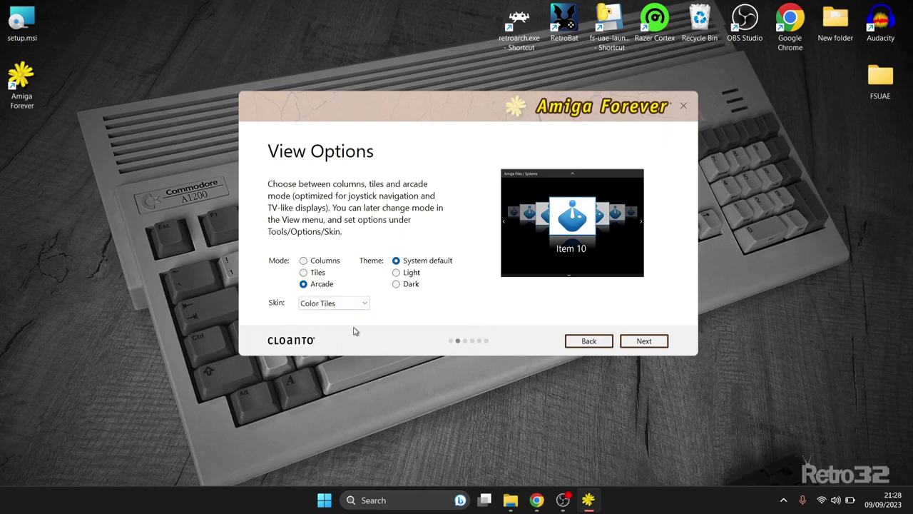
pyautogui.click(397, 273)
pyautogui.click(396, 283)
pyautogui.click(640, 342)
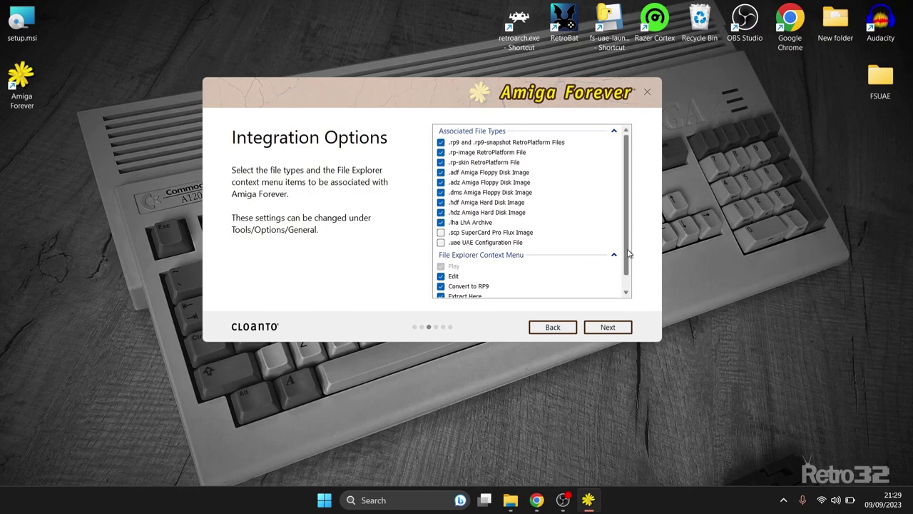
# Review the file type associations, keep the default integration, advanced and update options, and finish the configuration wizard
pyautogui.click(628, 290)
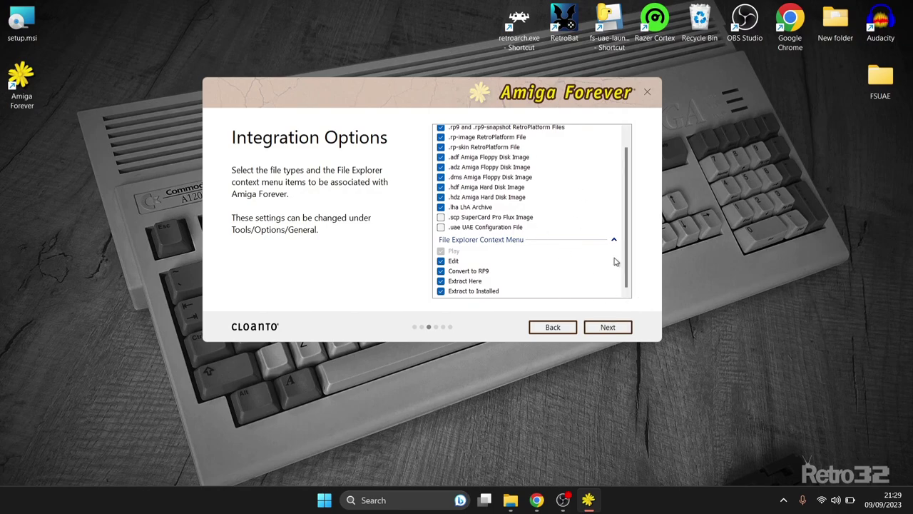
pyautogui.scroll(1, 630, 178)
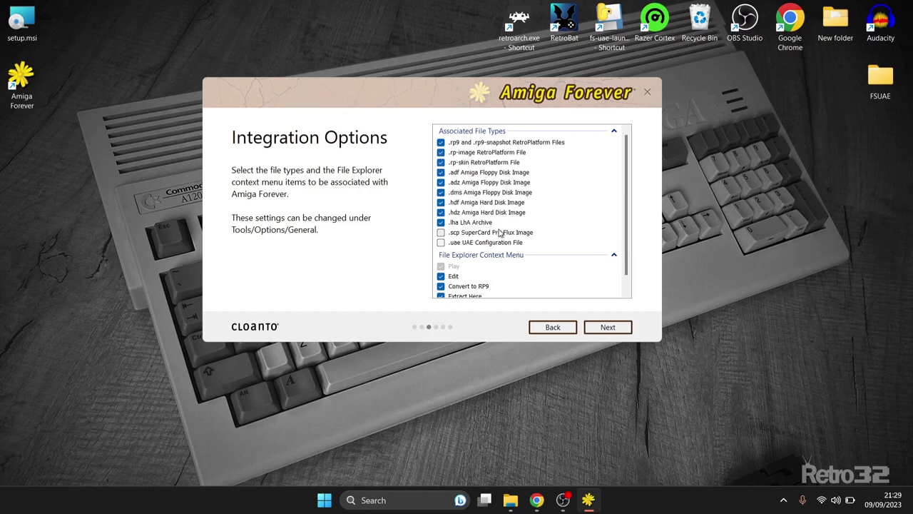
pyautogui.click(620, 329)
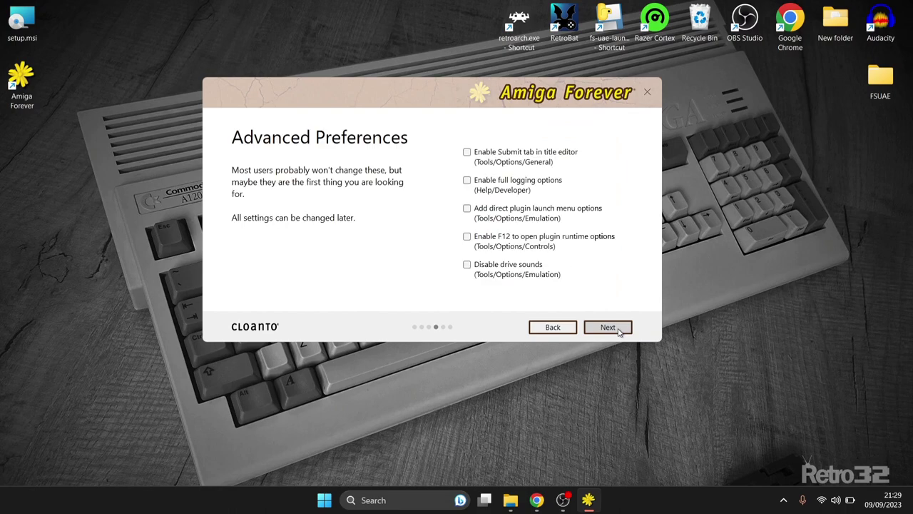
pyautogui.click(563, 306)
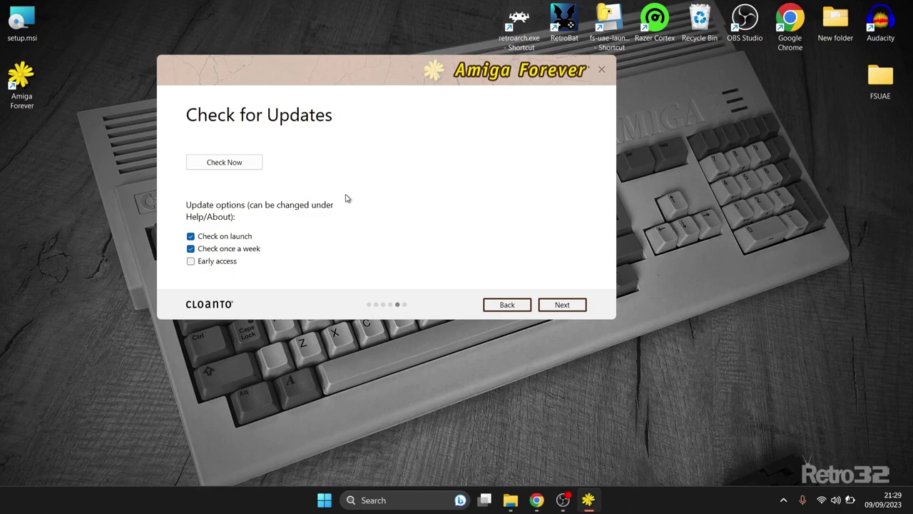
pyautogui.click(563, 304)
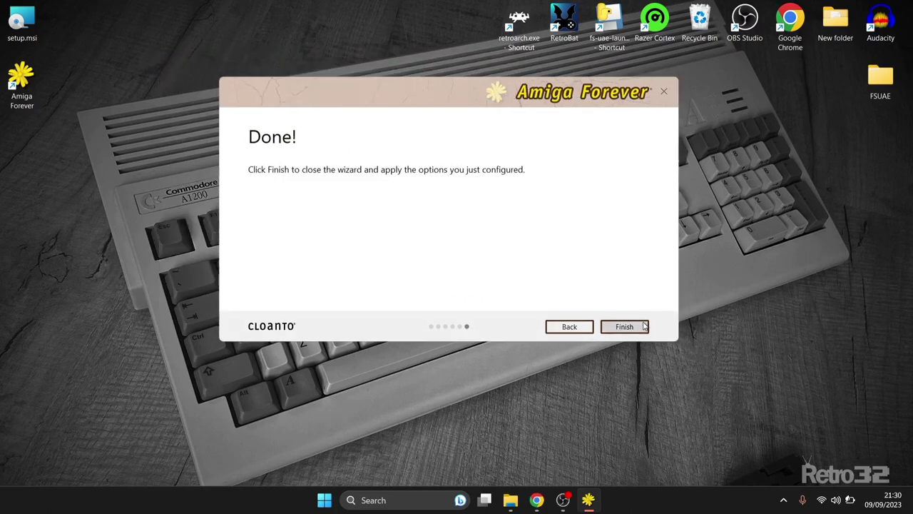
pyautogui.click(642, 326)
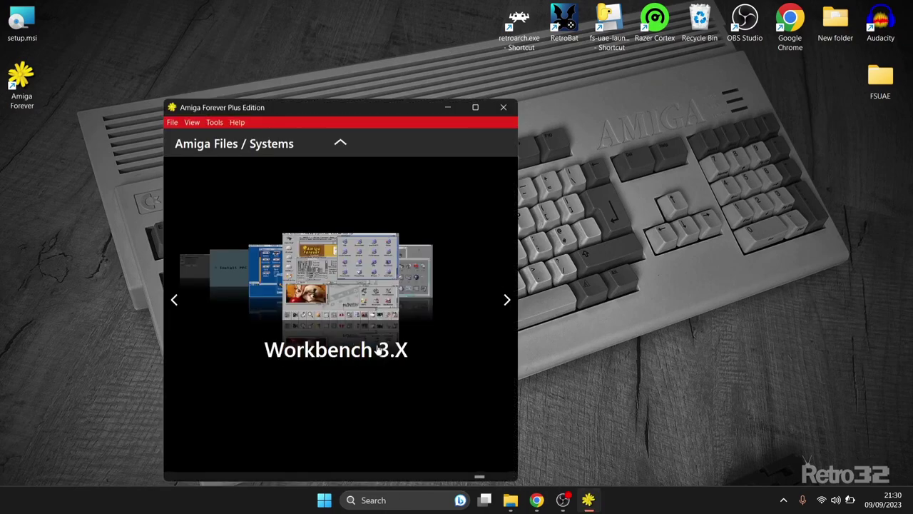
# Try the Amiga Forever player in full-screen and windowed view, and leave it in full screen
pyautogui.doubleClick(351, 111)
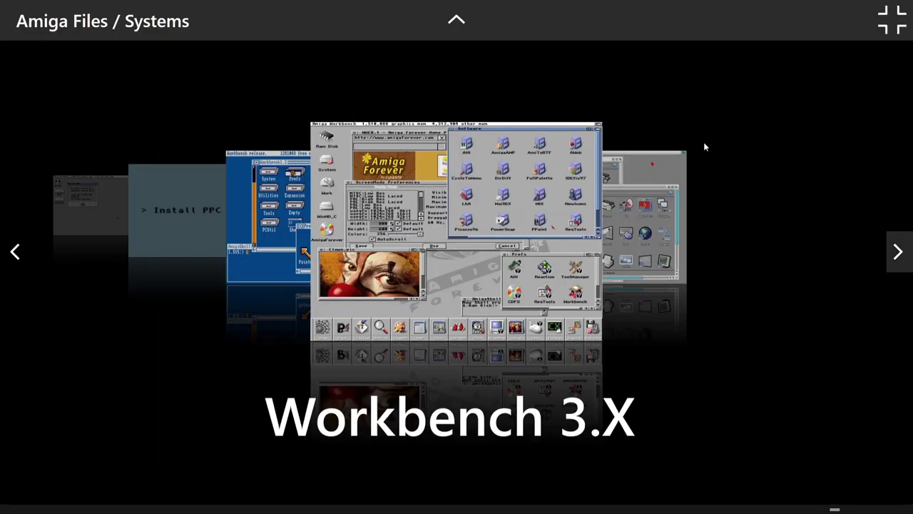
pyautogui.click(902, 16)
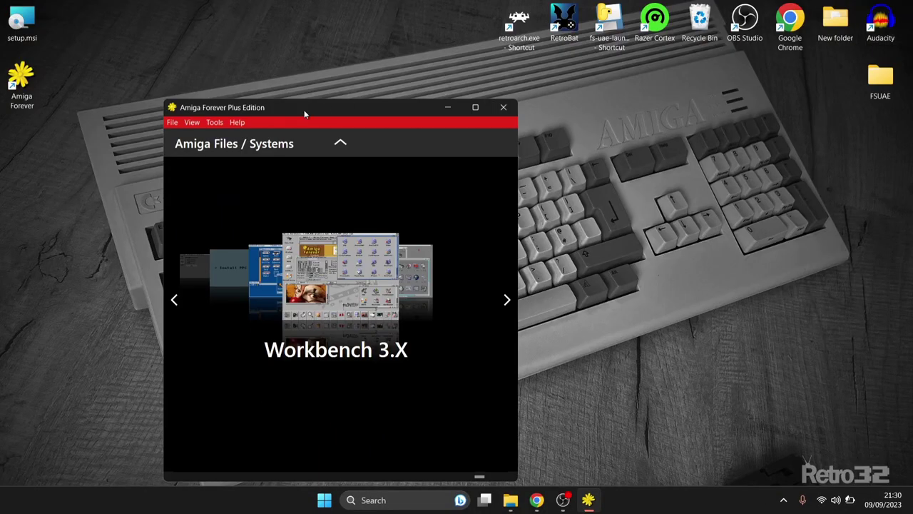
pyautogui.click(476, 109)
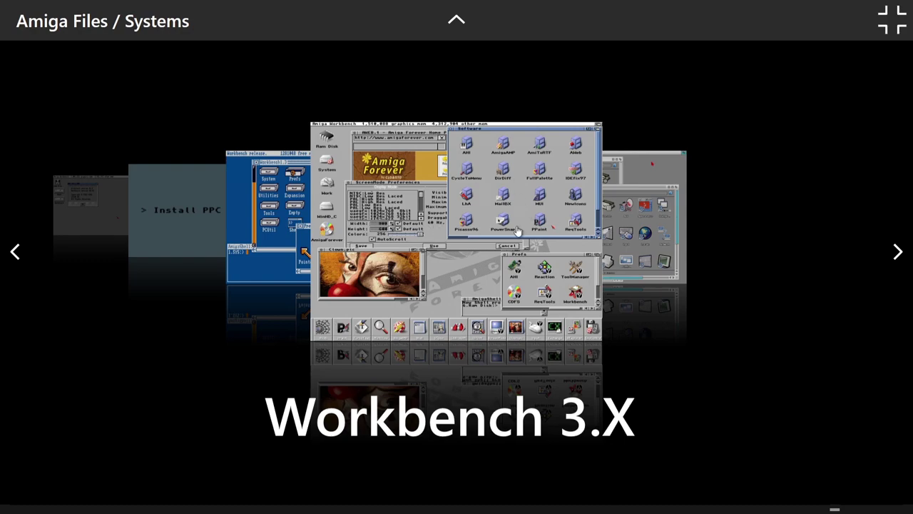
# Browse the neighbouring systems in the Systems folder and launch Workbench 3.X
pyautogui.press('Left')
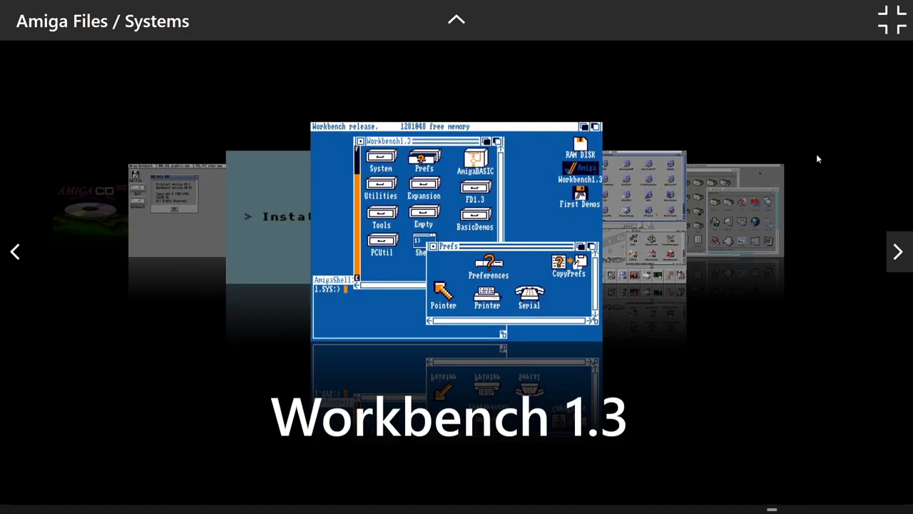
pyautogui.press('Left')
pyautogui.press('Right')
pyautogui.press('Right')
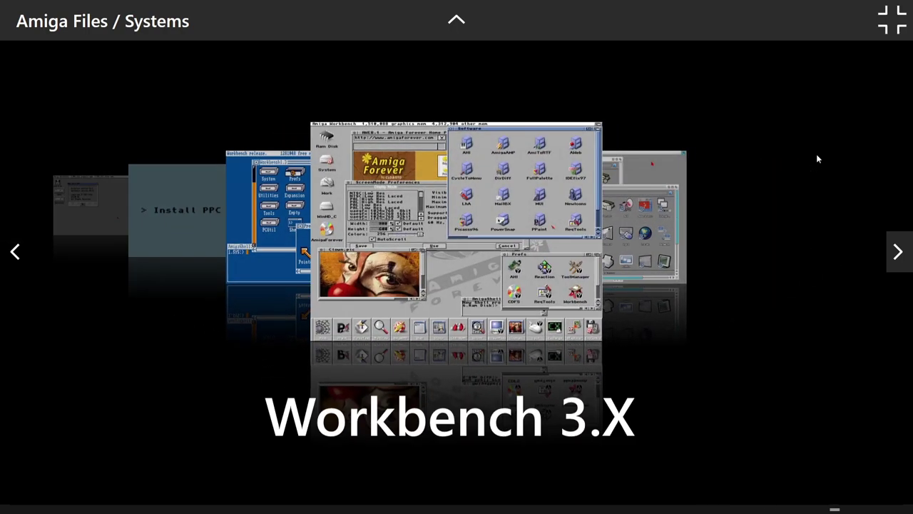
pyautogui.press('Return')
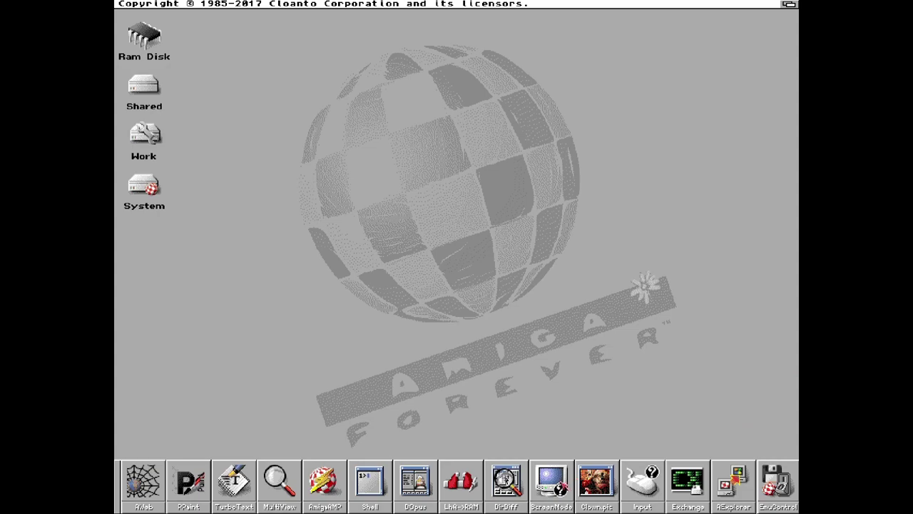
# Set the Workbench display mode to UAE:1920x1080 32bit BG and use it for the current session
pyautogui.click(560, 488)
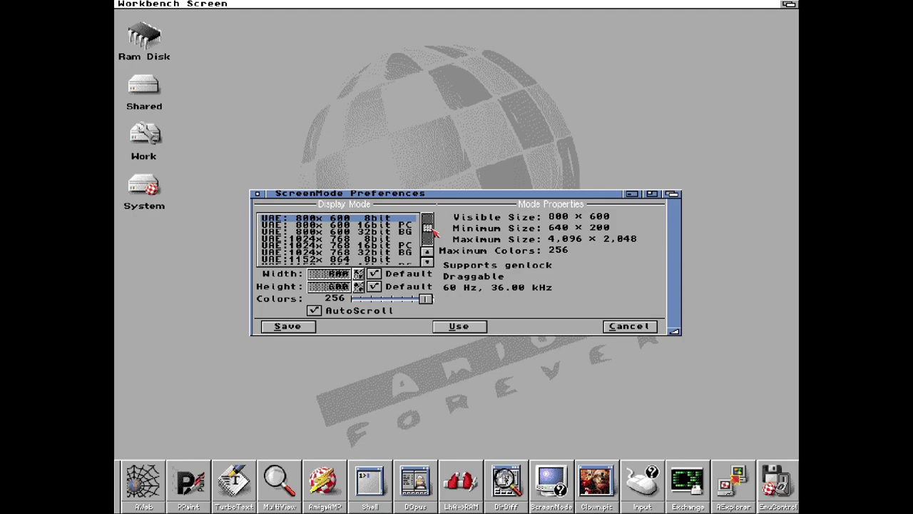
pyautogui.moveTo(432, 228); pyautogui.dragTo(432, 247)
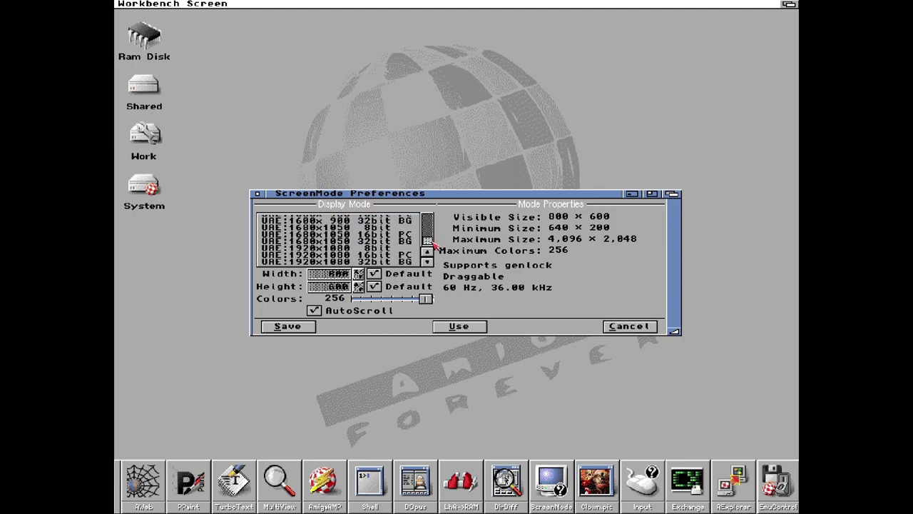
pyautogui.click(383, 263)
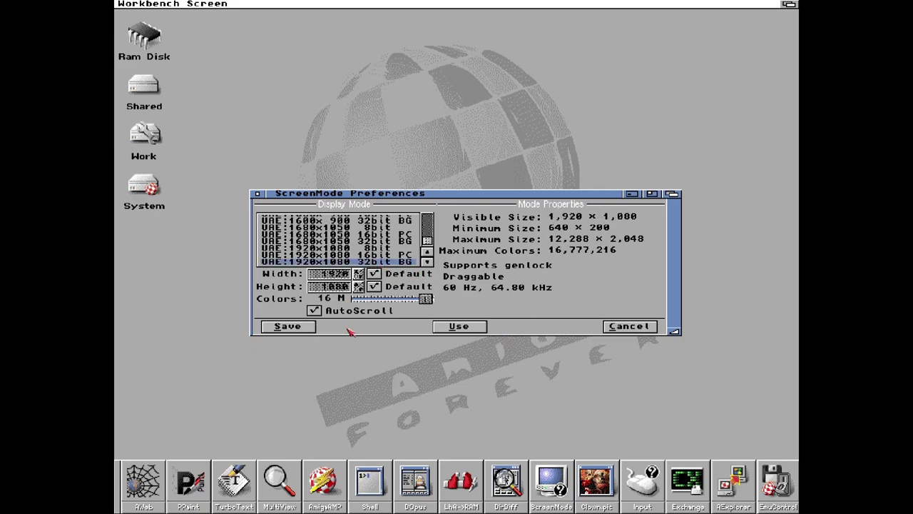
pyautogui.click(459, 326)
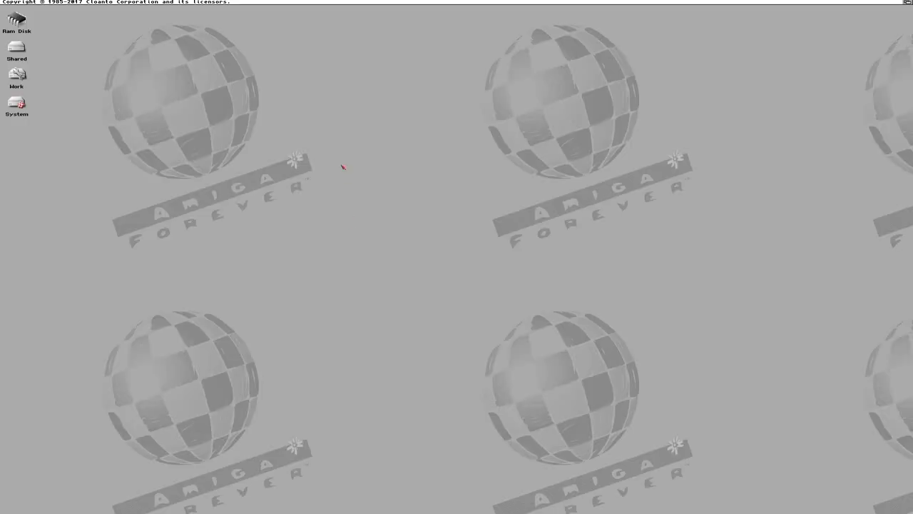
# Look through the Work drive's Software drawer, then close both drawer windows
pyautogui.doubleClick(17, 77)
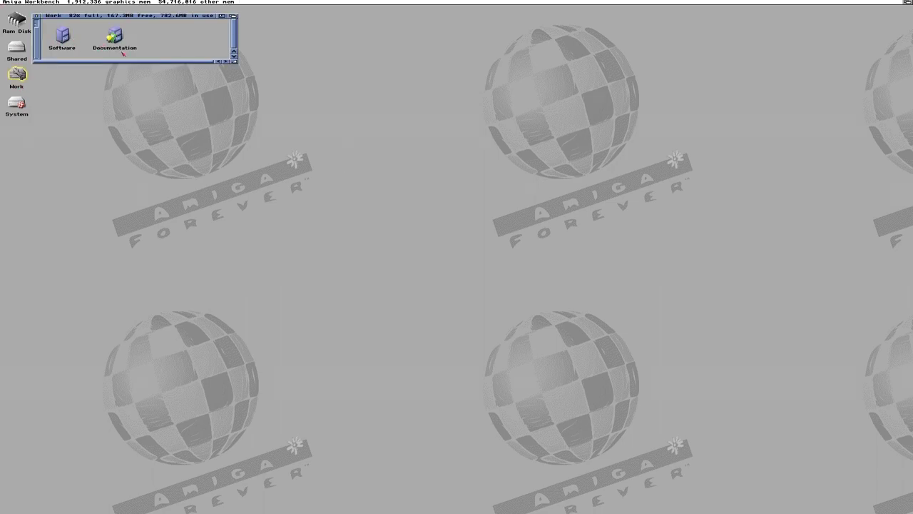
pyautogui.doubleClick(66, 38)
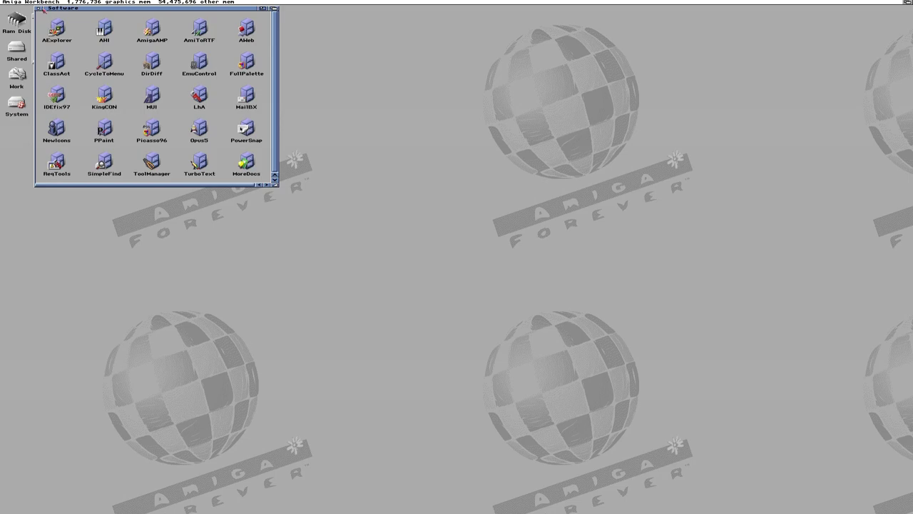
pyautogui.moveTo(65, 8); pyautogui.dragTo(249, 75)
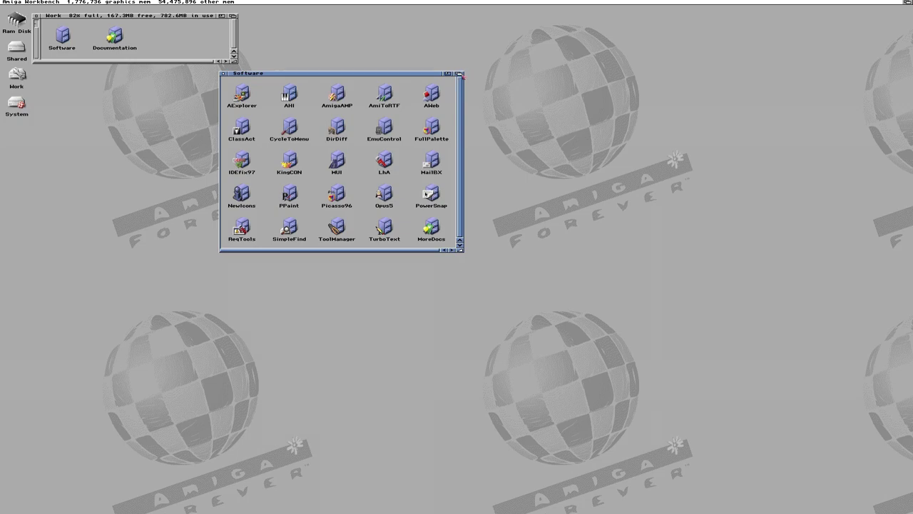
pyautogui.click(224, 73)
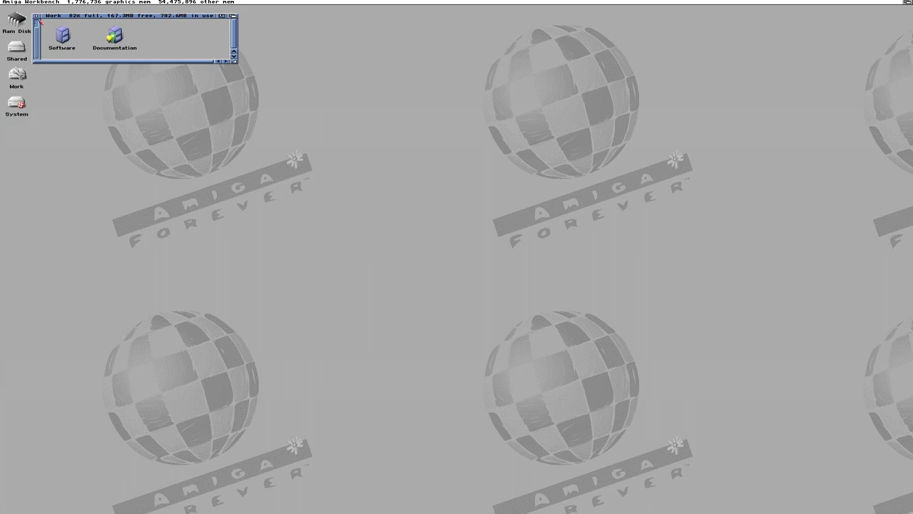
pyautogui.click(37, 17)
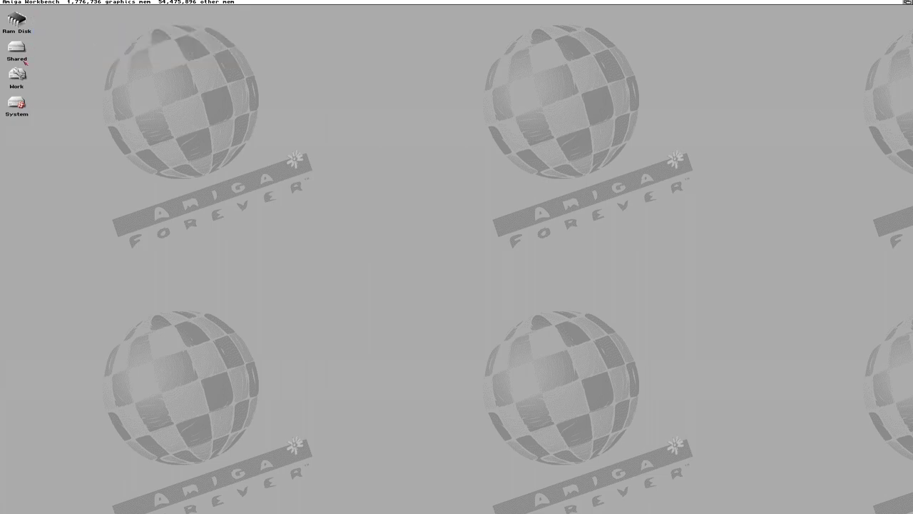
# Look at the System drive's Prefs drawer, close it and leave Workbench 3.X for the systems list
pyautogui.doubleClick(18, 106)
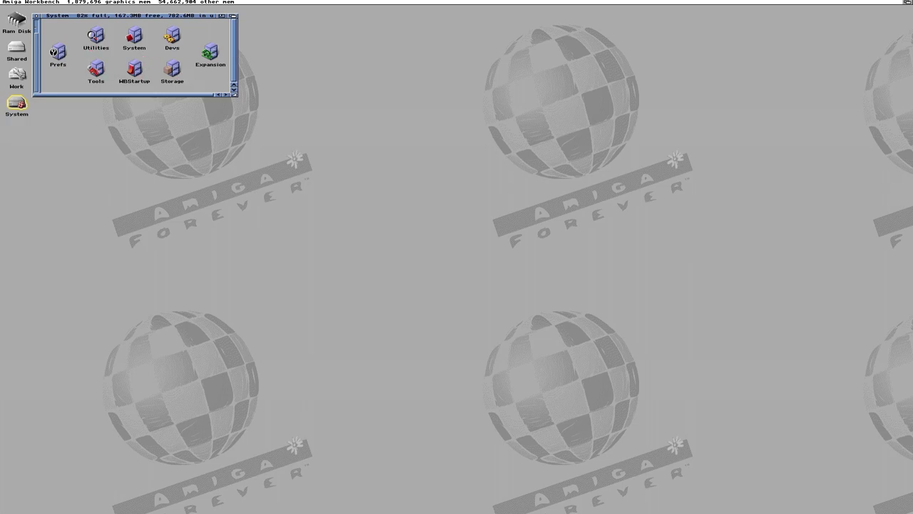
pyautogui.doubleClick(56, 49)
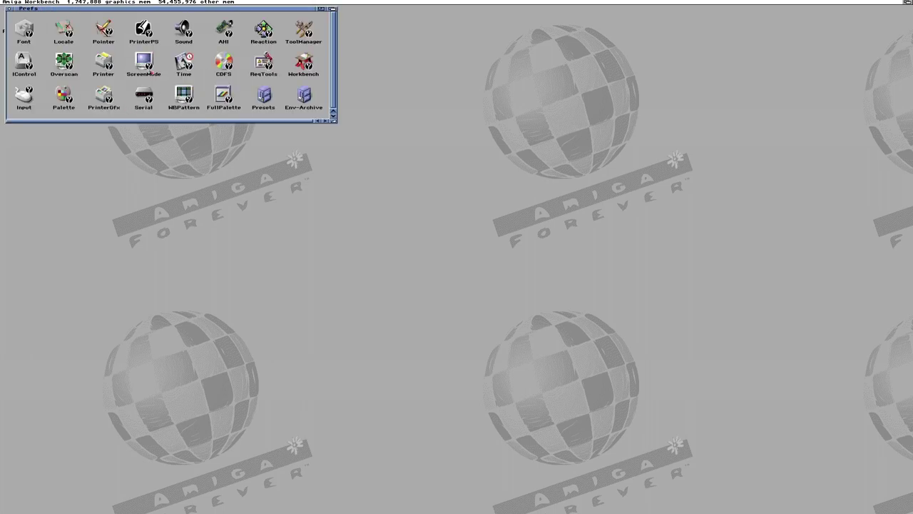
pyautogui.click(10, 8)
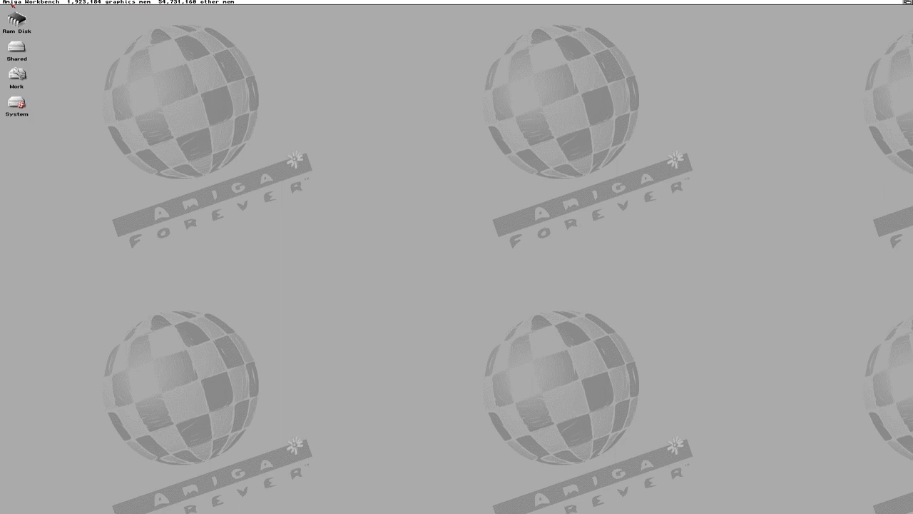
pyautogui.rightClick(14, 2)
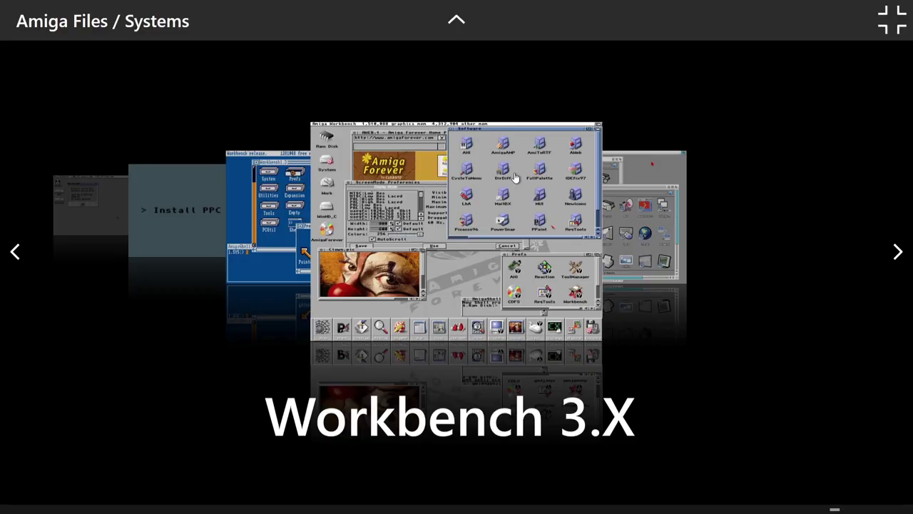
# Download the AROS system from the Systems folder and launch it
pyautogui.press('Right')
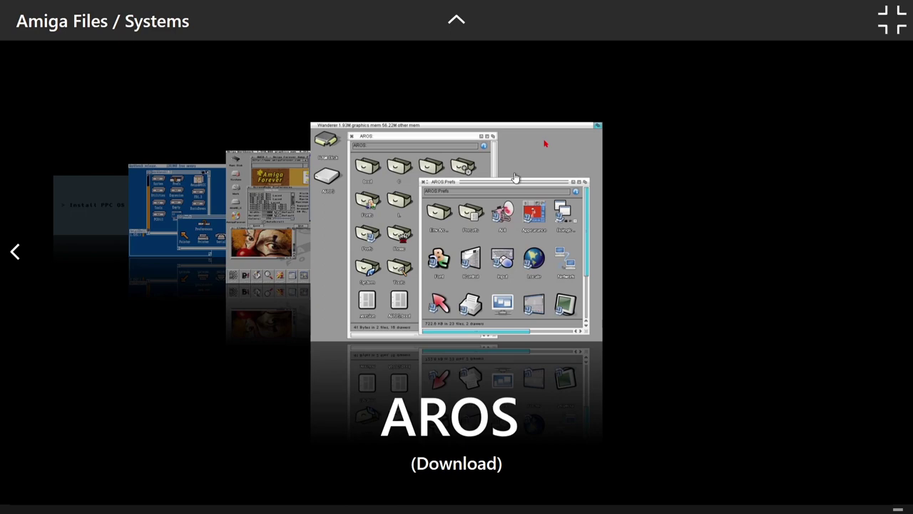
pyautogui.click(515, 177)
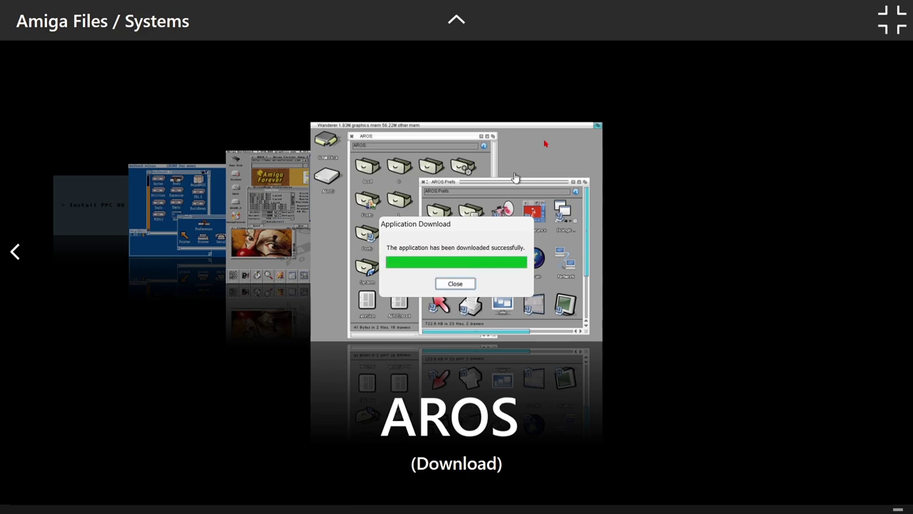
pyautogui.click(457, 284)
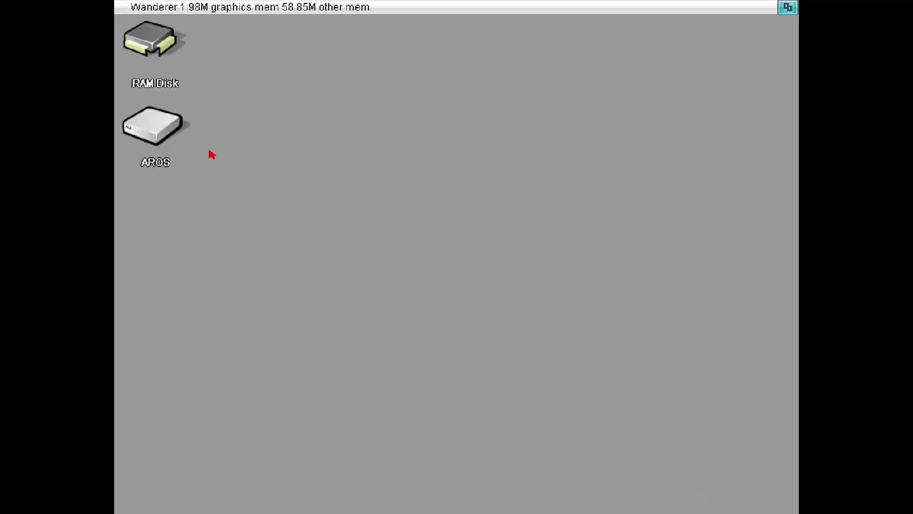
# Set the AROS screen mode to PAL:High Res Laced through the AROS Prefs drawer, apply it and close the drawer
pyautogui.rightClick(350, 103)
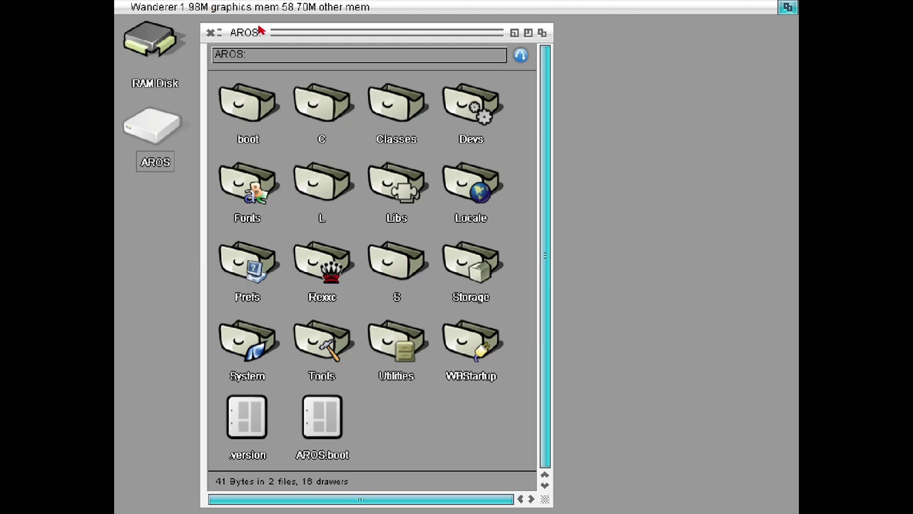
pyautogui.moveTo(252, 33); pyautogui.dragTo(266, 17)
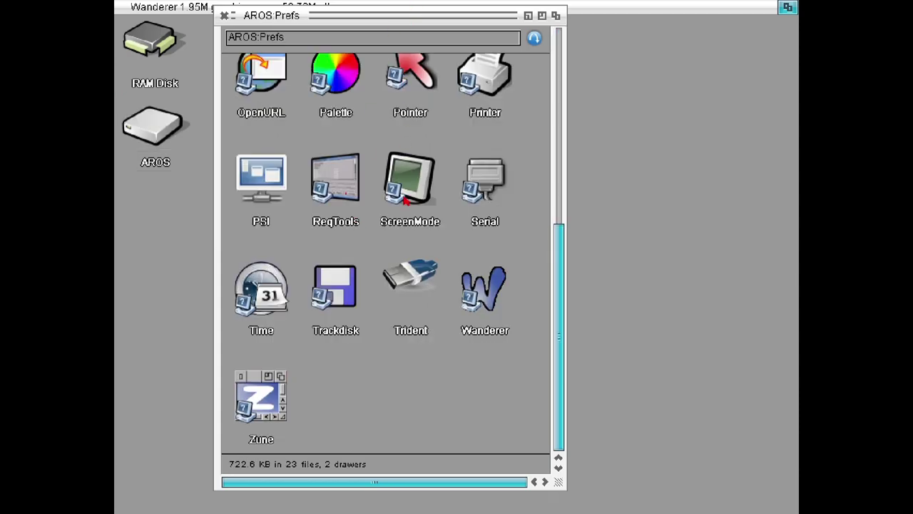
pyautogui.doubleClick(405, 199)
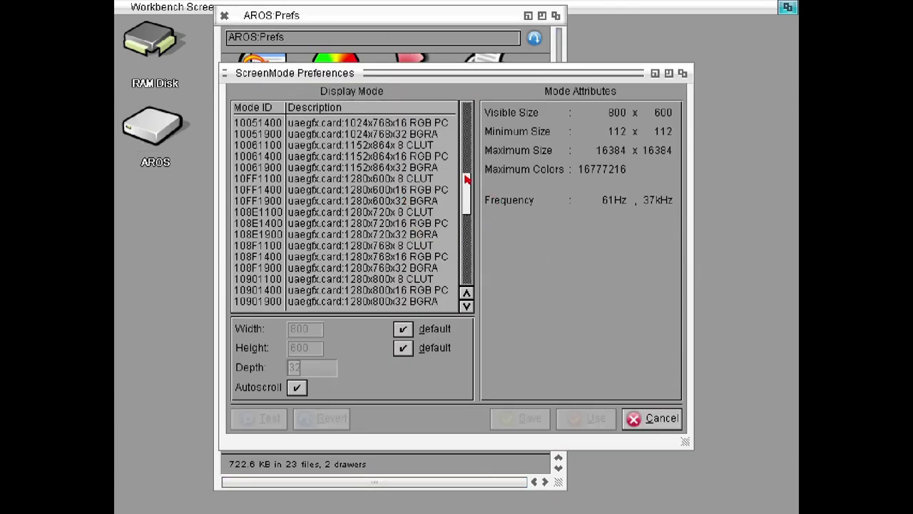
pyautogui.moveTo(466, 180); pyautogui.dragTo(293, 179)
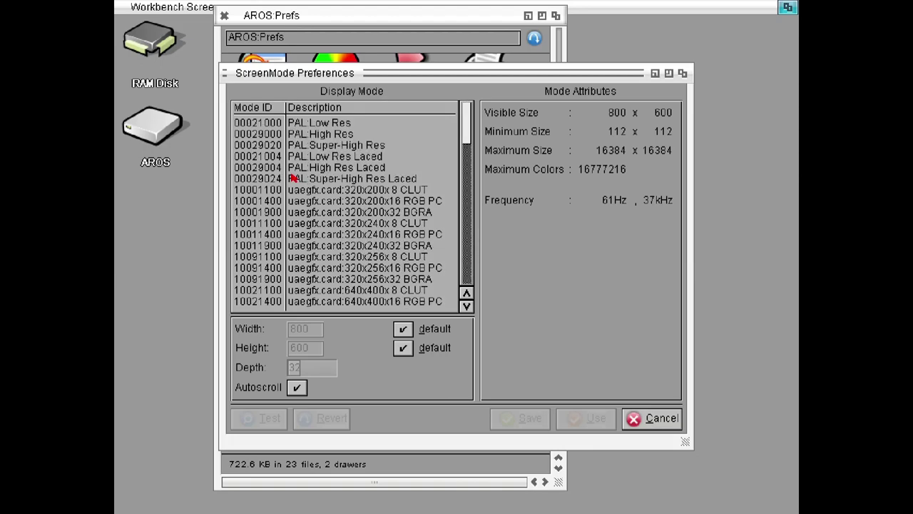
pyautogui.click(299, 169)
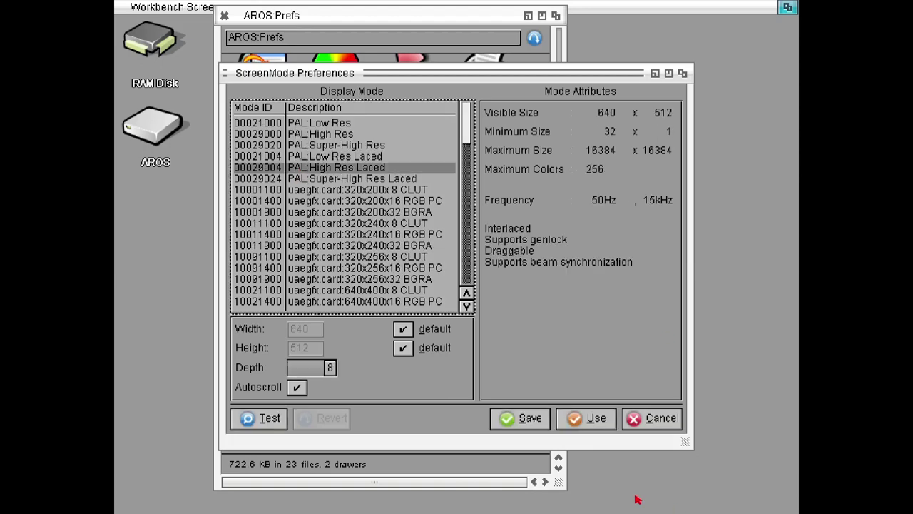
pyautogui.click(599, 418)
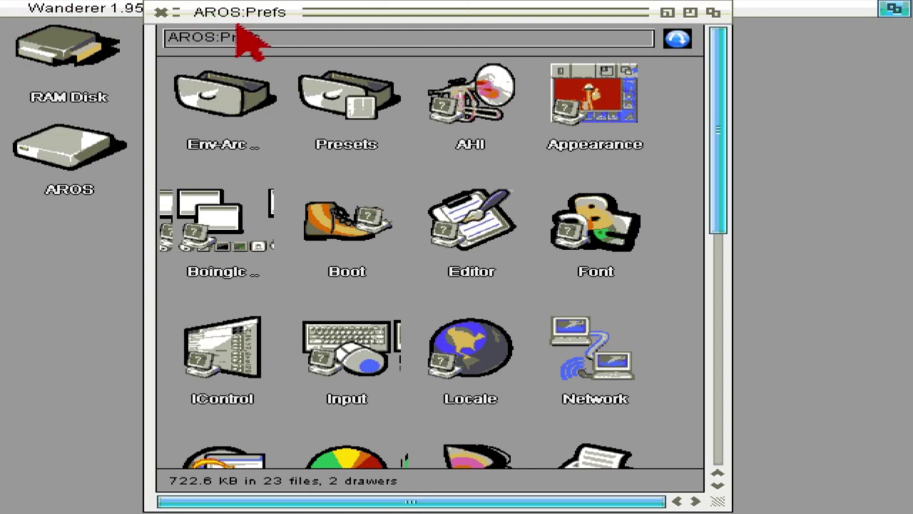
pyautogui.click(162, 13)
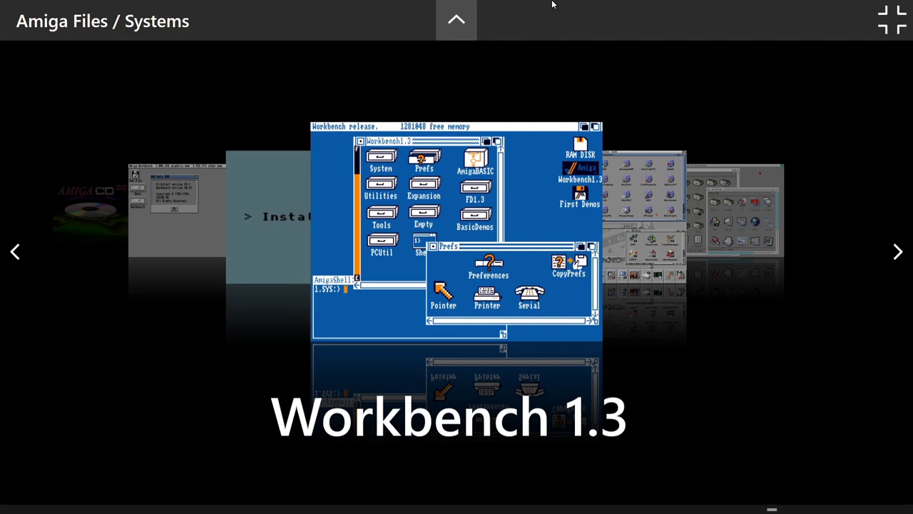
# Launch Workbench 1.3, look at the contents of its Workbench1.3 disk and close the disk window
pyautogui.press('Return')
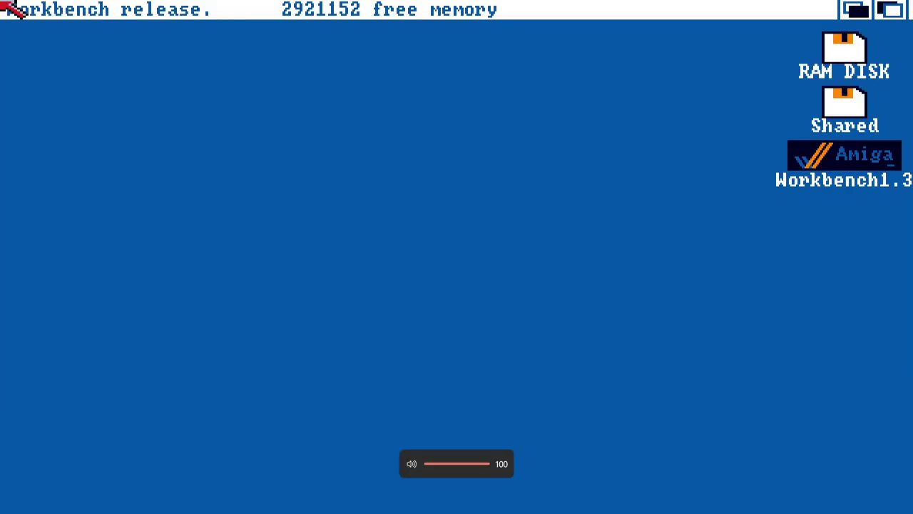
pyautogui.doubleClick(885, 169)
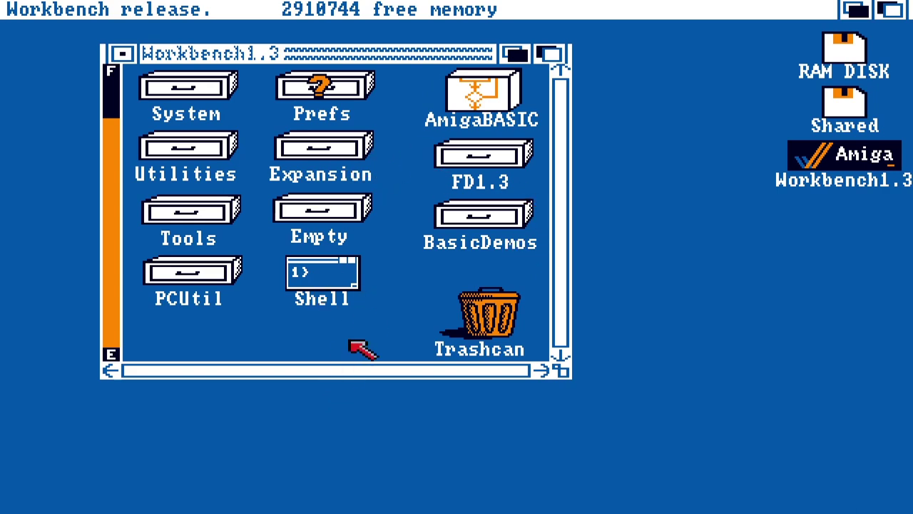
pyautogui.click(123, 57)
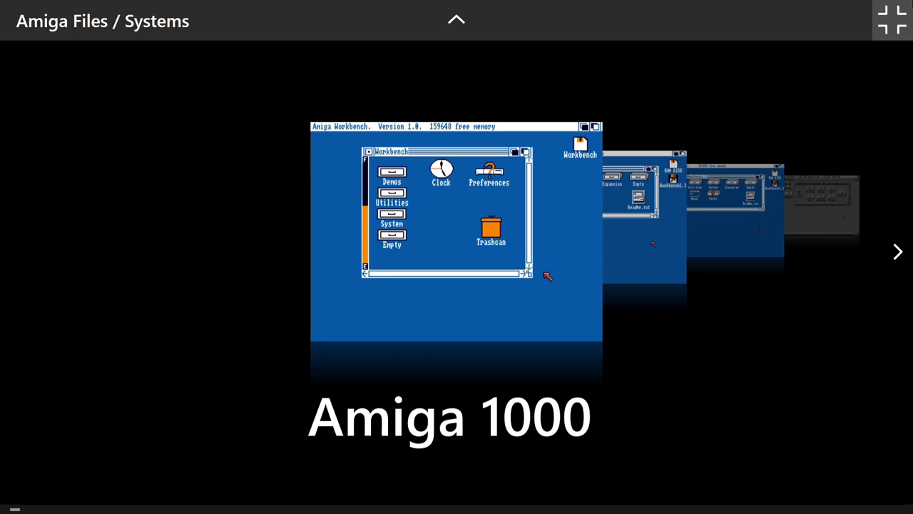
# Reopen the Systems folder from Amiga Files and browse its machines from Amiga 1000 through CDTV to Amiga 1200
pyautogui.press('BackSpace')
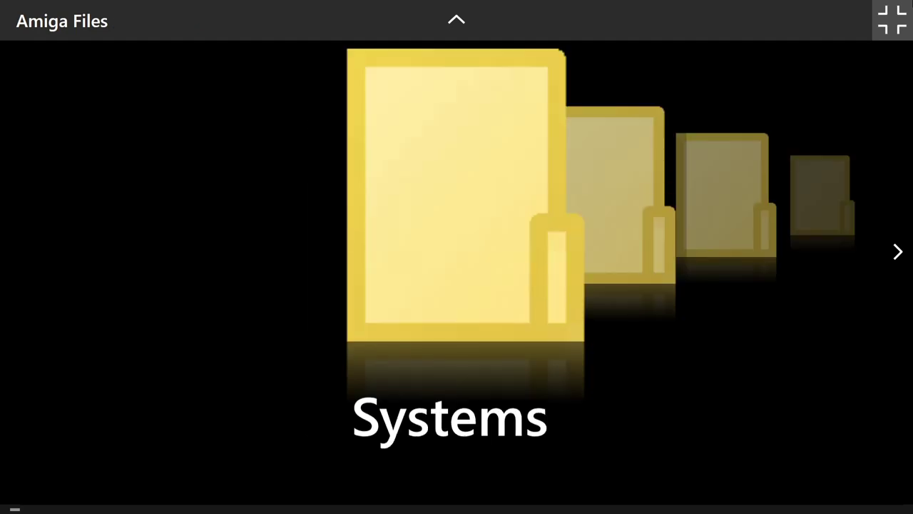
pyautogui.press('Return')
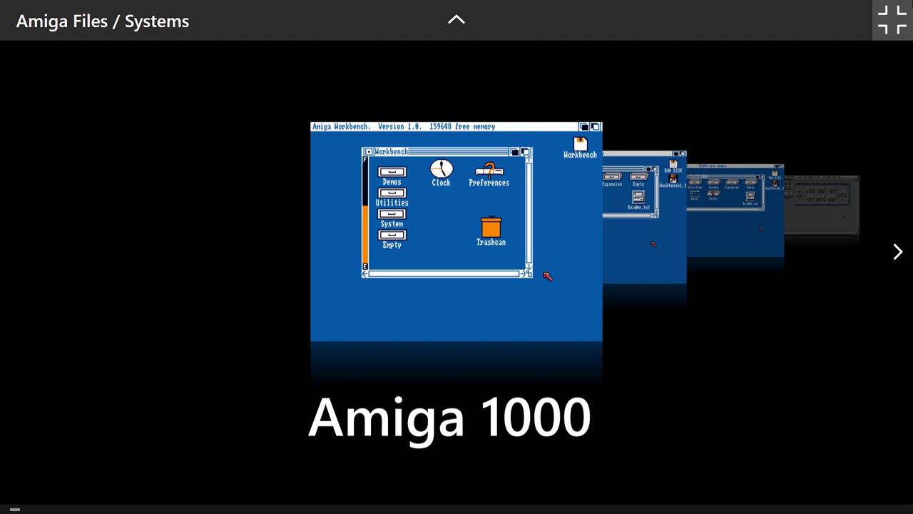
pyautogui.press('Right')
pyautogui.press('Right')
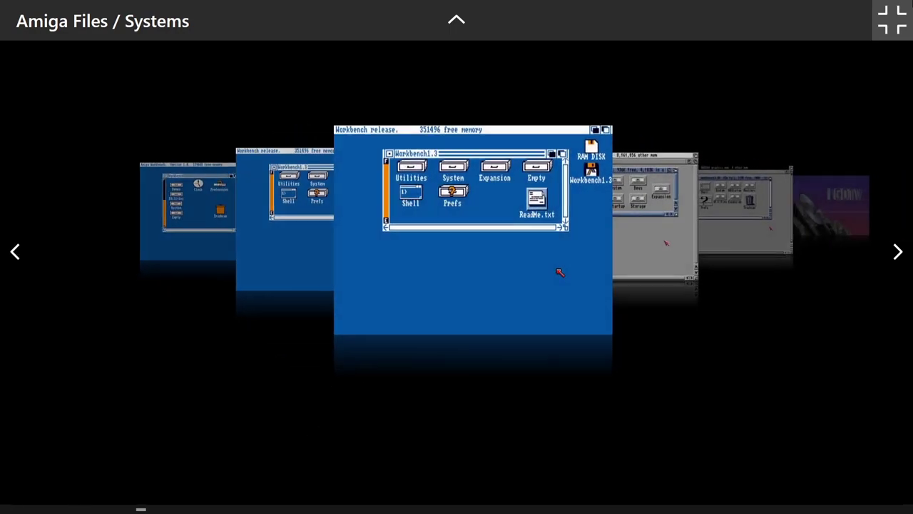
pyautogui.press('Right')
pyautogui.press('Right')
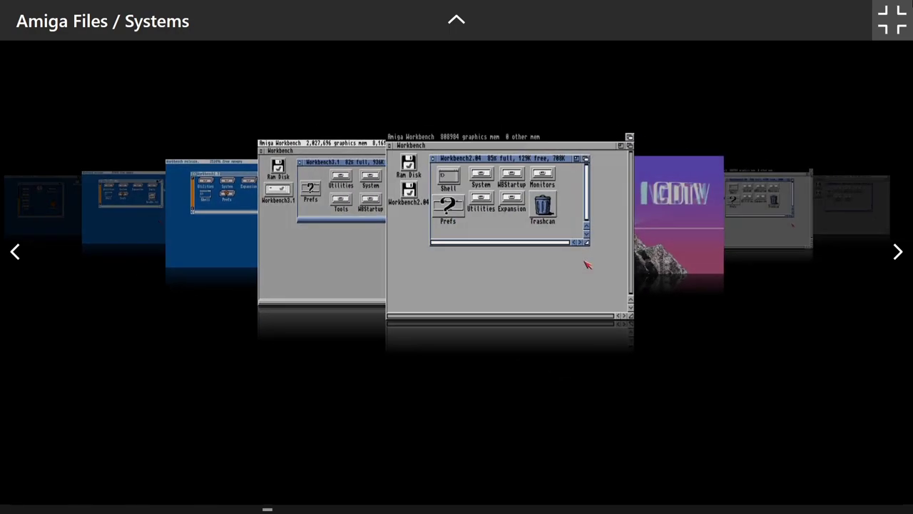
pyautogui.press('Right')
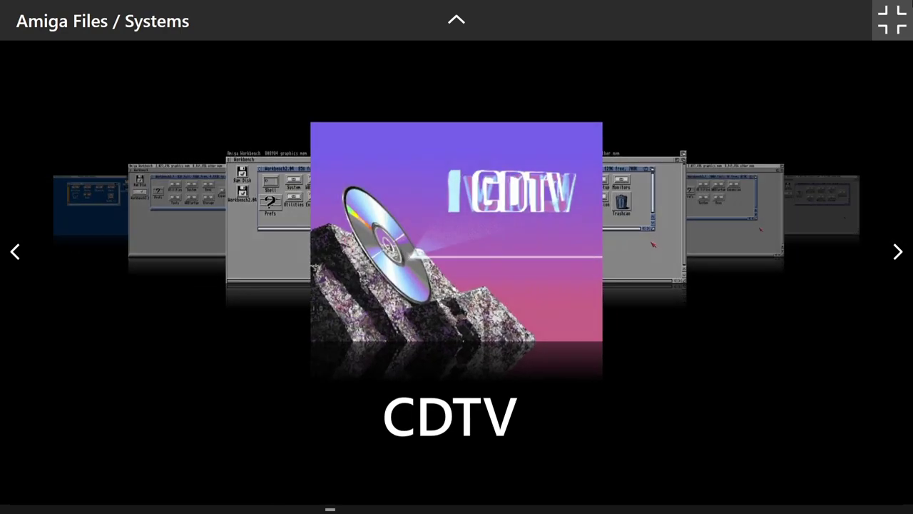
pyautogui.press('Right')
pyautogui.press('Right')
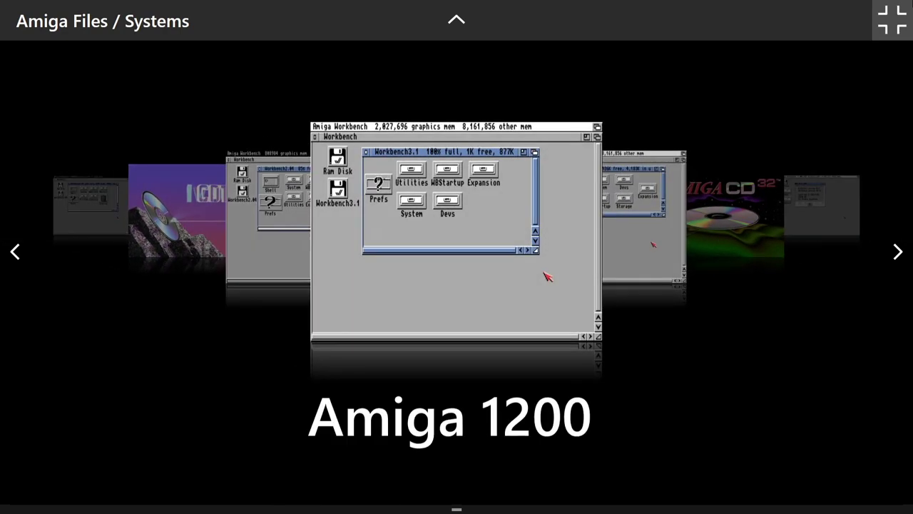
# Browse the remaining machines in the Systems folder, from CD32 through Walker Prototype and Amiga 4000 PPC to Workbench 1.3, and back to Walker Prototype
pyautogui.press('Right')
pyautogui.press('Right')
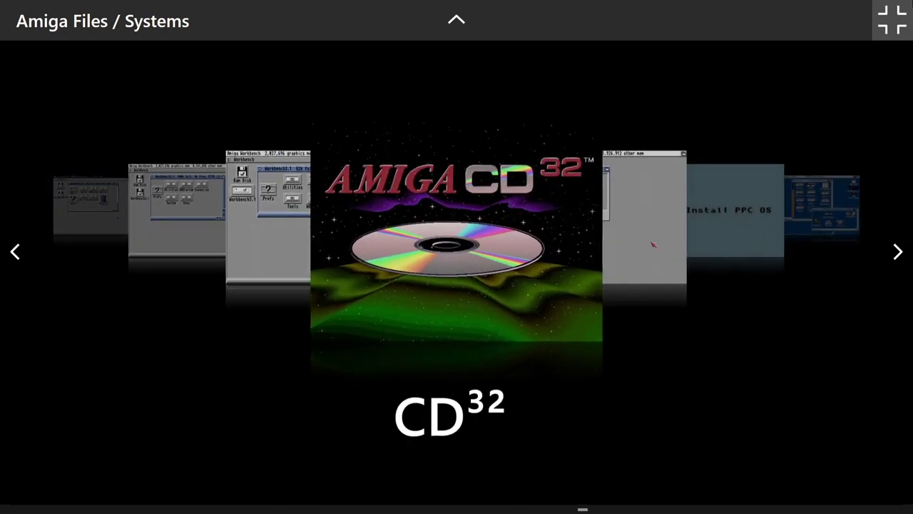
pyautogui.press('Right')
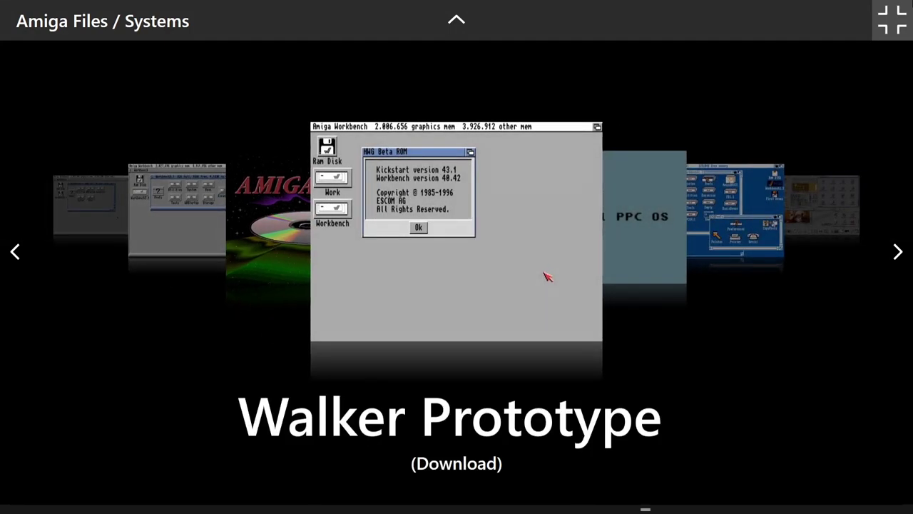
pyautogui.press('Right')
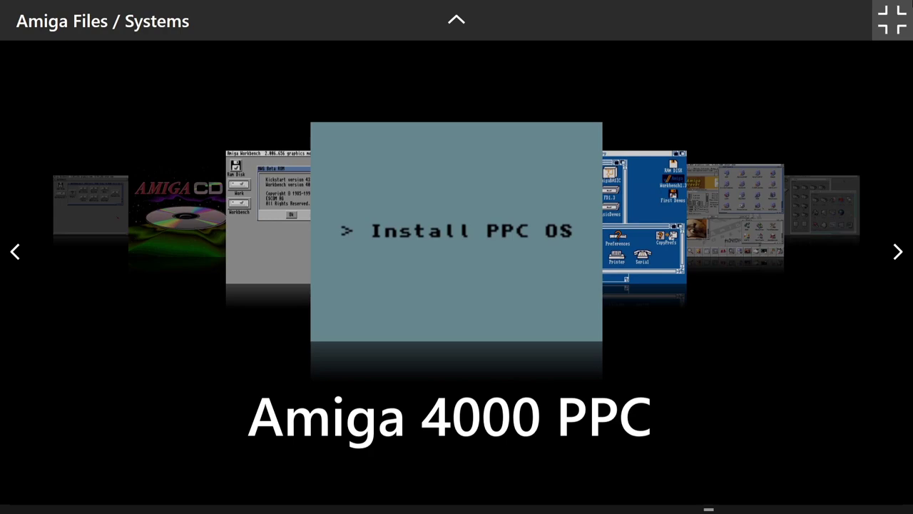
pyautogui.press('Right')
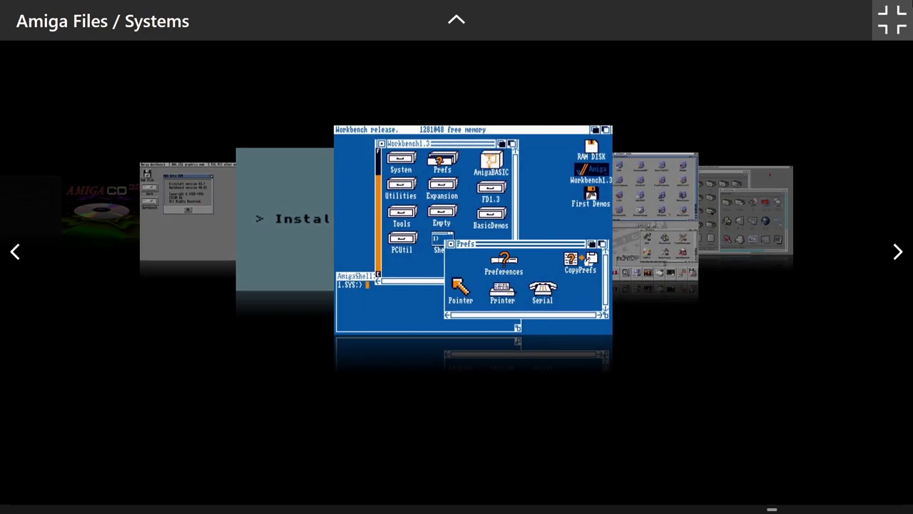
pyautogui.press('Left')
pyautogui.press('Left')
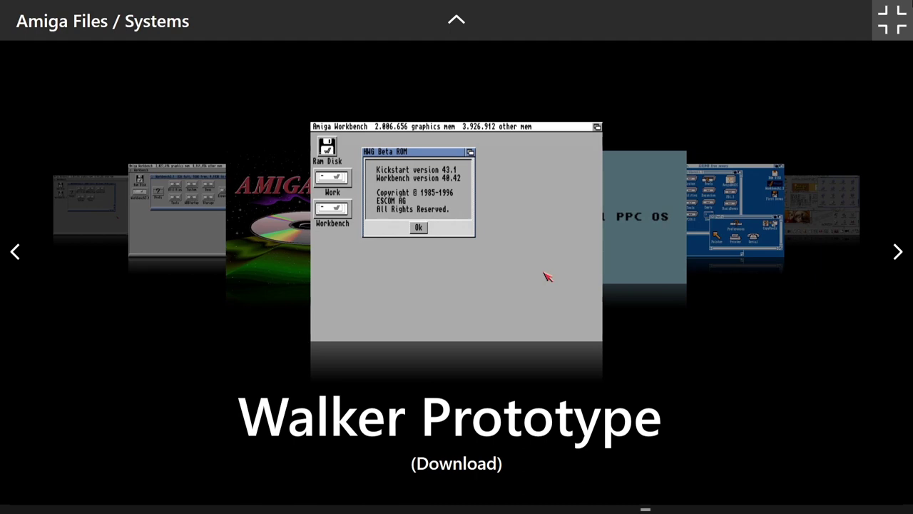
# Return to Amiga Files and open its Games folder
pyautogui.press('BackSpace')
pyautogui.press('Right')
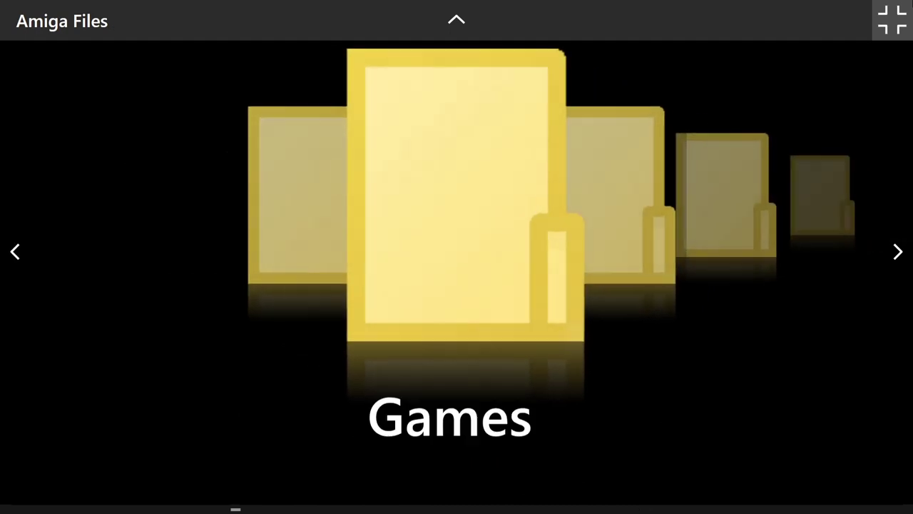
pyautogui.press('Right')
pyautogui.press('Left')
pyautogui.press('Return')
# Browse the games collection backwards past Scorched Tanks, Ports of Call, Overlander and Over the Net to the titles under N
pyautogui.press('Left')
pyautogui.press('Left')
pyautogui.press('Left')
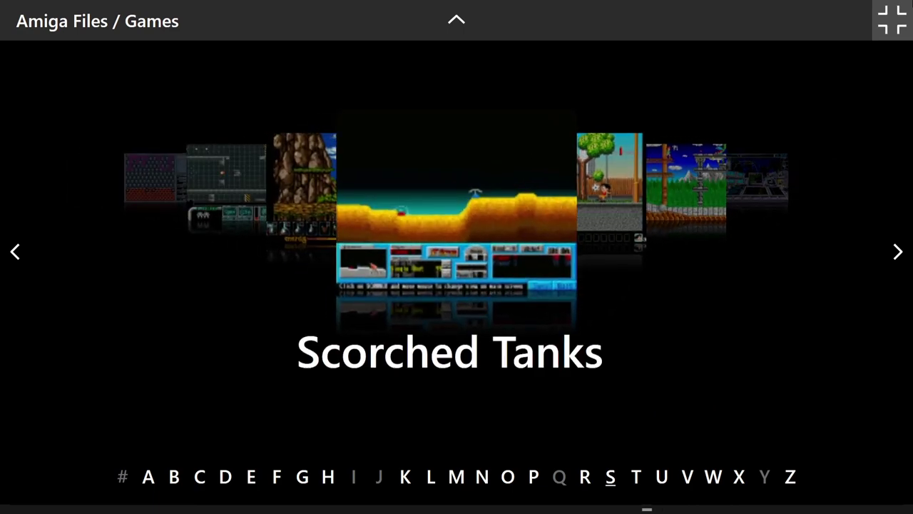
pyautogui.press('Left')
pyautogui.press('Left')
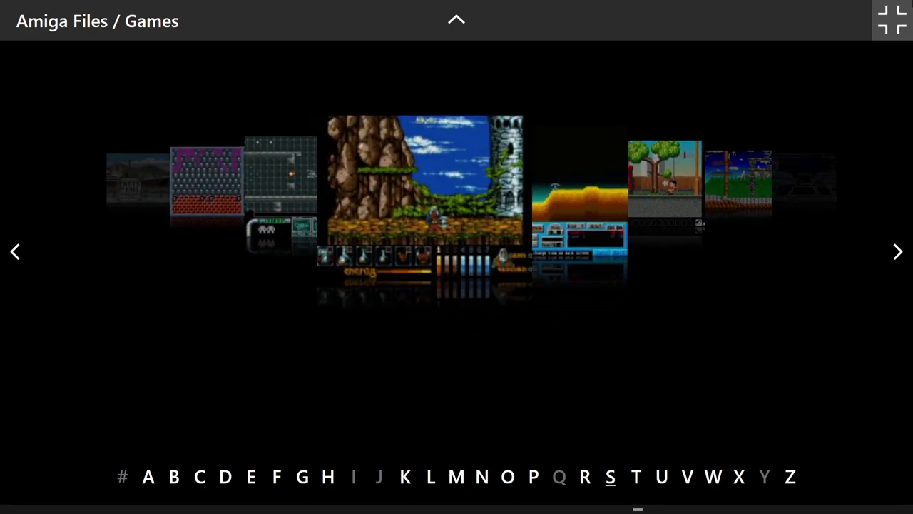
pyautogui.press('Left')
pyautogui.press('Left')
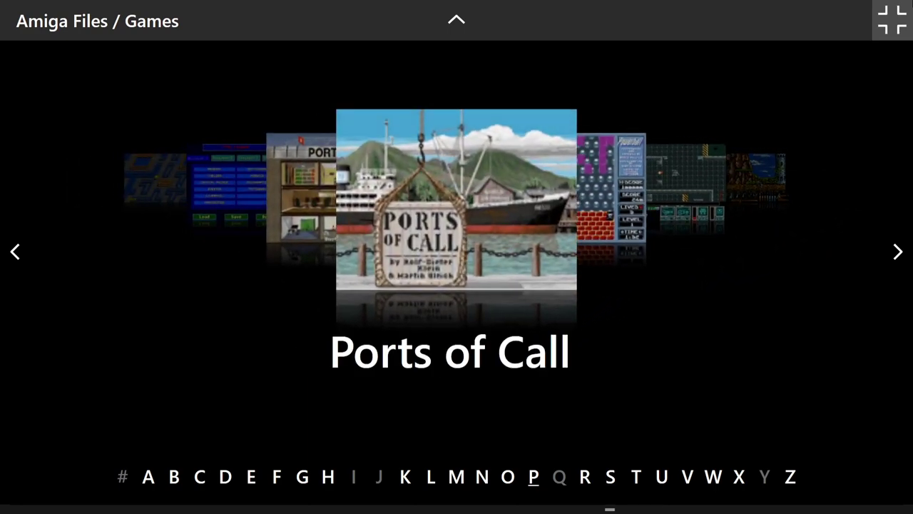
pyautogui.press('Left')
pyautogui.press('Left')
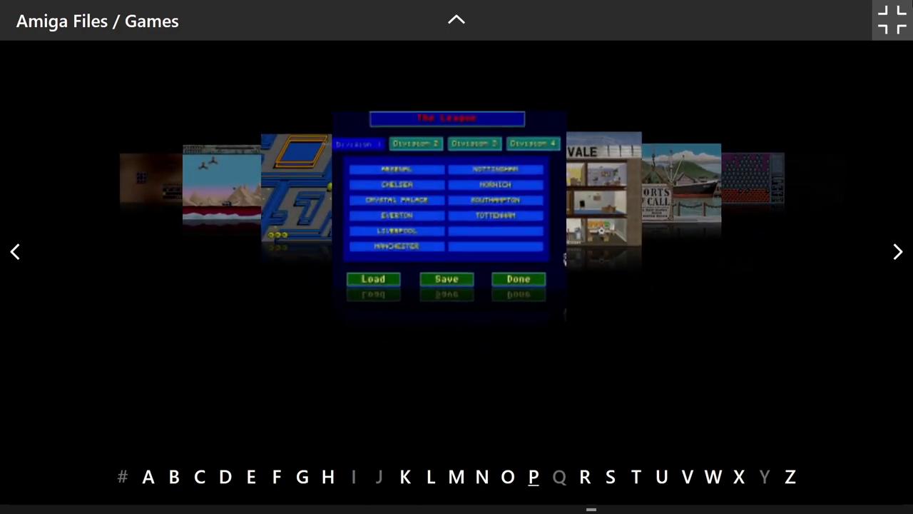
pyautogui.press('Left')
pyautogui.press('Left')
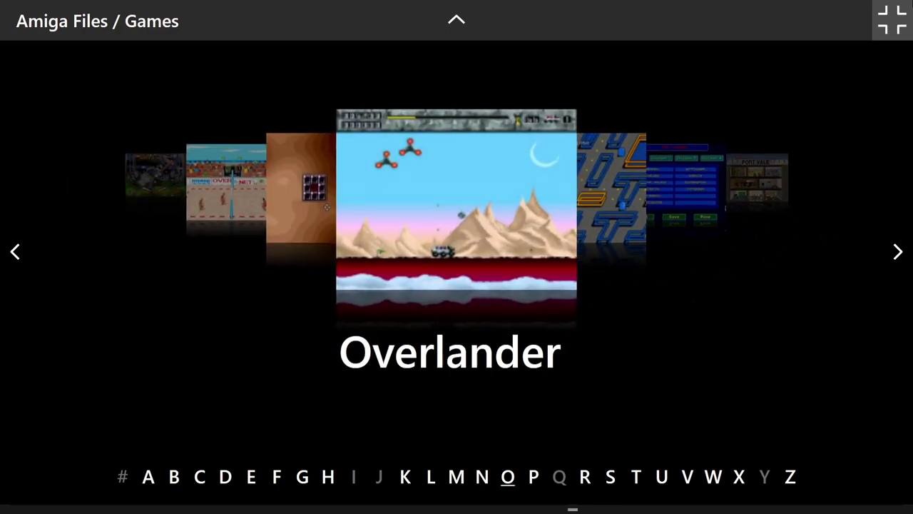
pyautogui.press('Left')
pyautogui.press('Left')
pyautogui.press('Left')
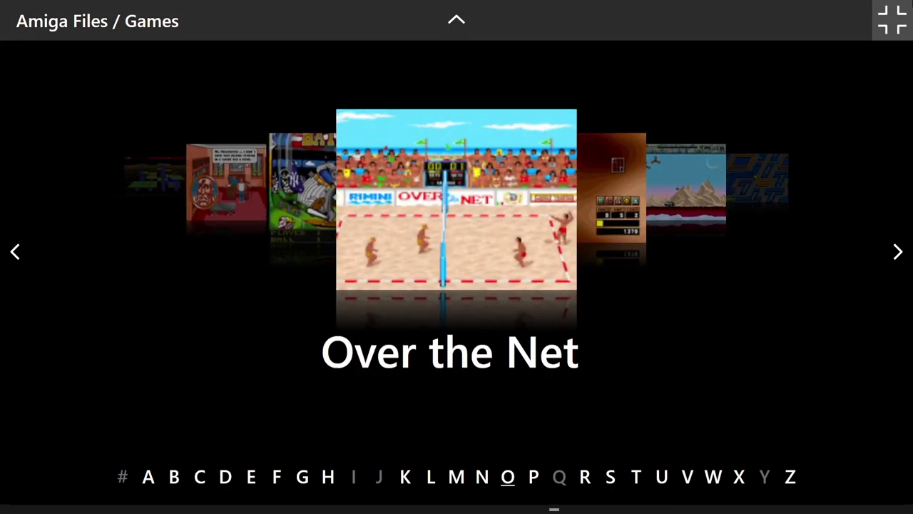
pyautogui.press('Left')
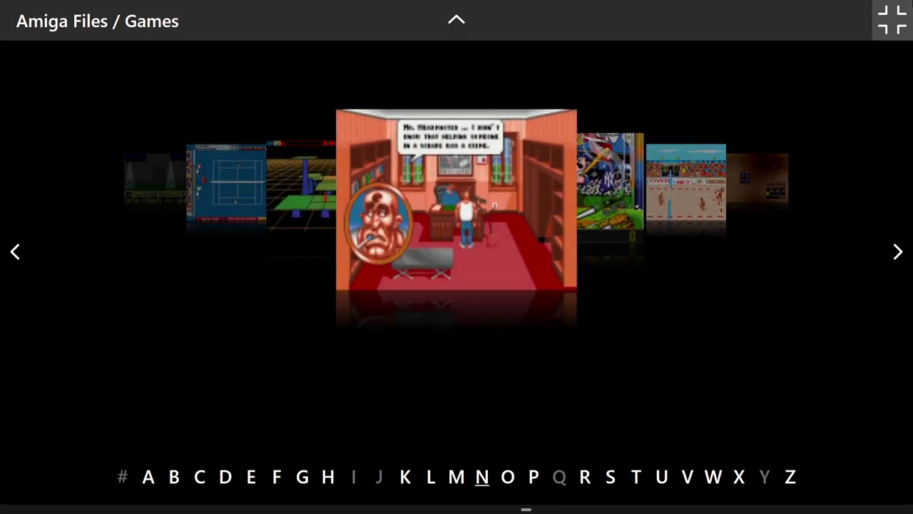
# Jump to the games under L and under G, and browse back to Flight of the Amazon Queen
pyautogui.press('l')
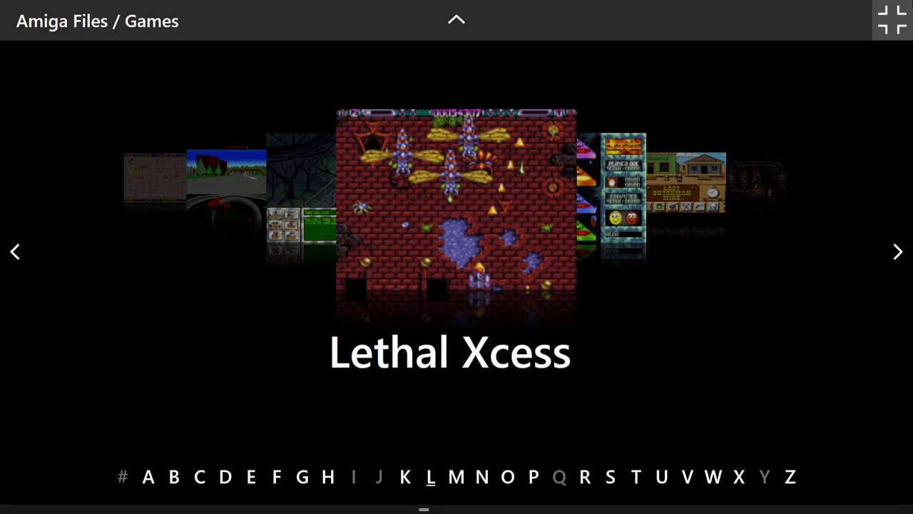
pyautogui.press('g')
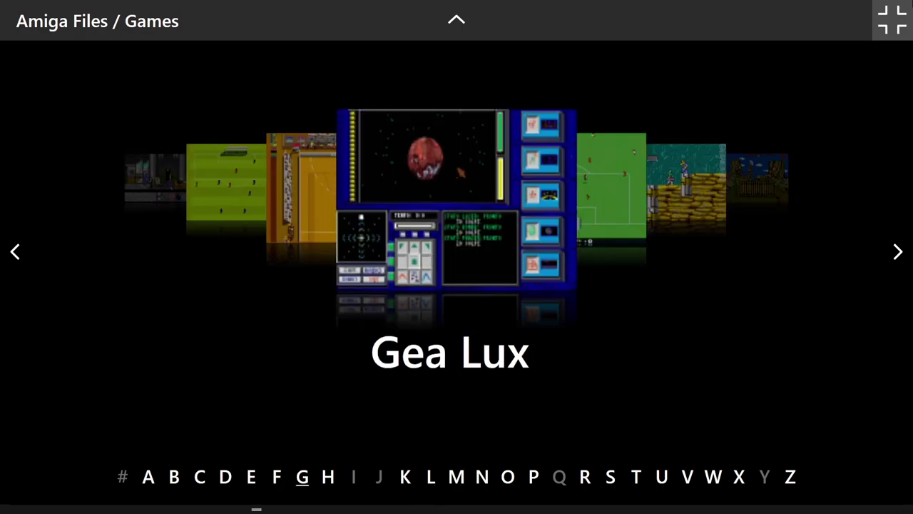
pyautogui.press('Left')
pyautogui.press('Left')
pyautogui.press('Left')
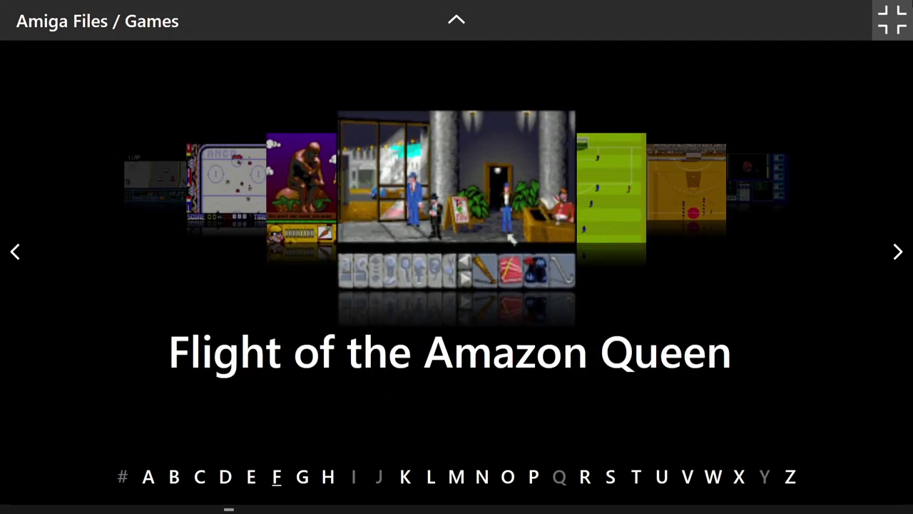
# Look through the neighbouring F titles as far as Face Off and launch Fatman - The Caped Consumer
pyautogui.press('Left')
pyautogui.press('Right')
pyautogui.press('Left')
pyautogui.press('Left')
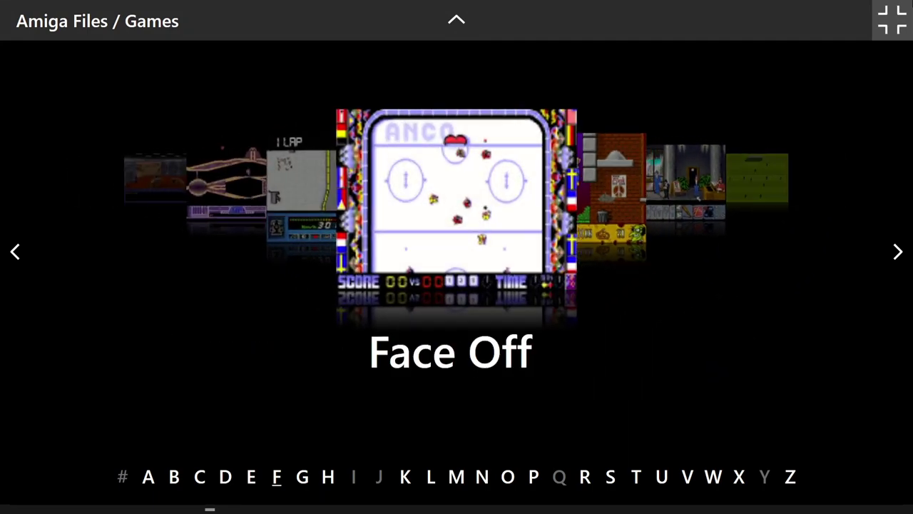
pyautogui.press('Right')
pyautogui.press('Left')
pyautogui.press('Right')
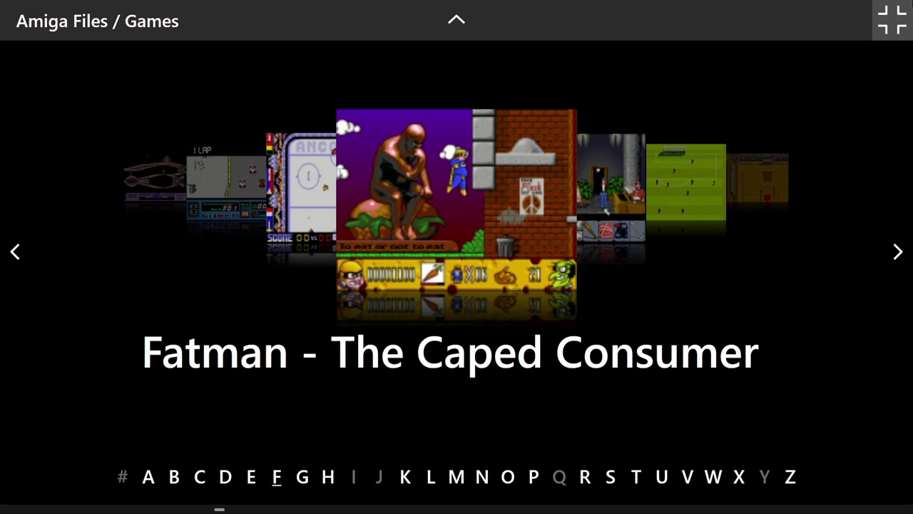
pyautogui.press('Return')
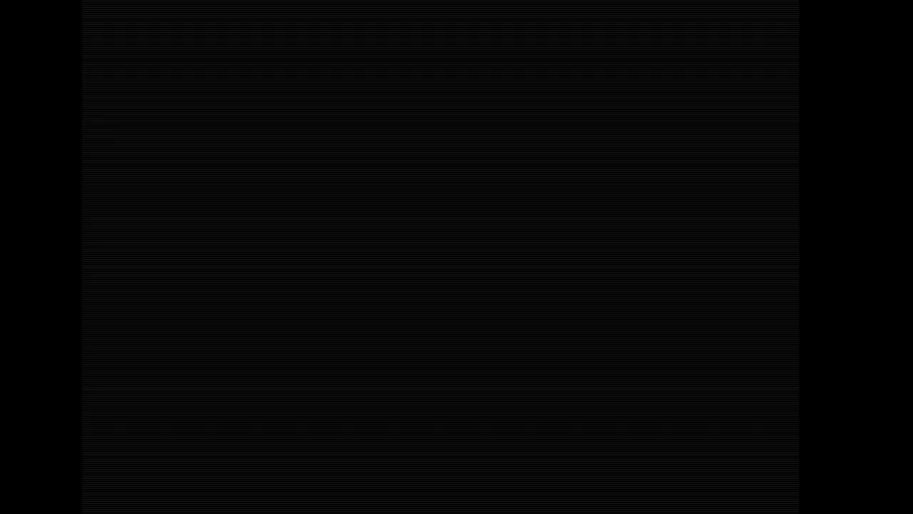
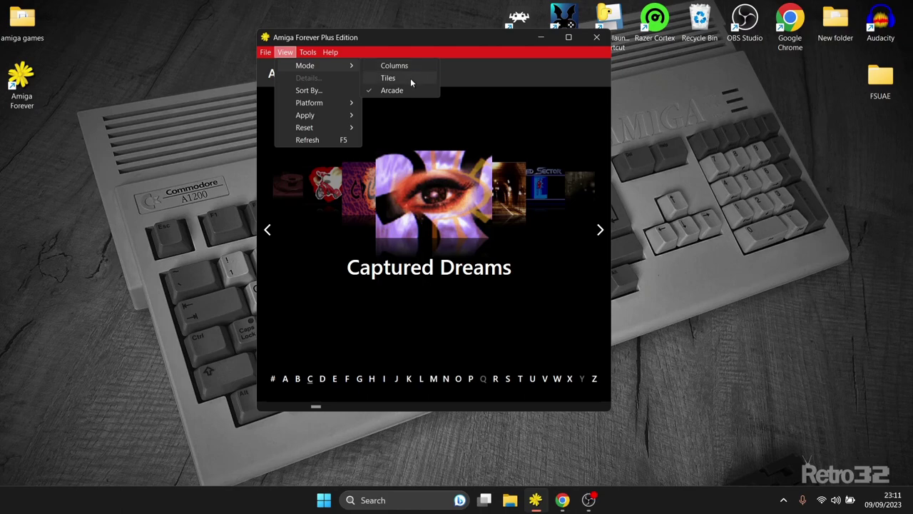
# Set the library's view mode to Tiles and maximize the program window
pyautogui.click(411, 78)
pyautogui.doubleClick(452, 38)
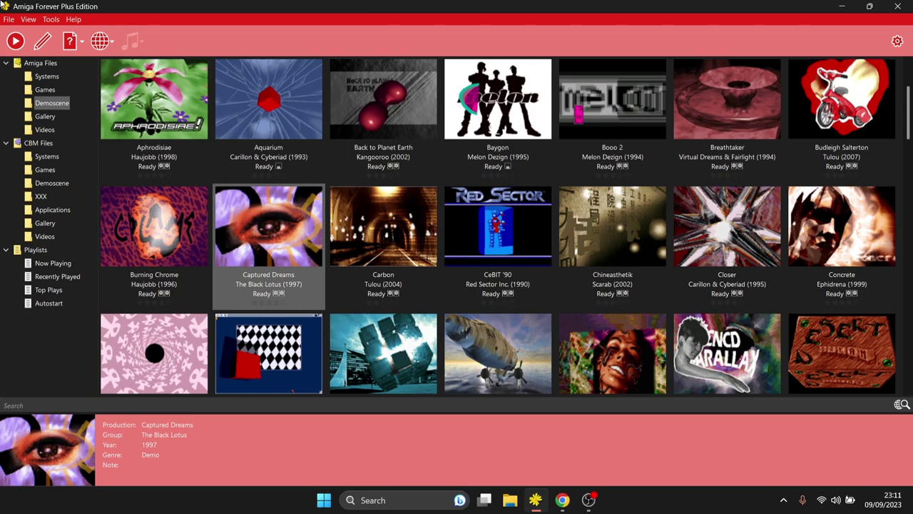
# Try the Columns view mode on the Demoscene list and return it to Tiles
pyautogui.click(28, 20)
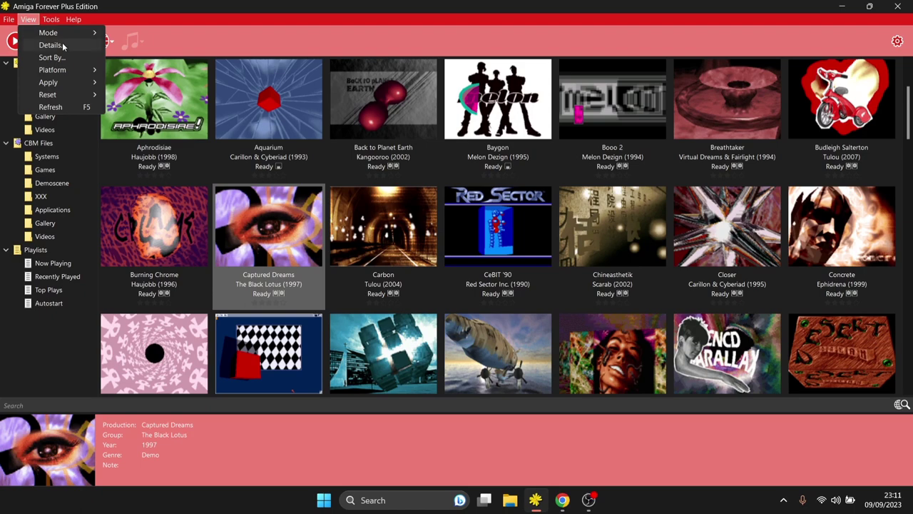
pyautogui.moveTo(68, 33)
pyautogui.click(160, 44)
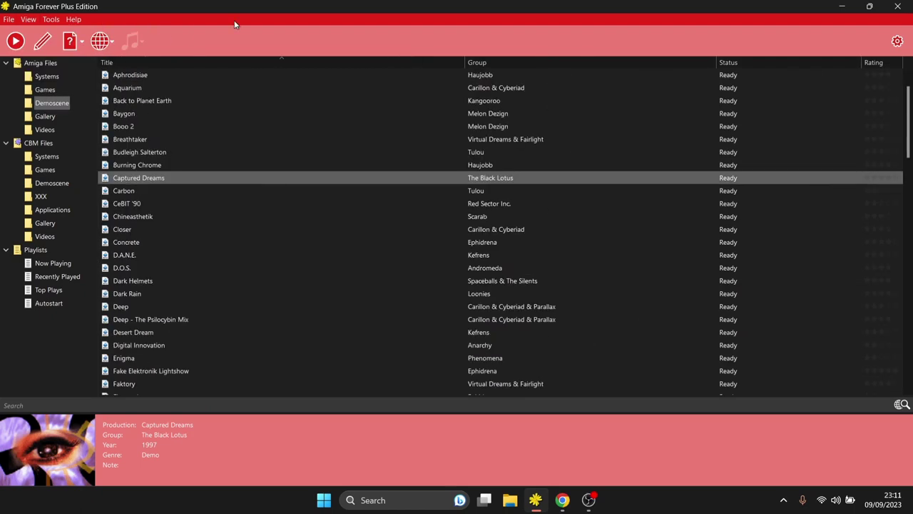
pyautogui.click(29, 21)
pyautogui.moveTo(43, 33)
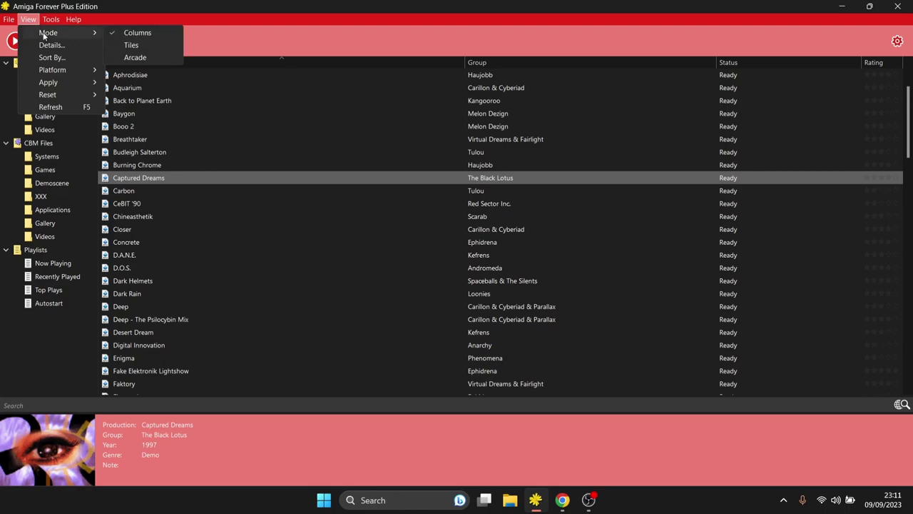
pyautogui.click(160, 33)
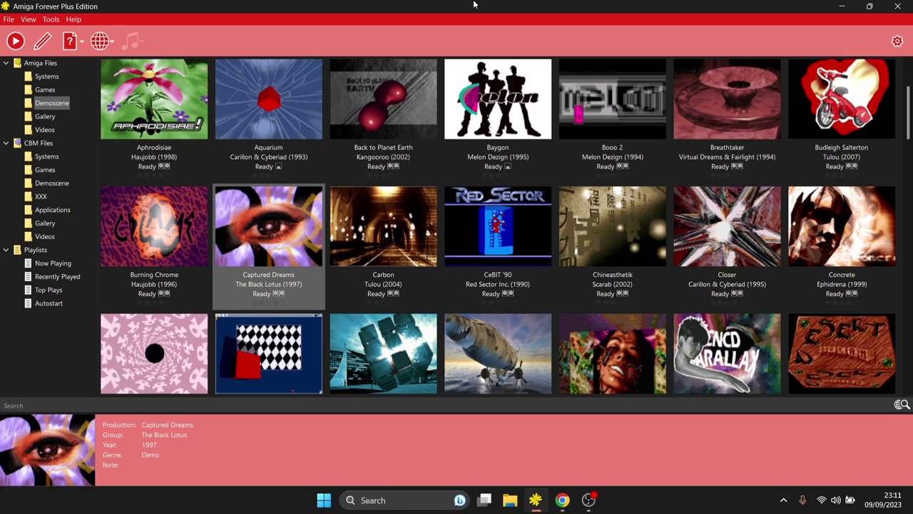
# Reduce the program window to look at the amiga games and FSUAE folders on the desktop, and maximize it again
pyautogui.doubleClick(474, 5)
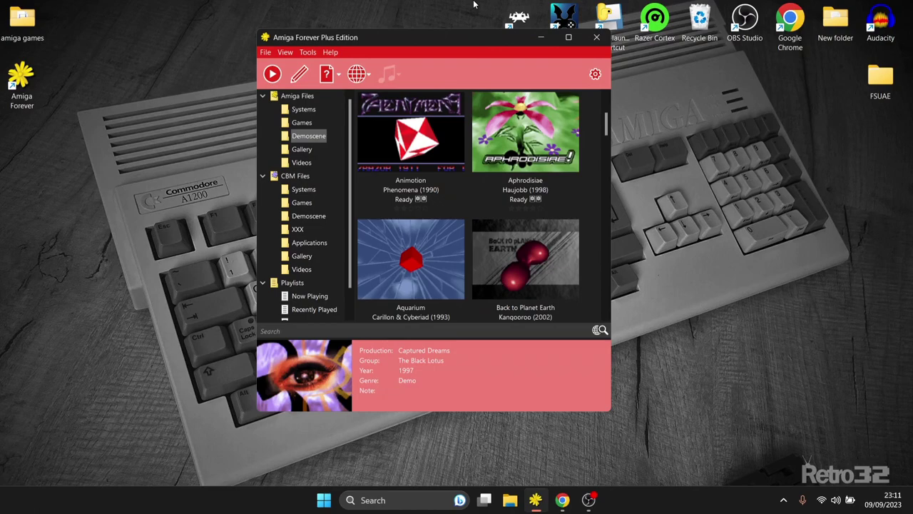
pyautogui.doubleClick(22, 22)
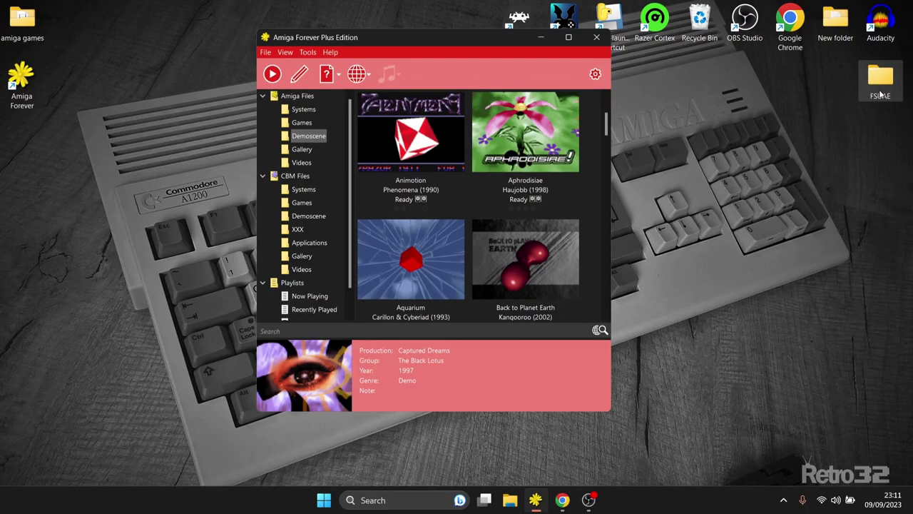
pyautogui.click(895, 77)
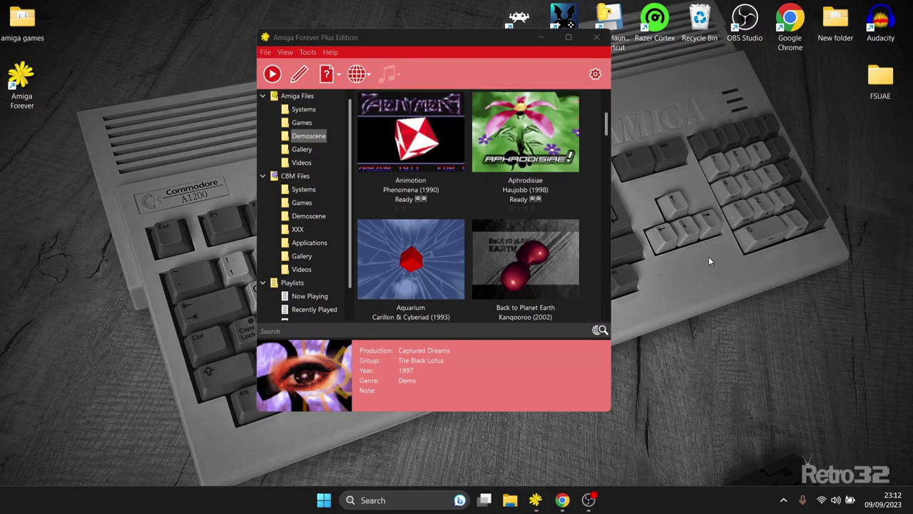
pyautogui.click(338, 43)
pyautogui.doubleClick(340, 40)
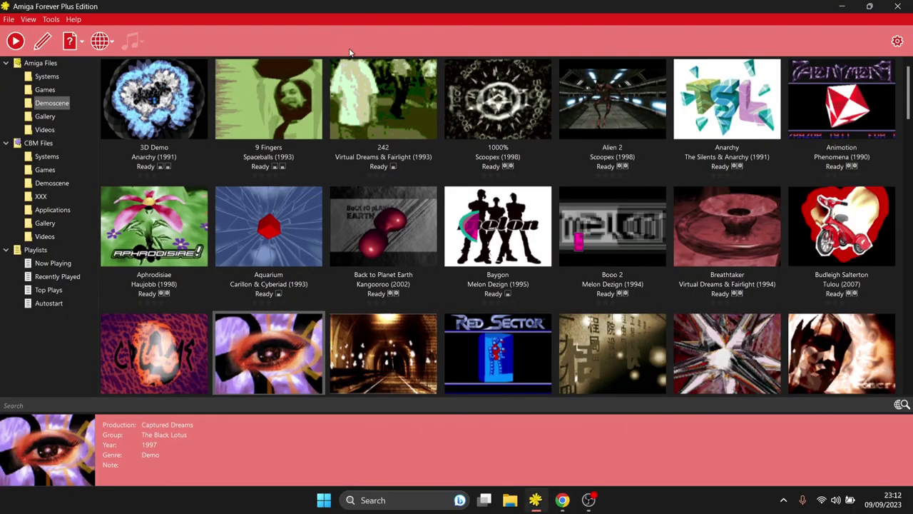
# Show the Games folder under Amiga Files and open the RP9 Toolbox
pyautogui.click(49, 90)
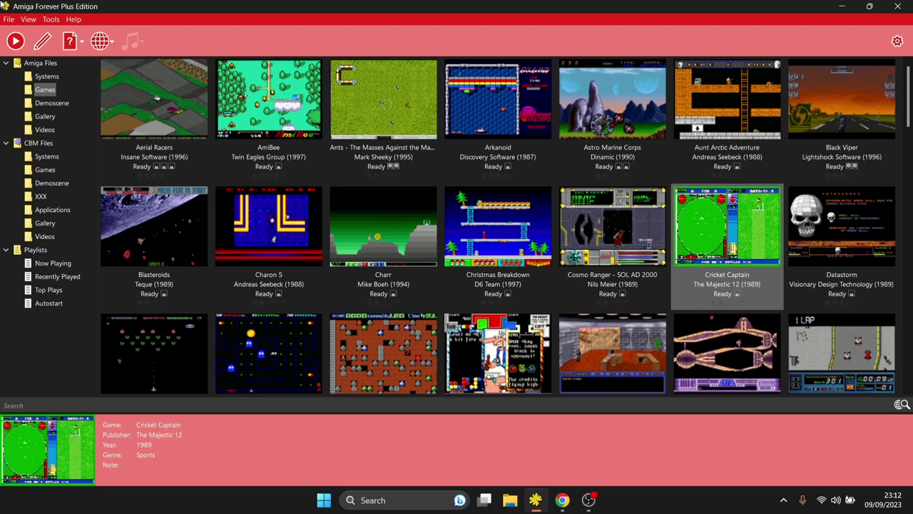
pyautogui.click(50, 20)
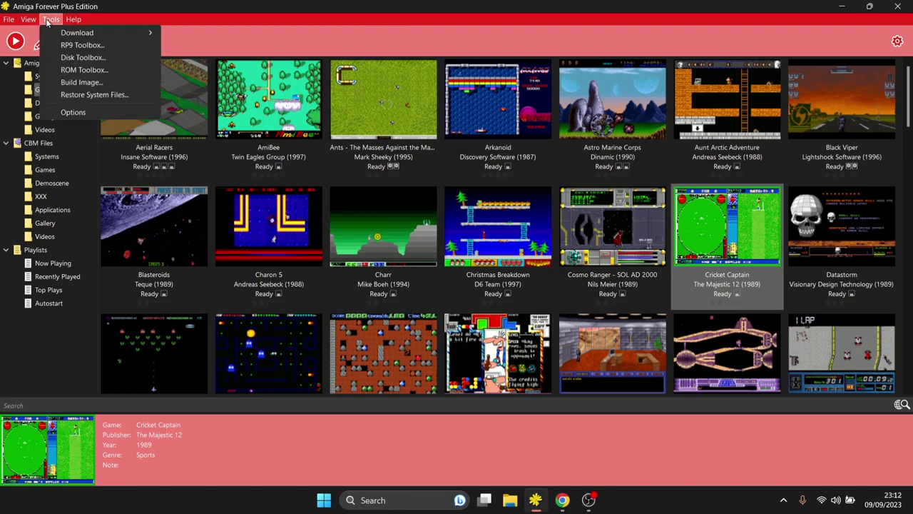
pyautogui.click(85, 46)
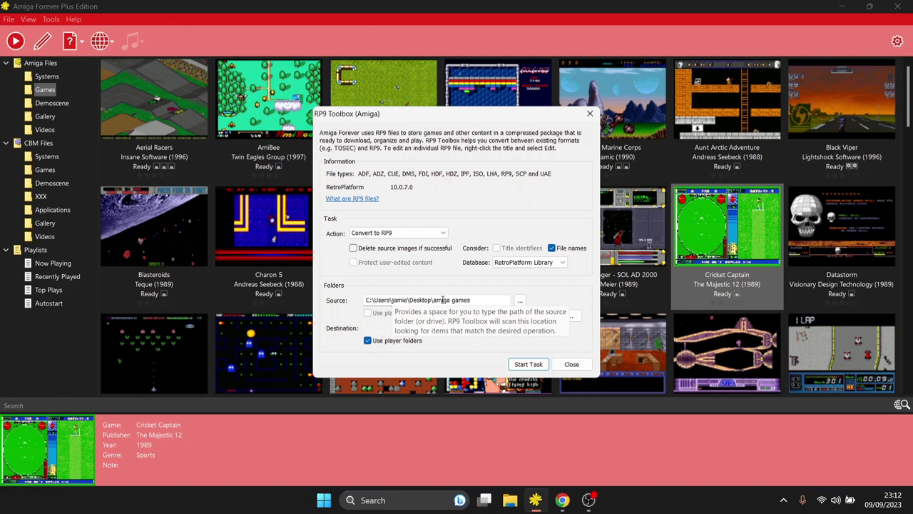
# Choose the amiga games folder on the Desktop as the source for the RP9 conversion
pyautogui.click(519, 301)
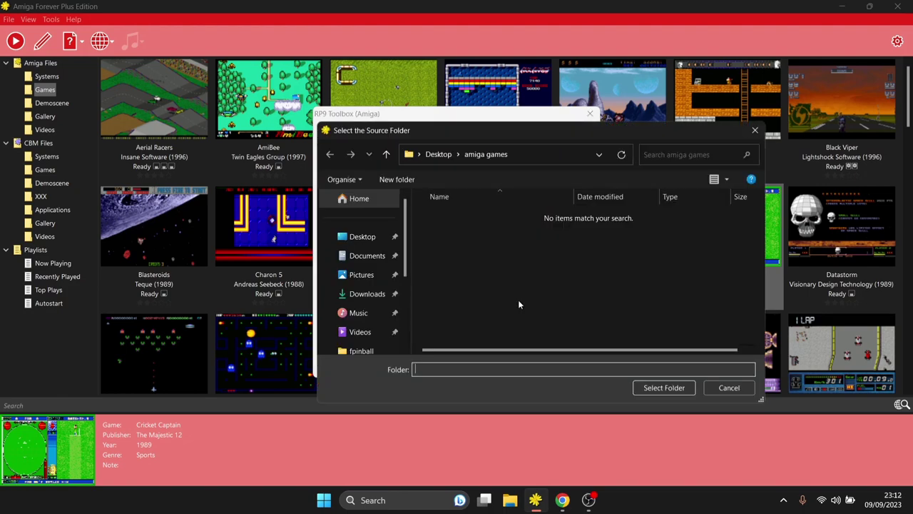
pyautogui.click(361, 236)
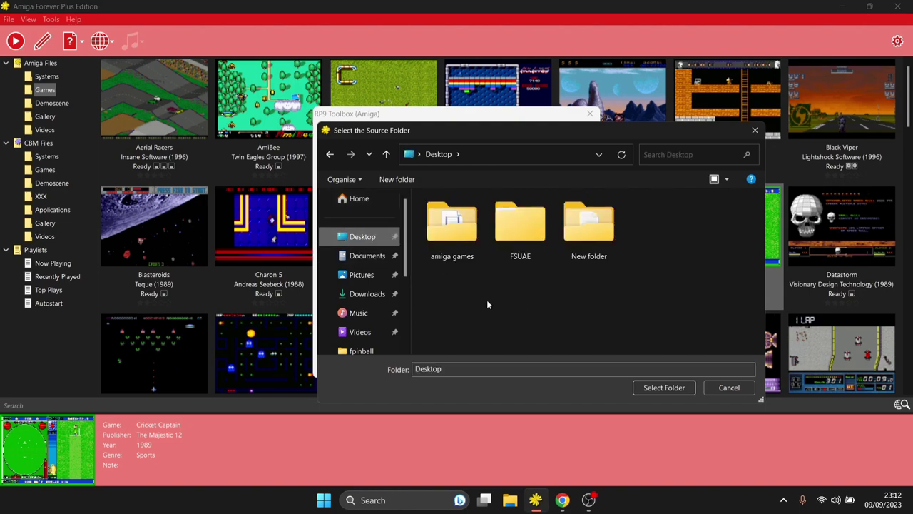
pyautogui.click(462, 232)
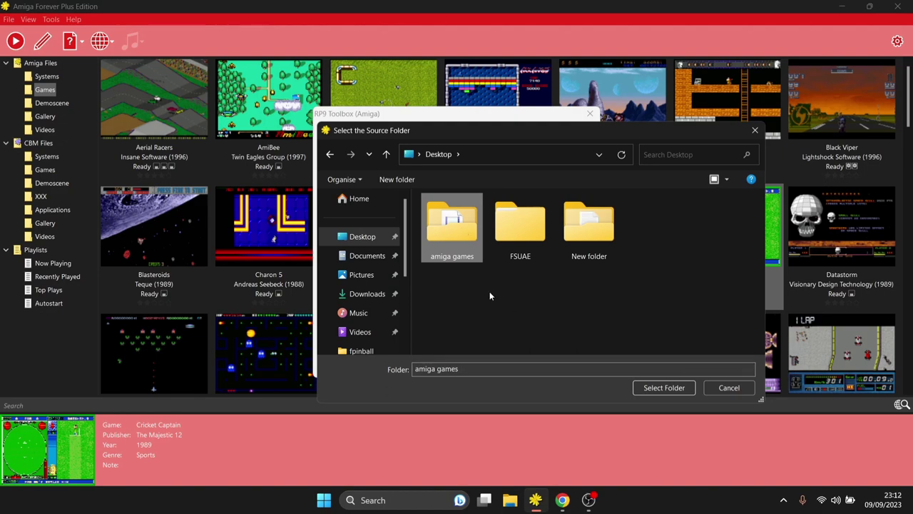
pyautogui.click(651, 386)
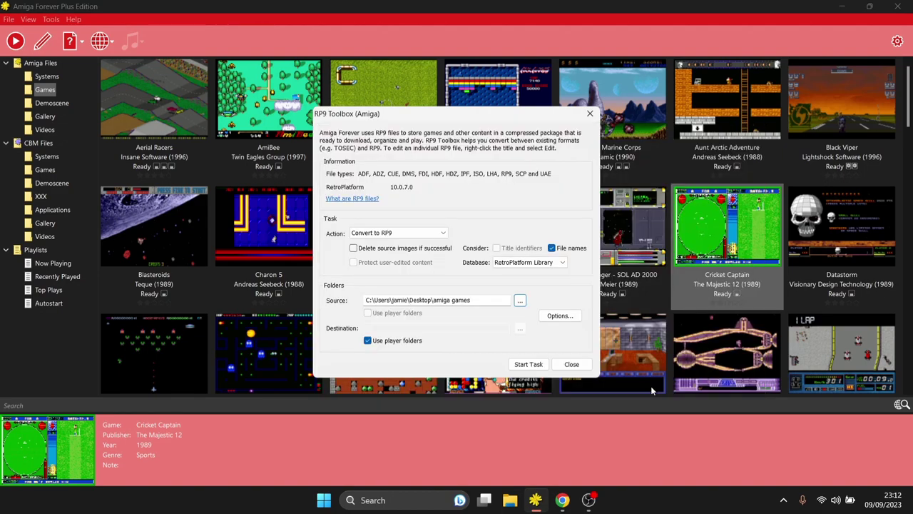
# Convert the source folder's games to RP9 with the player folders as destination, and dismiss the finished task
pyautogui.click(367, 341)
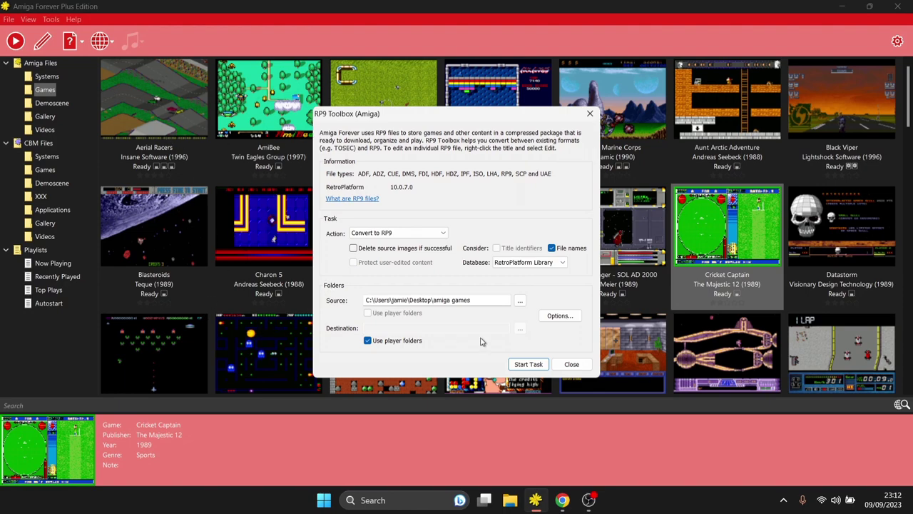
pyautogui.click(529, 365)
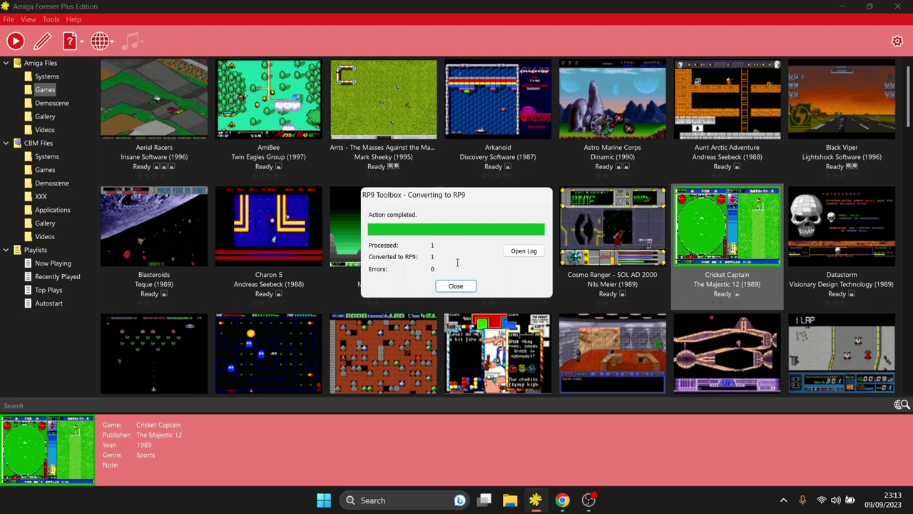
pyautogui.click(456, 285)
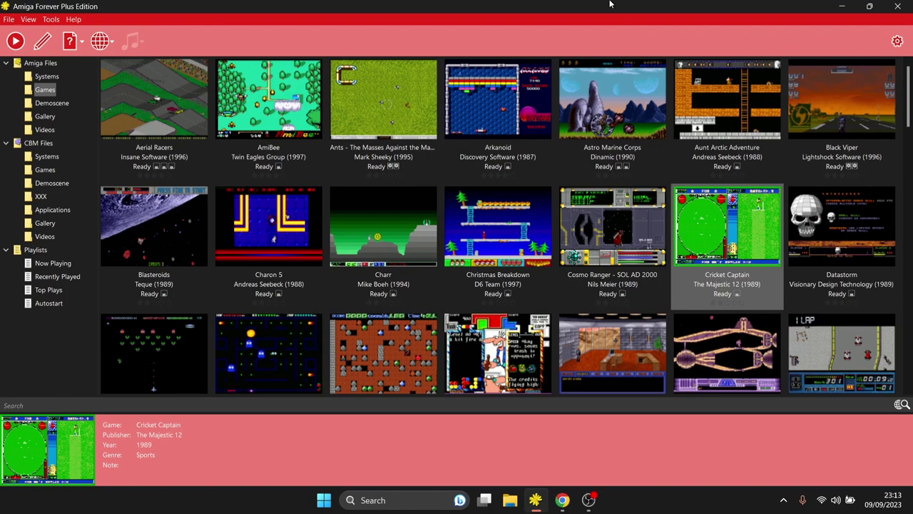
# Force the unresponsive Amiga Forever process to end through Task Manager, and close Task Manager
pyautogui.hotkey('ctrl', 'shift', 'Escape')
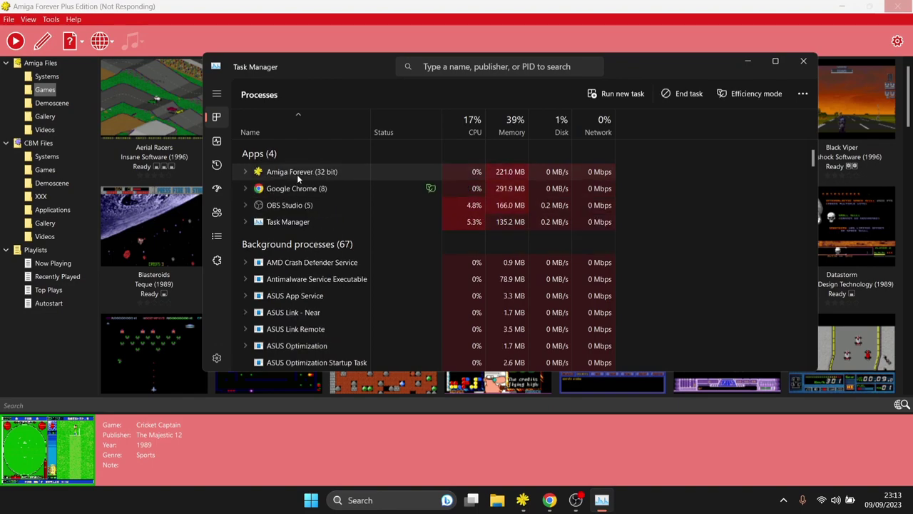
pyautogui.rightClick(296, 174)
pyautogui.click(343, 194)
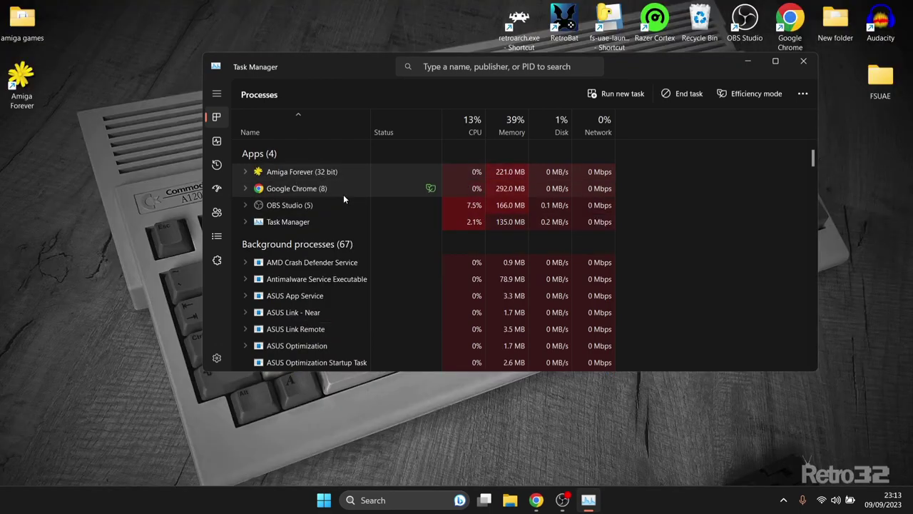
pyautogui.click(804, 62)
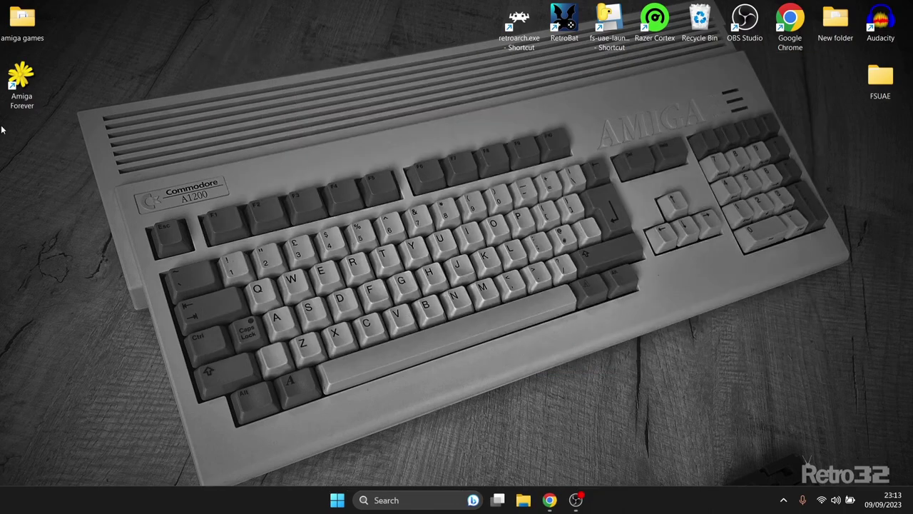
# Restart Amiga Forever from the desktop and dismiss its startup tips
pyautogui.doubleClick(22, 100)
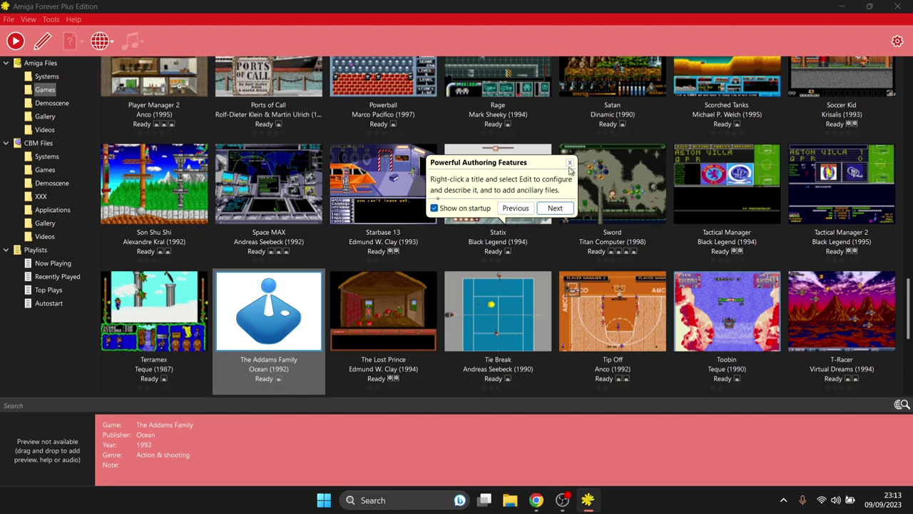
pyautogui.click(555, 208)
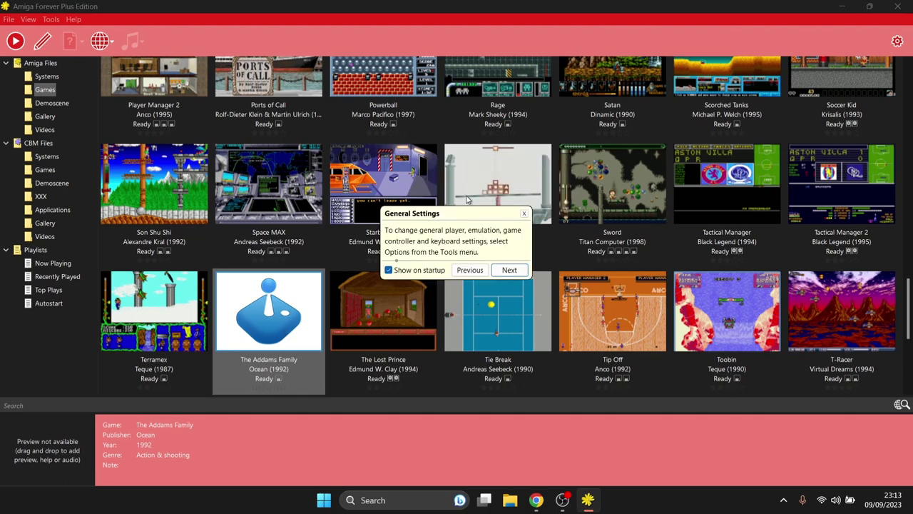
pyautogui.click(524, 213)
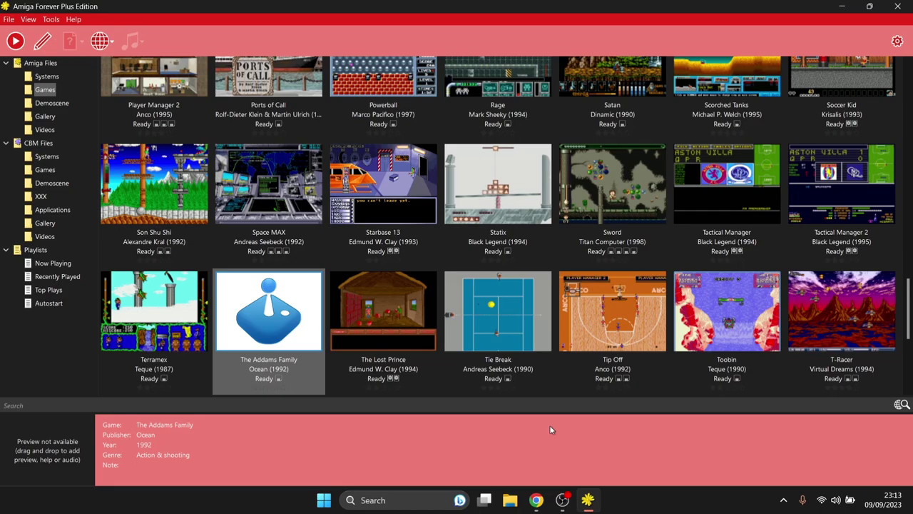
# Switch to Chrome, save Wikipedia's Addams Family screenshot to the Desktop as Addams_Family_(Amiga).png, and close the browser
pyautogui.click(536, 499)
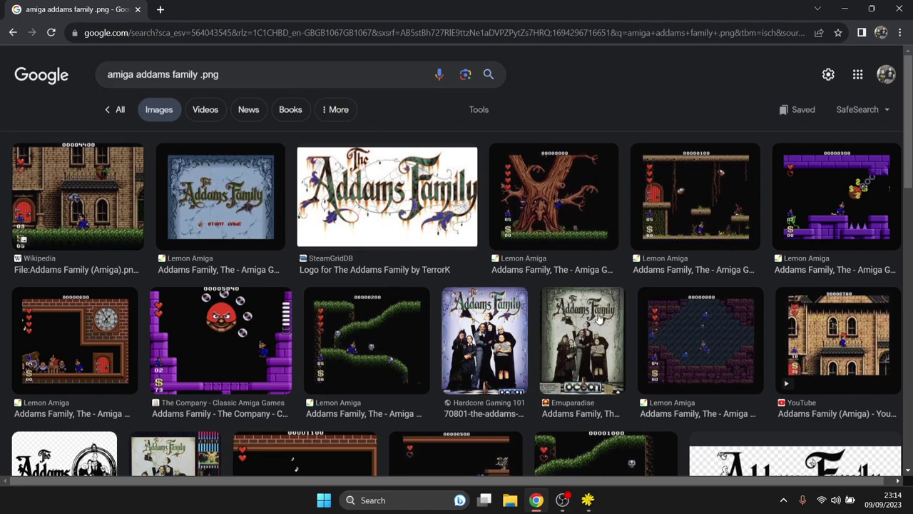
pyautogui.click(88, 194)
pyautogui.rightClick(634, 209)
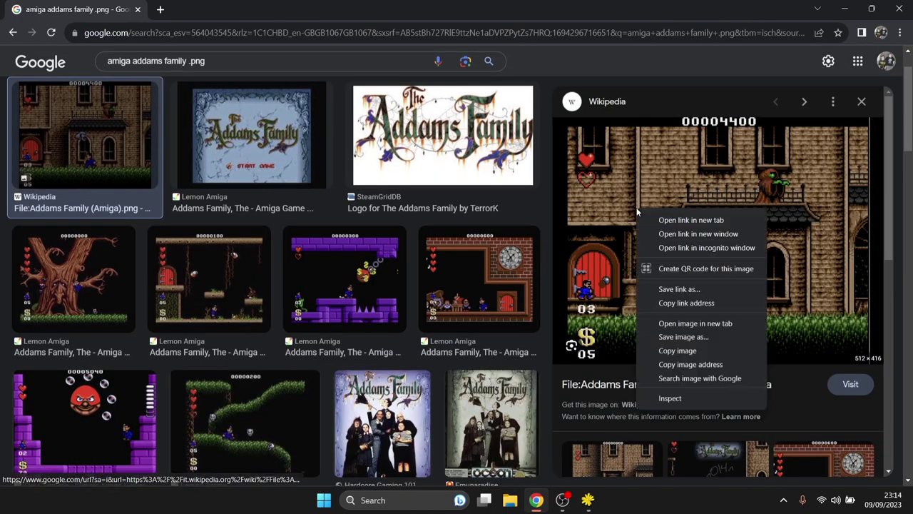
pyautogui.click(725, 339)
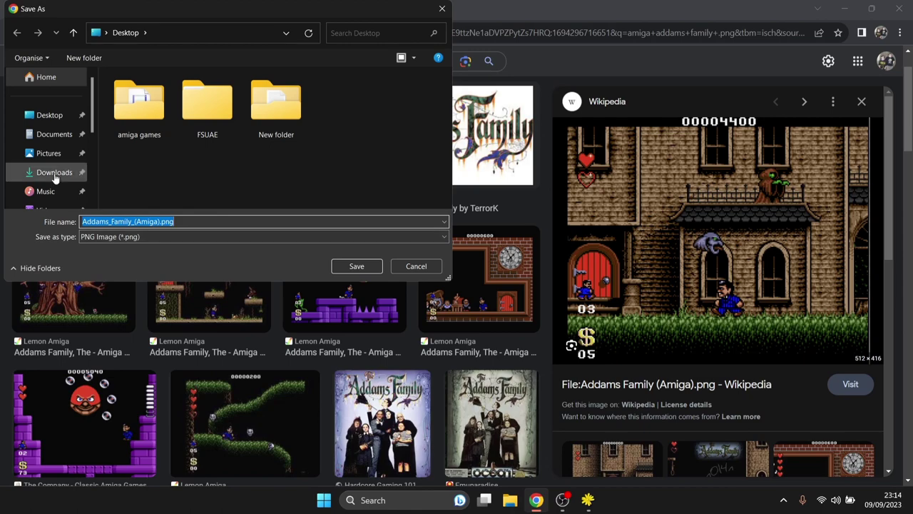
pyautogui.click(45, 119)
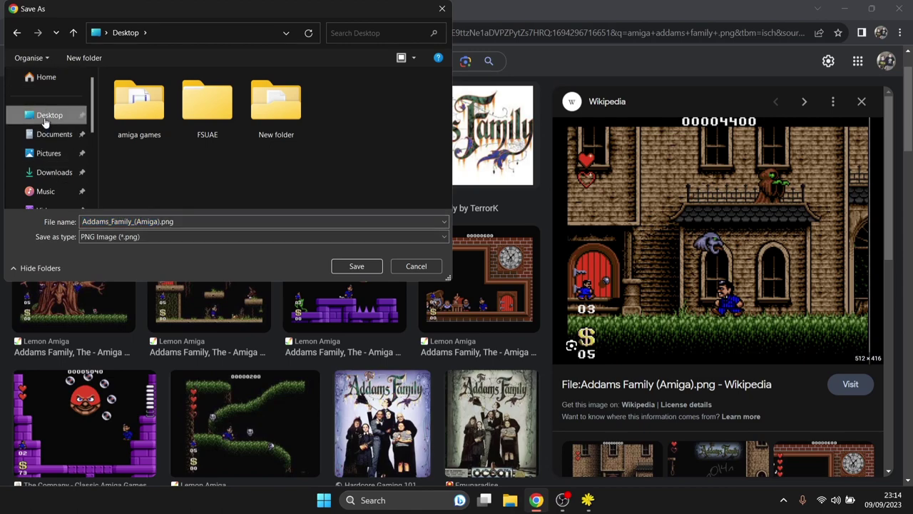
pyautogui.click(357, 266)
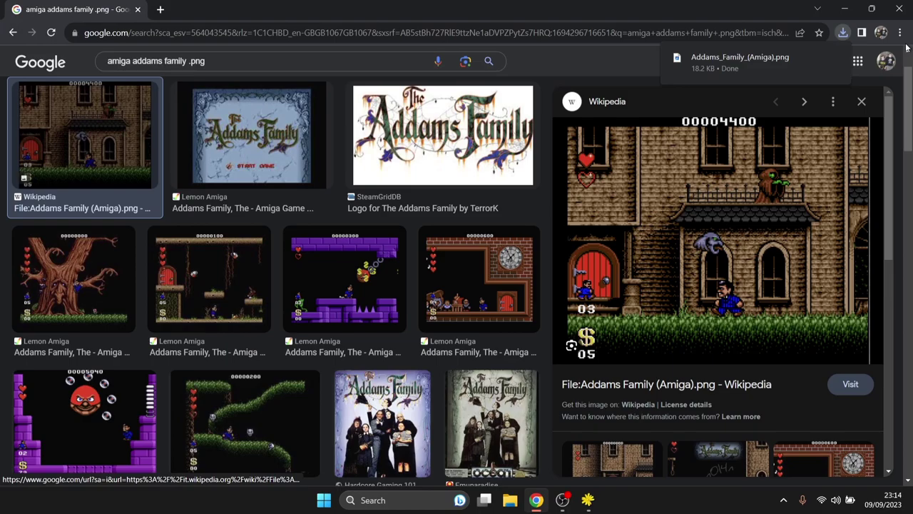
pyautogui.click(909, 6)
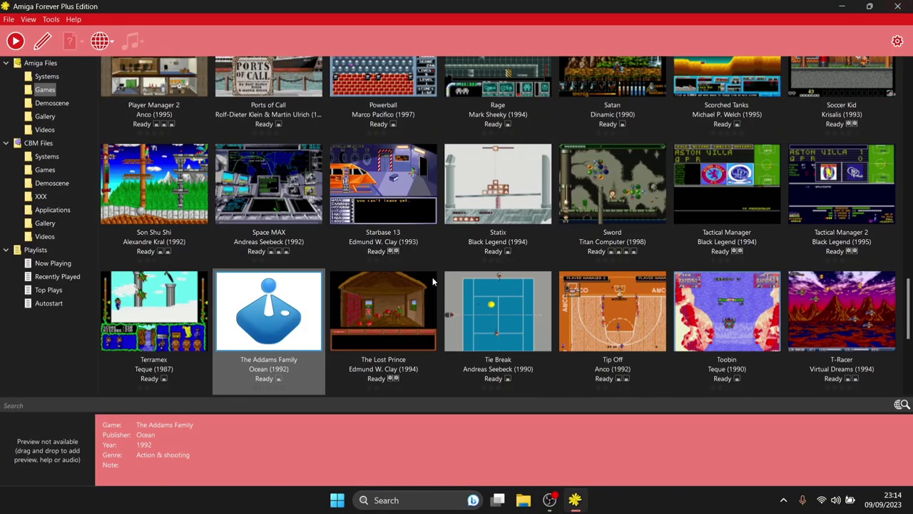
# Open The Addams Family's RP9 package for editing and start adding an extra of type Image
pyautogui.rightClick(275, 323)
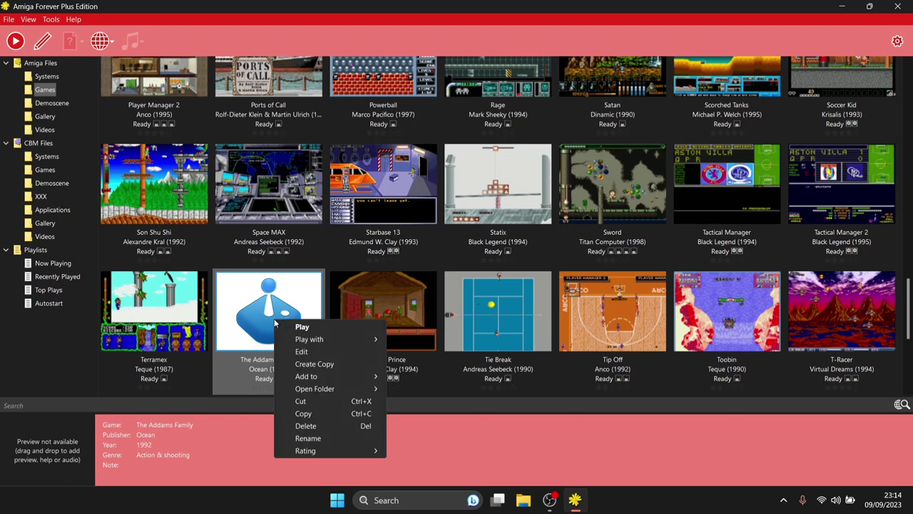
pyautogui.click(310, 354)
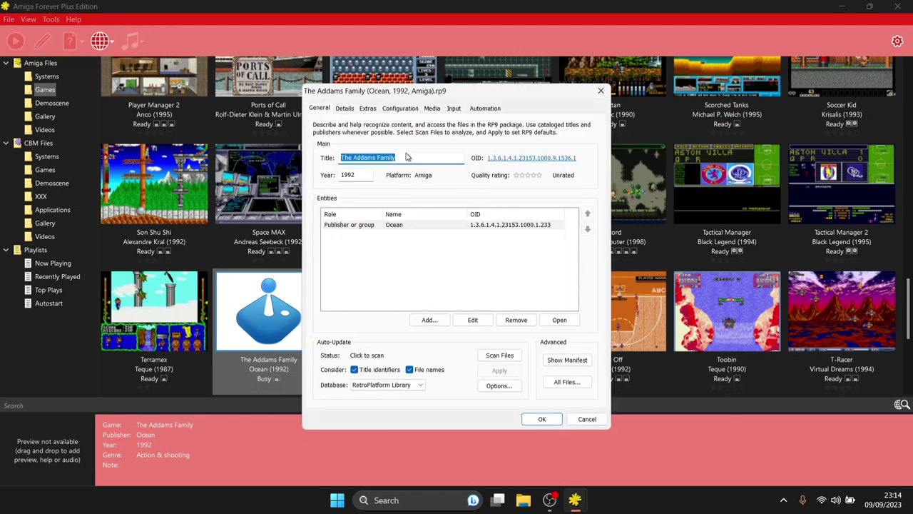
pyautogui.click(368, 110)
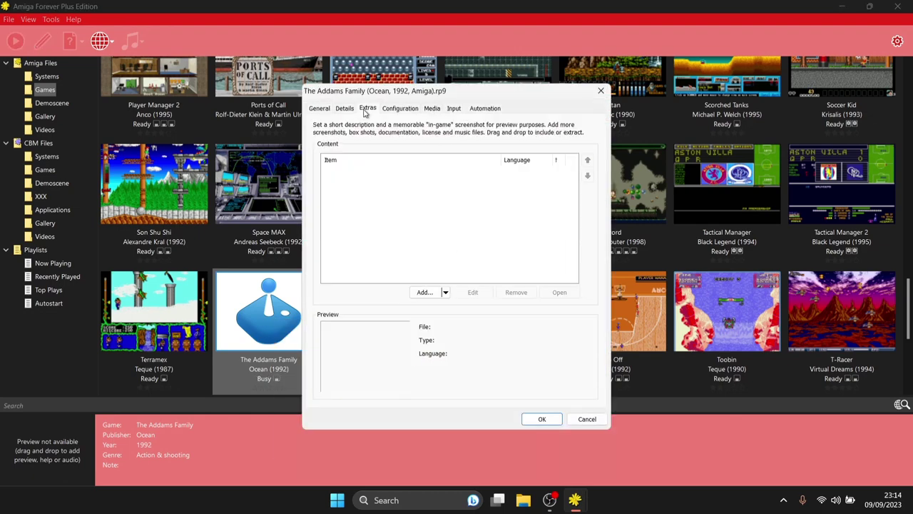
pyautogui.click(425, 293)
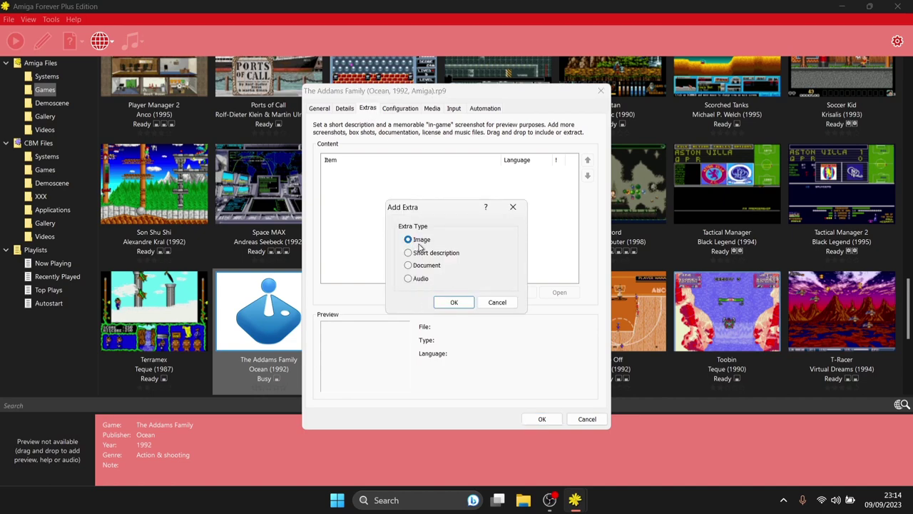
pyautogui.click(452, 301)
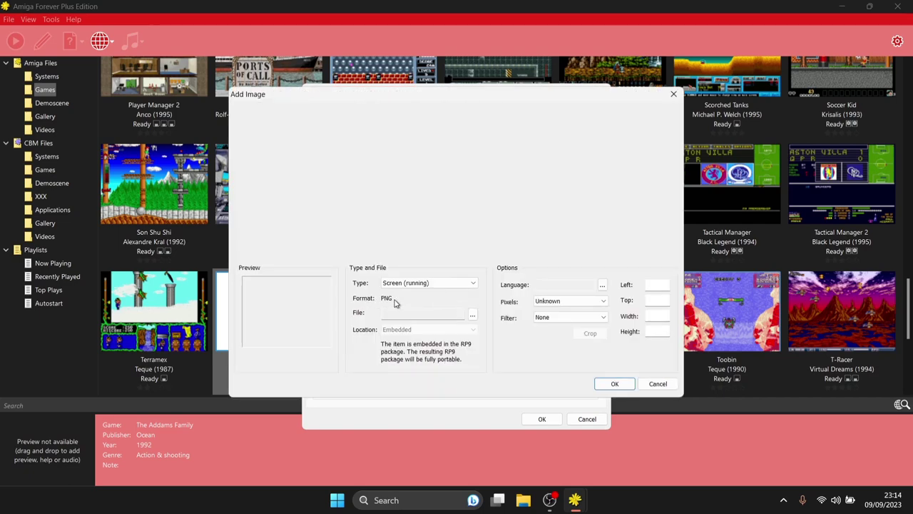
# Add Addams_Family_(Amiga).png from the Desktop to the package as a Screen (running) image
pyautogui.click(474, 316)
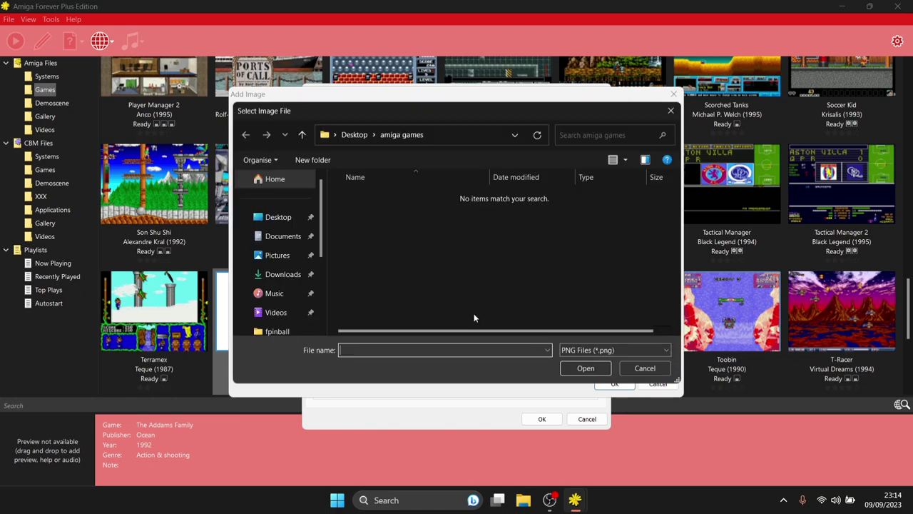
pyautogui.click(279, 216)
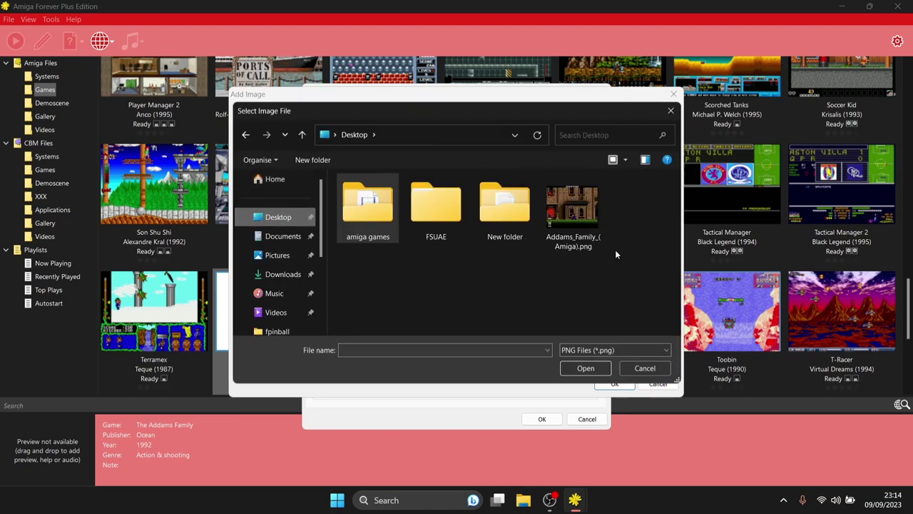
pyautogui.click(585, 219)
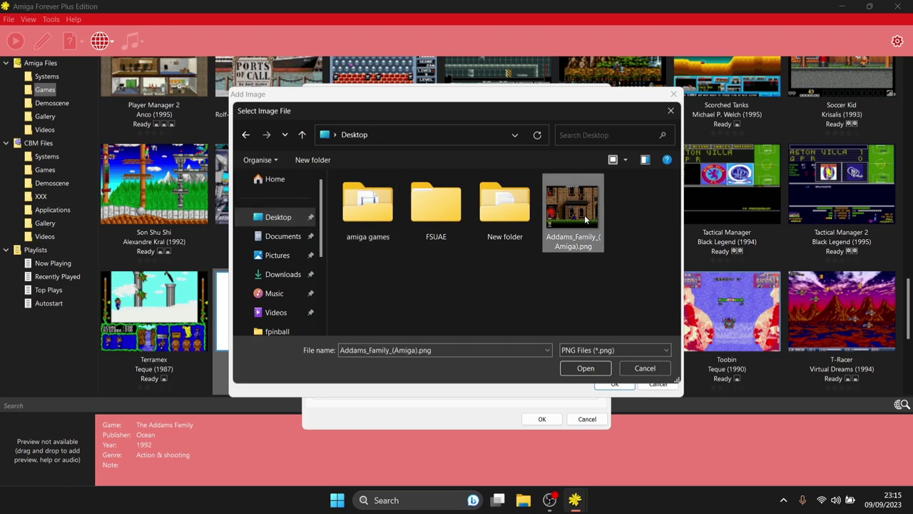
pyautogui.click(590, 370)
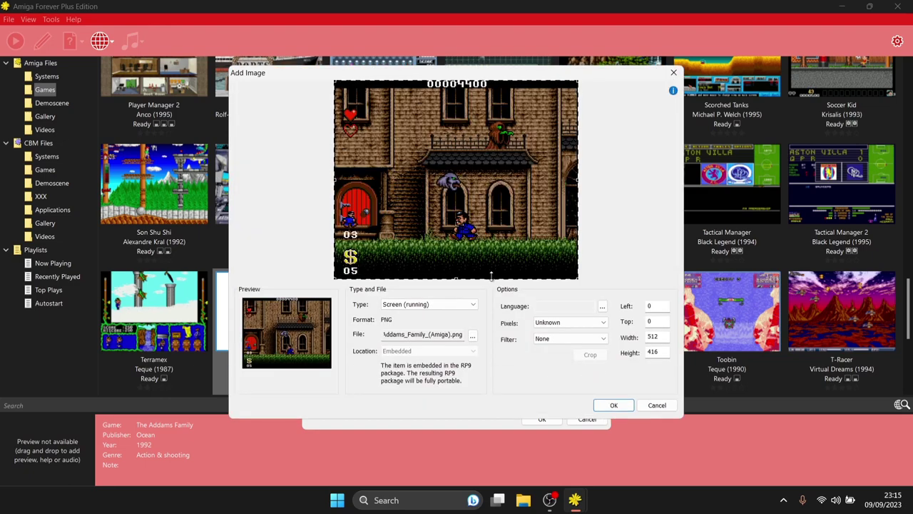
pyautogui.click(589, 322)
pyautogui.click(587, 324)
pyautogui.click(615, 405)
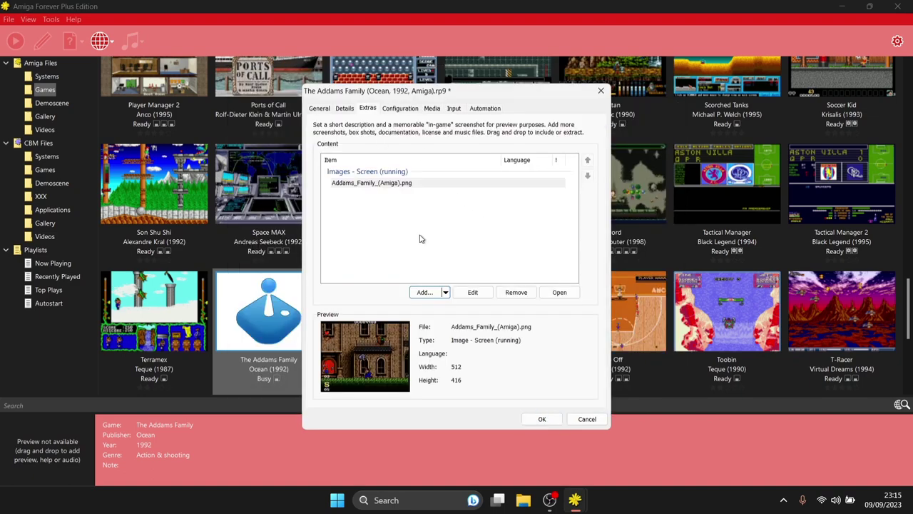
# Add the short description "Just Jamie is the best YouTube channel!" to The Addams Family's extras and save the package
pyautogui.click(445, 293)
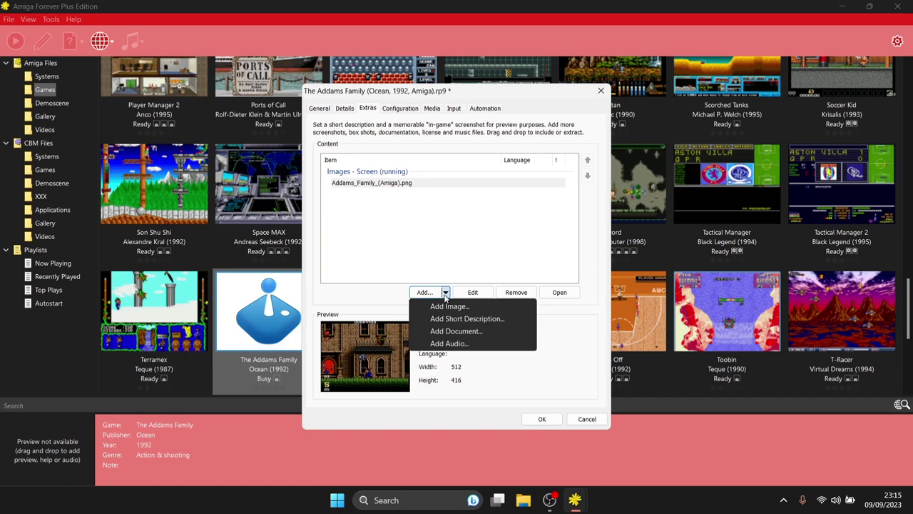
pyautogui.click(474, 319)
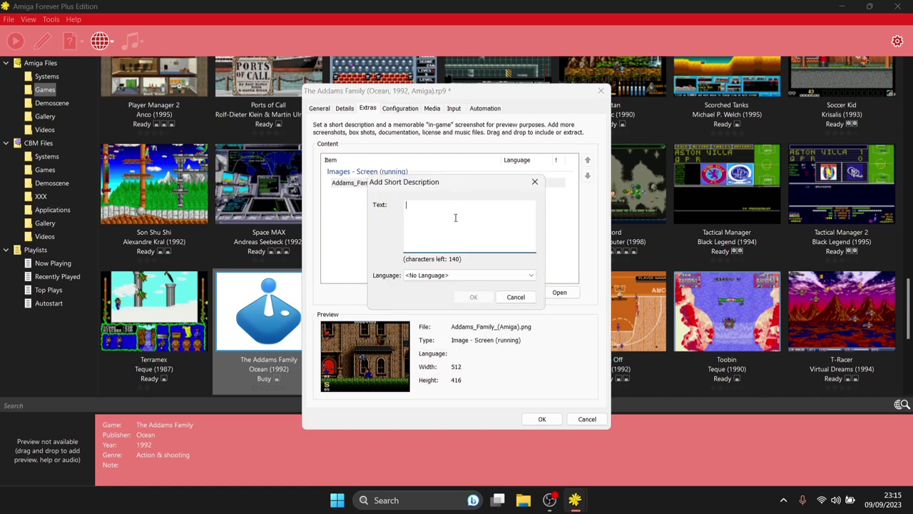
pyautogui.write('T')
pyautogui.write('ust ')
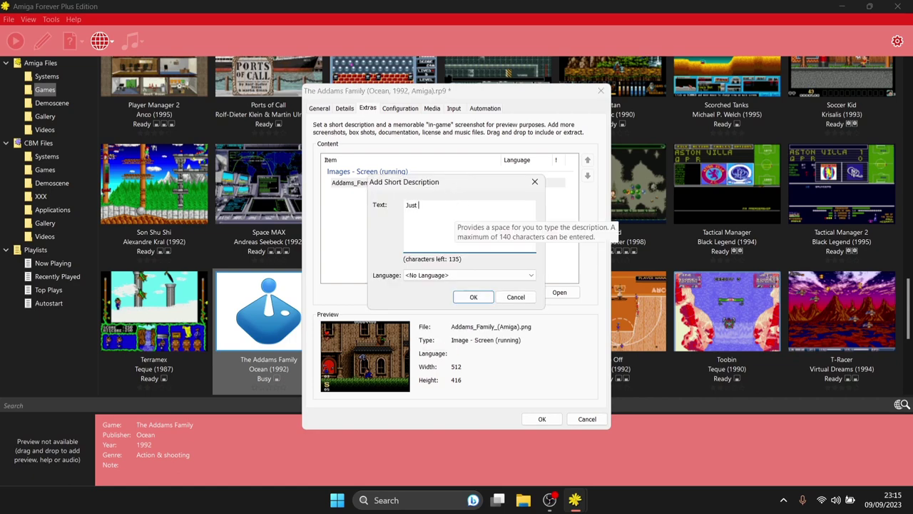
pyautogui.write('Jamie is the be3s')
pyautogui.press('BackSpace')
pyautogui.press('BackSpace')
pyautogui.press('BackSpace')
pyautogui.write('st YouTube channel!')
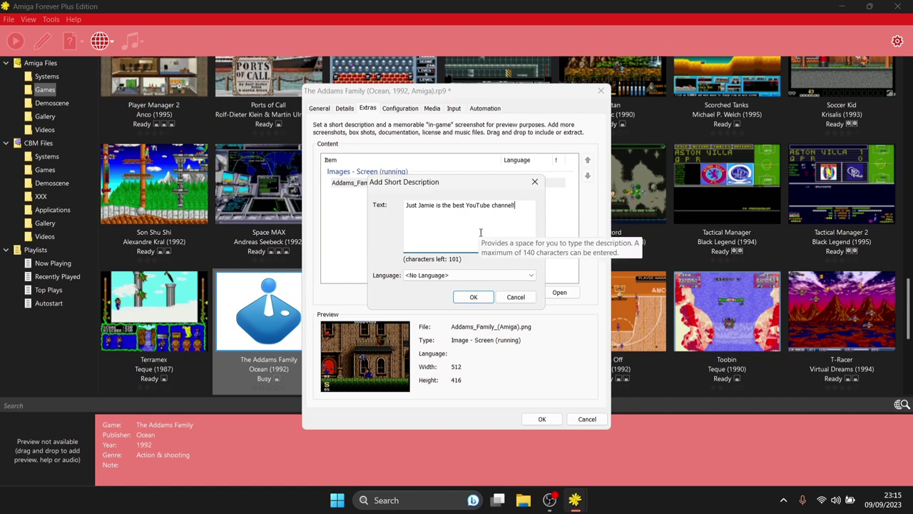
pyautogui.click(476, 301)
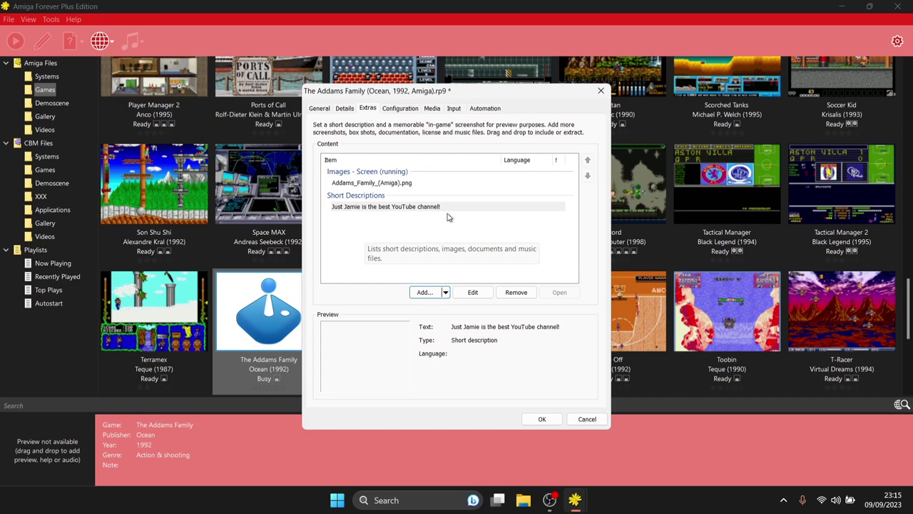
pyautogui.click(542, 419)
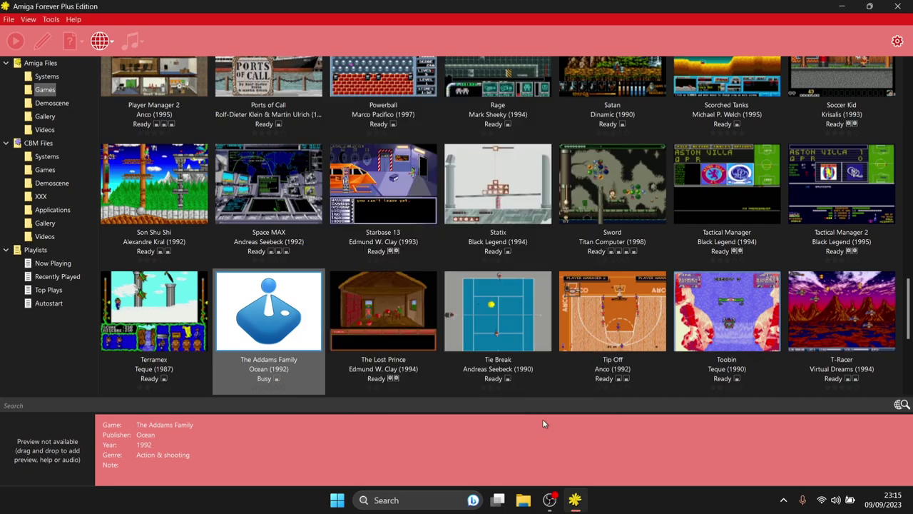
# Edit The Addams Family's package, set its quality rating to 4 (Excellent), save it and reselect the game in the library
pyautogui.rightClick(289, 324)
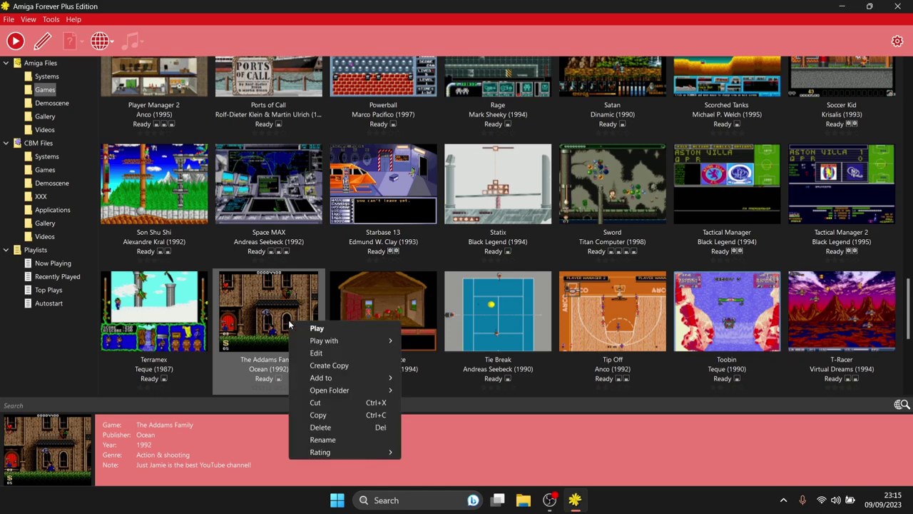
pyautogui.click(352, 349)
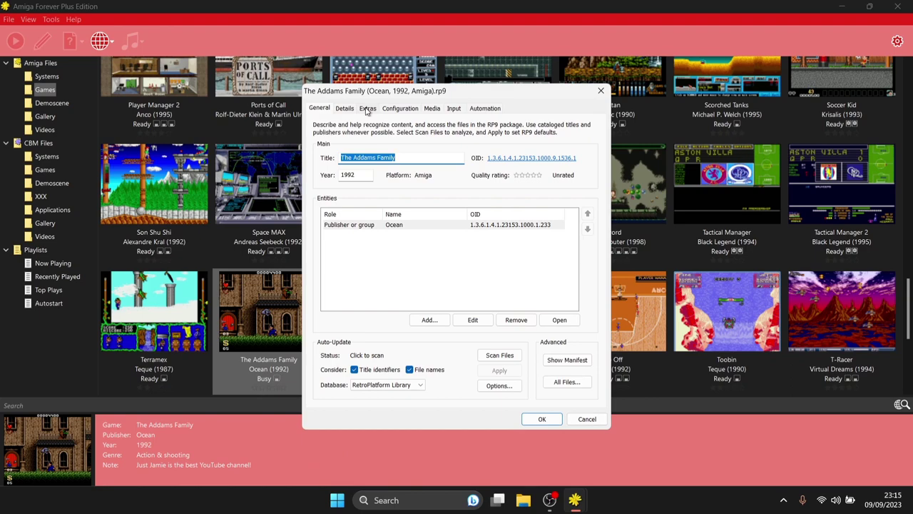
pyautogui.click(541, 178)
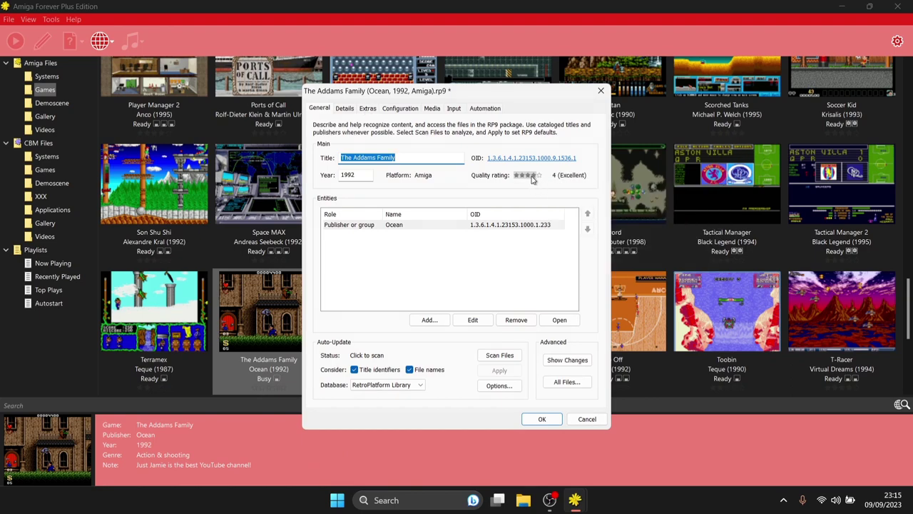
pyautogui.click(541, 419)
pyautogui.click(361, 311)
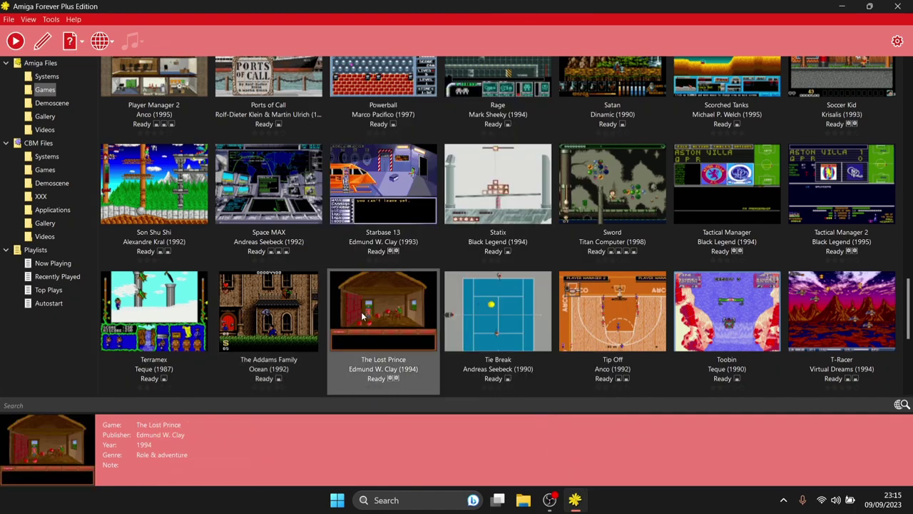
pyautogui.click(294, 310)
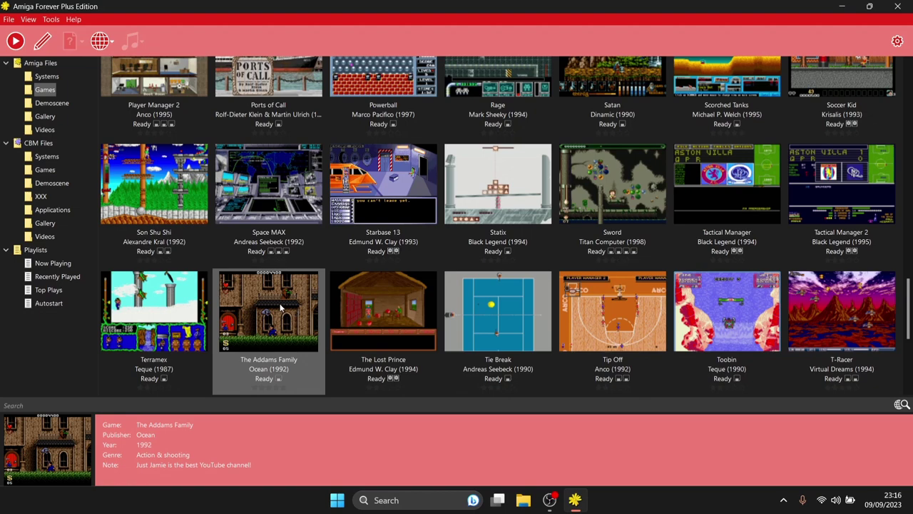
# In the program's emulation options, set fullscreen scaling to Stretch to fill screen
pyautogui.click(54, 20)
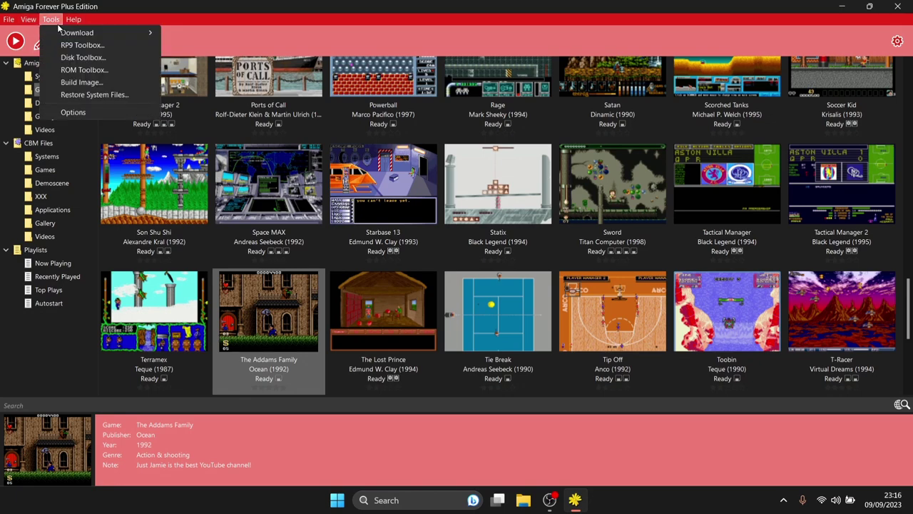
pyautogui.click(49, 112)
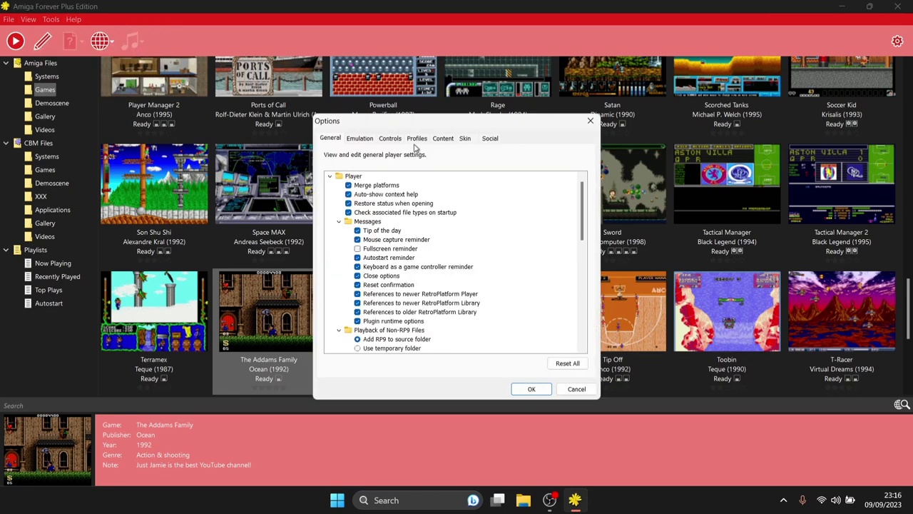
pyautogui.click(357, 140)
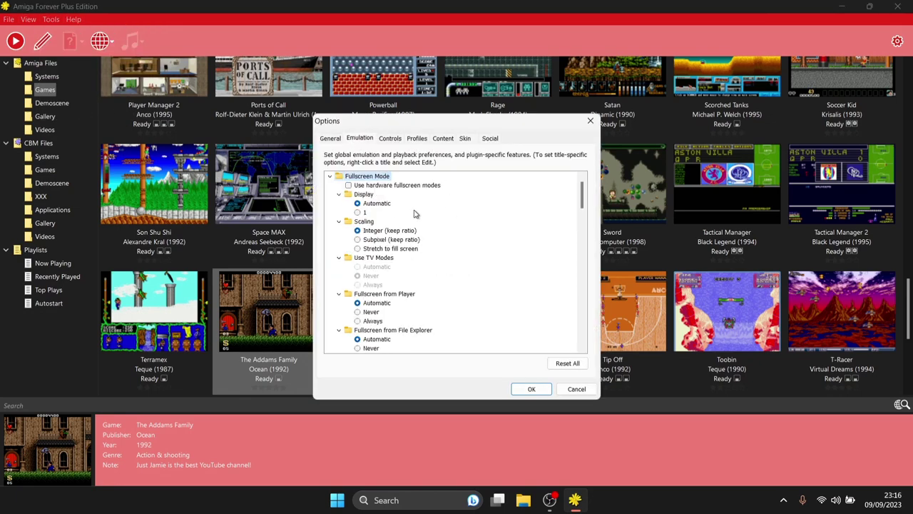
pyautogui.moveTo(361, 251)
pyautogui.click(359, 249)
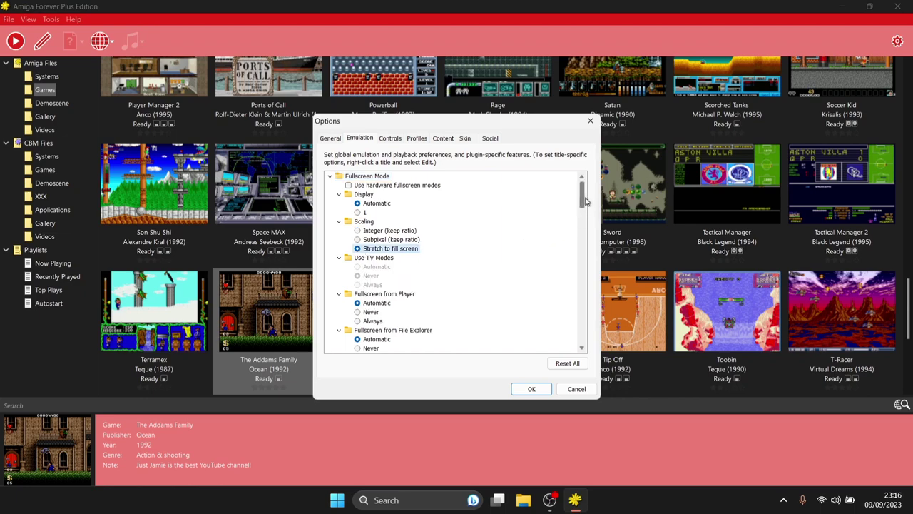
# Set the video filter to None and reset all emulation options to their defaults
pyautogui.moveTo(582, 200); pyautogui.dragTo(582, 221)
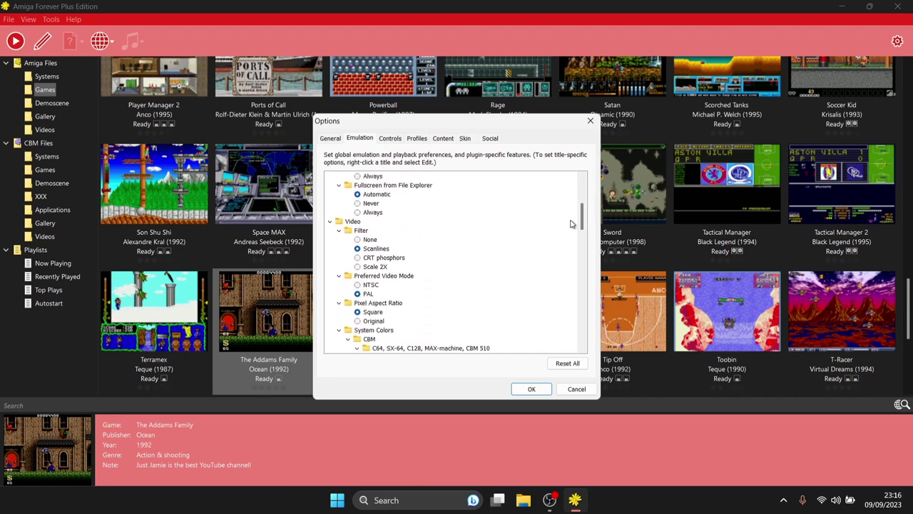
pyautogui.click(357, 240)
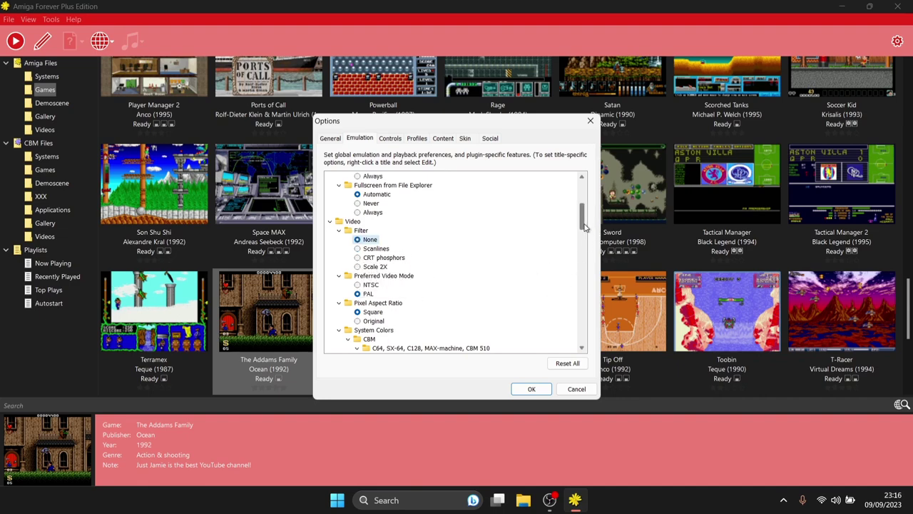
pyautogui.moveTo(584, 227); pyautogui.dragTo(580, 205)
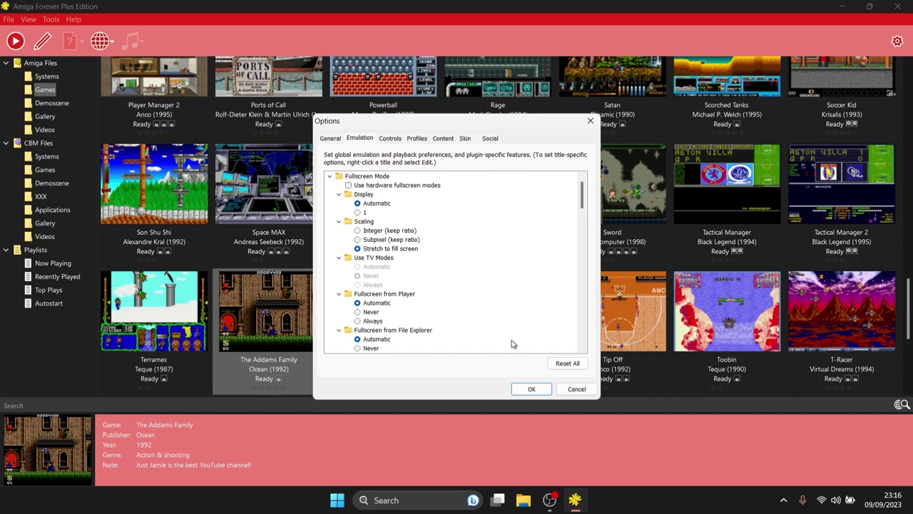
pyautogui.click(568, 365)
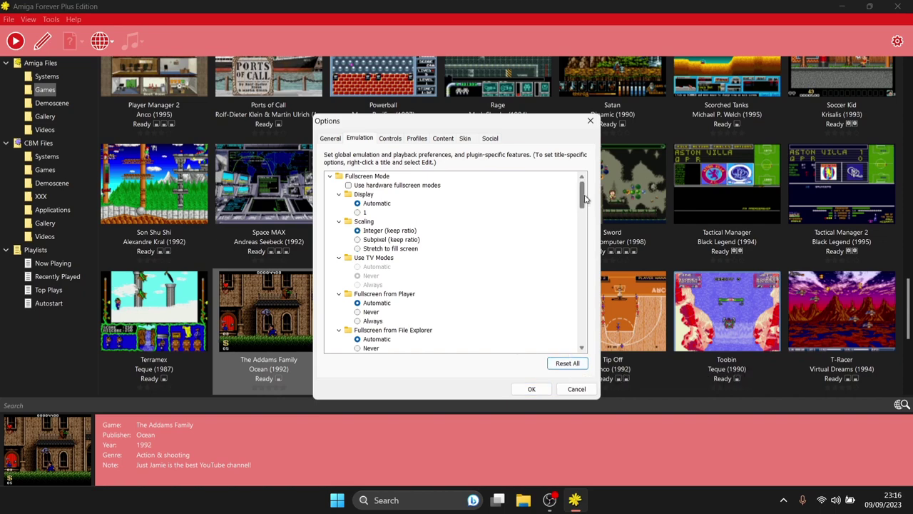
# Examine the control shortcuts and the devices offered for a new shortcut, discard the new shortcut and close the options
pyautogui.click(390, 138)
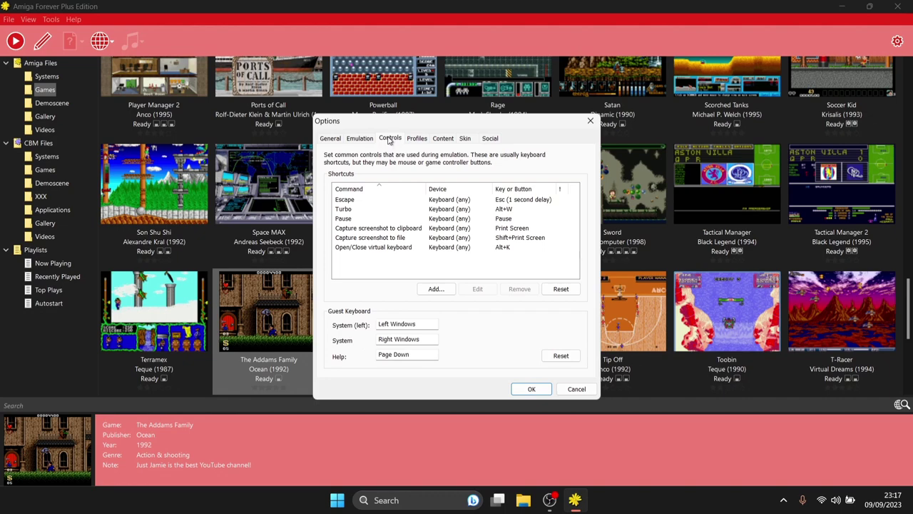
pyautogui.click(436, 290)
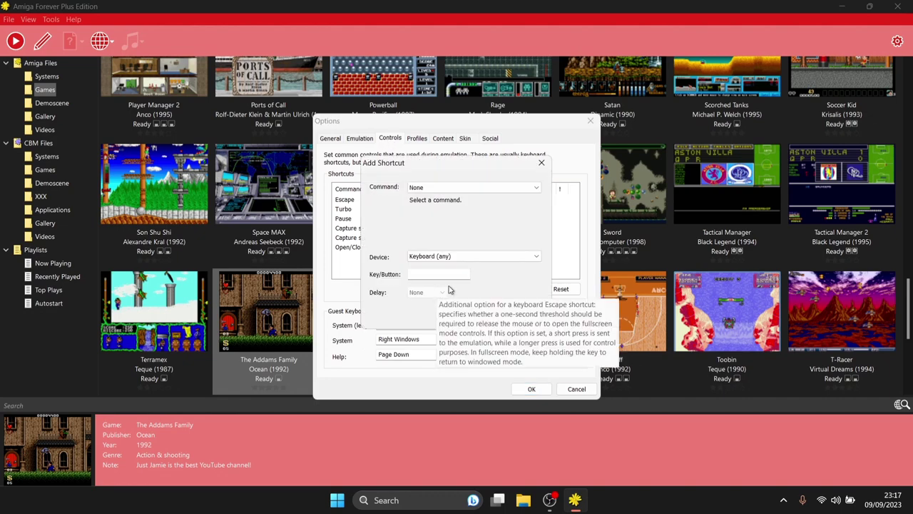
pyautogui.click(446, 257)
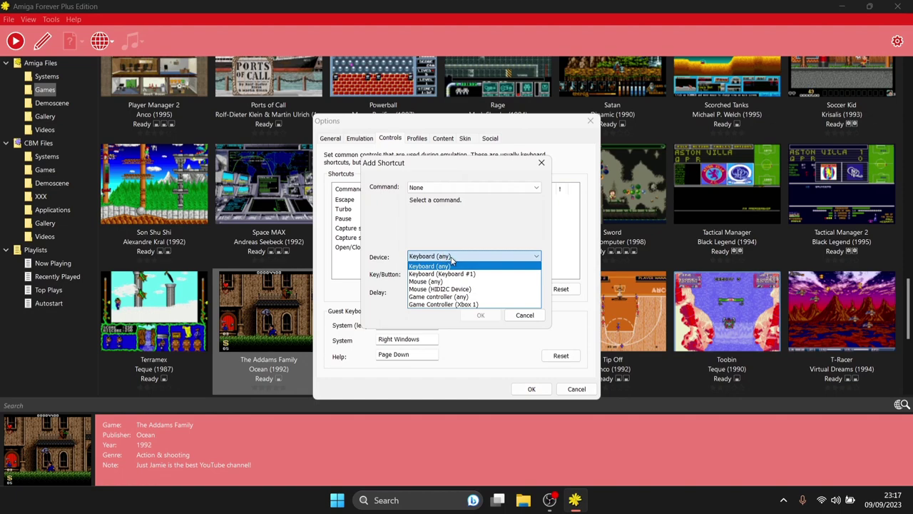
pyautogui.click(492, 304)
pyautogui.click(433, 256)
pyautogui.click(431, 266)
pyautogui.click(524, 315)
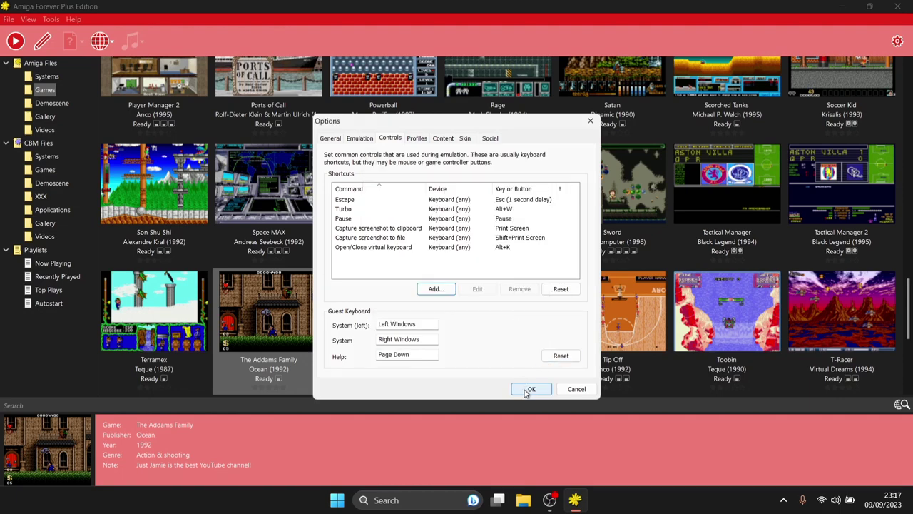
pyautogui.click(529, 389)
# Launch The Addams Family from the Amiga games list and start a new game from its title screen
pyautogui.click(343, 332)
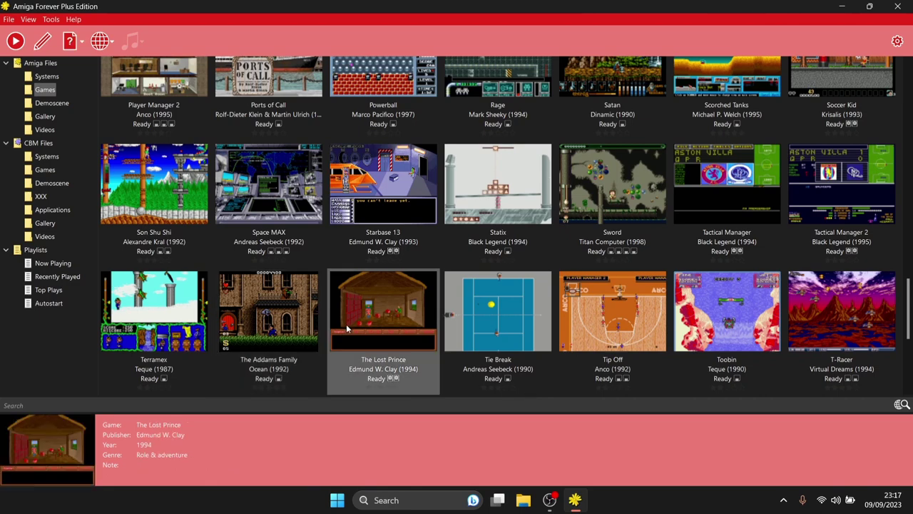
pyautogui.click(268, 324)
pyautogui.rightClick(269, 323)
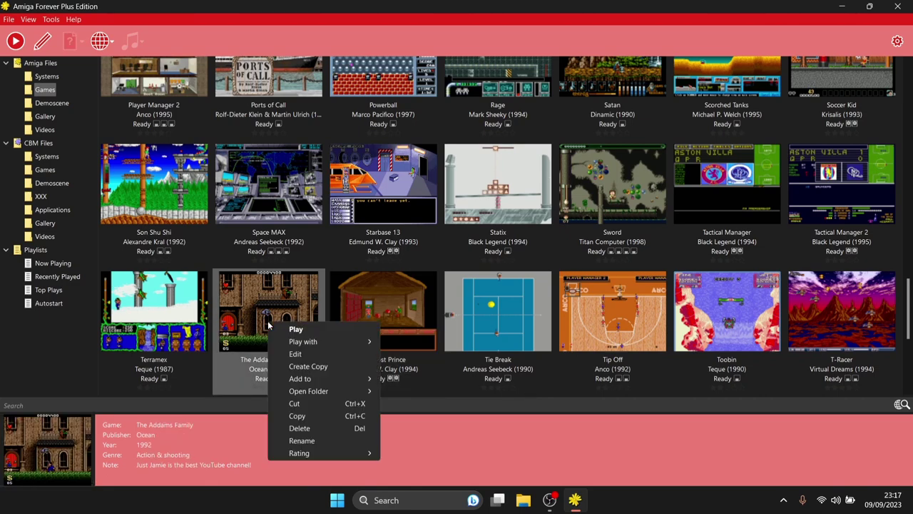
pyautogui.click(295, 330)
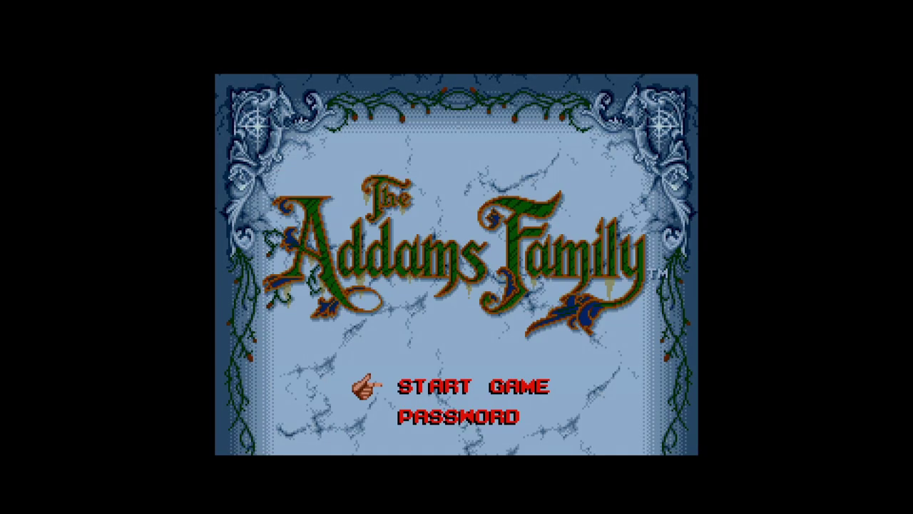
pyautogui.press('Return')
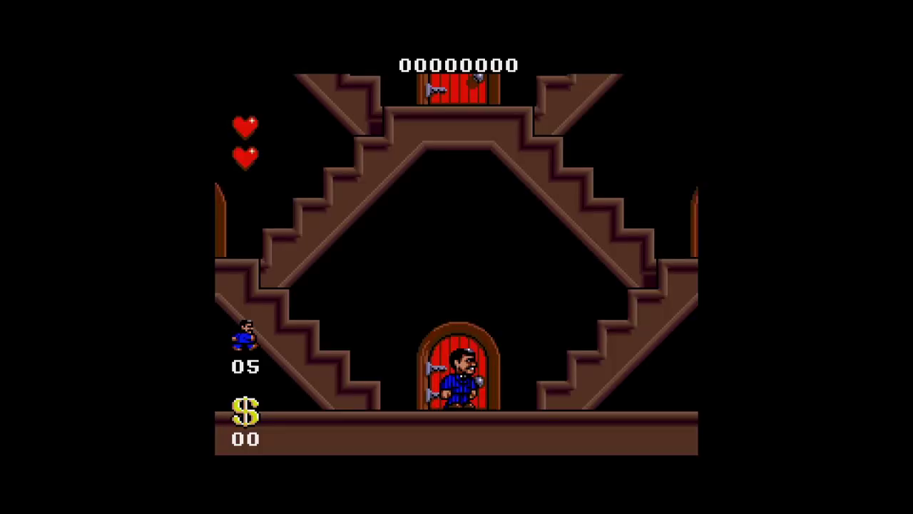
# Play The Addams Family by running and jumping through the level, and end the emulation session without saving a snapshot
pyautogui.press('Right')
pyautogui.press('Right')
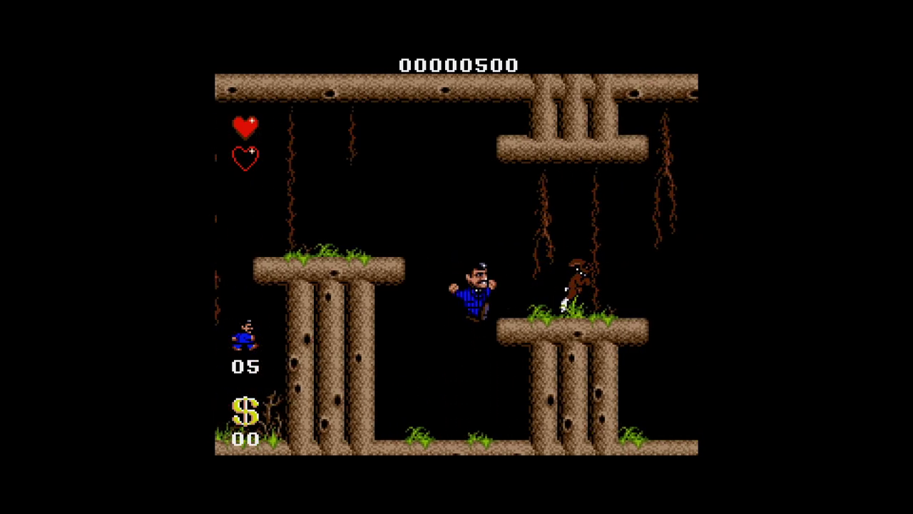
pyautogui.press('Right')
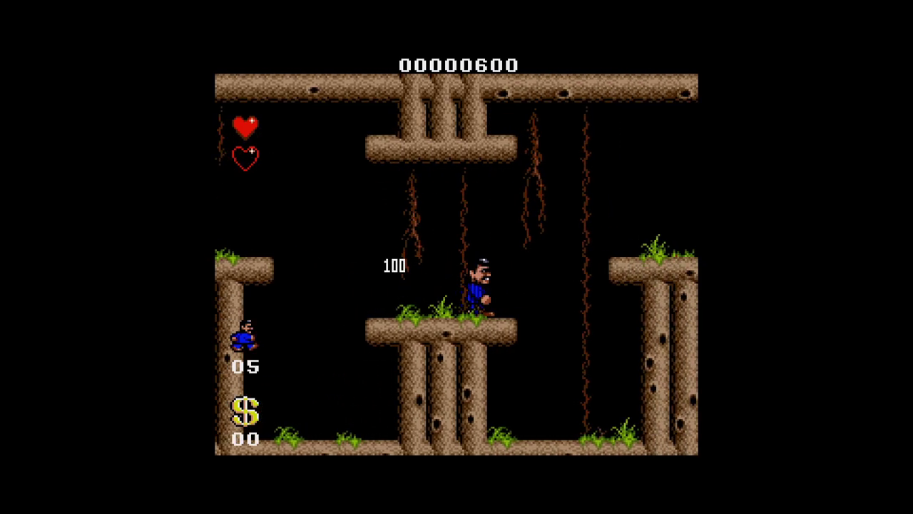
pyautogui.press('Right')
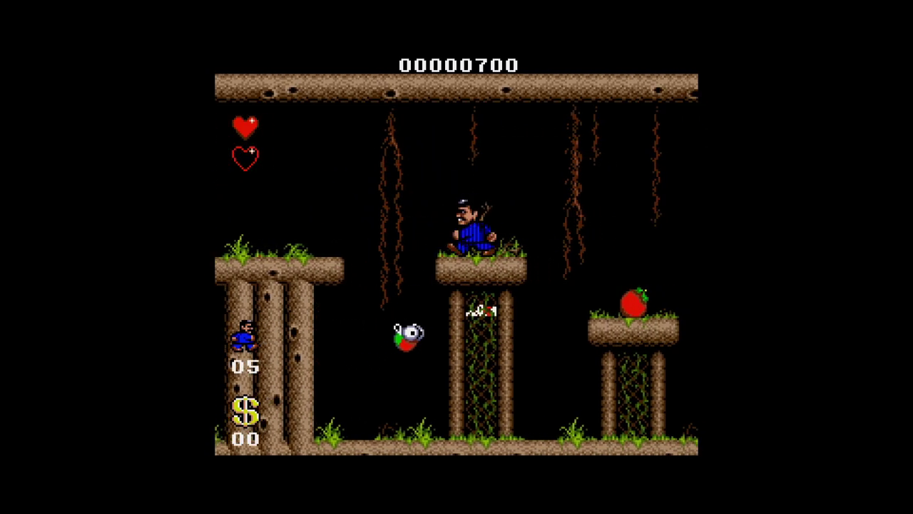
pyautogui.press('Left')
pyautogui.press('Right')
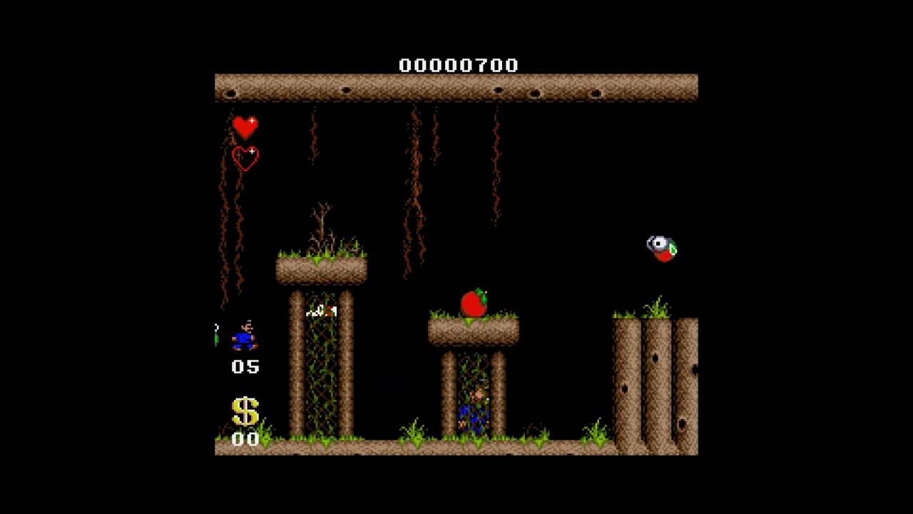
pyautogui.press('Right')
pyautogui.press('Left')
pyautogui.press('Right')
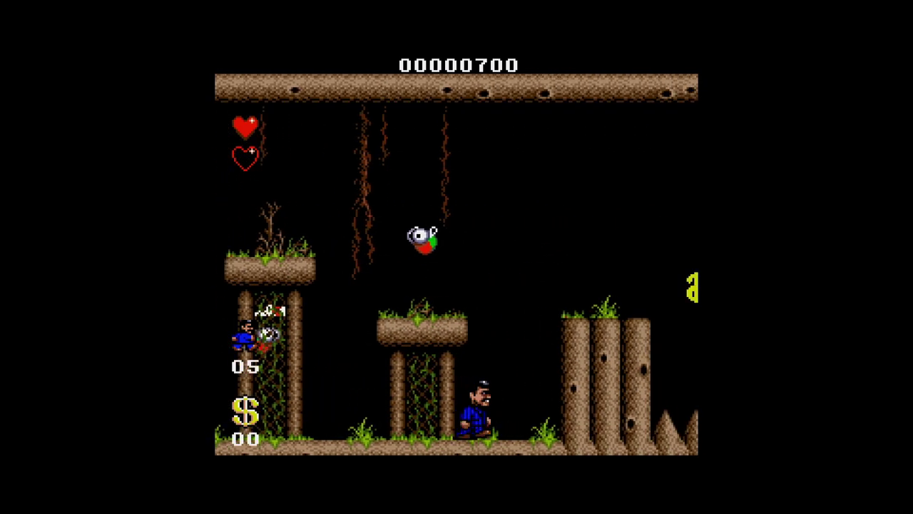
pyautogui.press('Up')
pyautogui.press('Right')
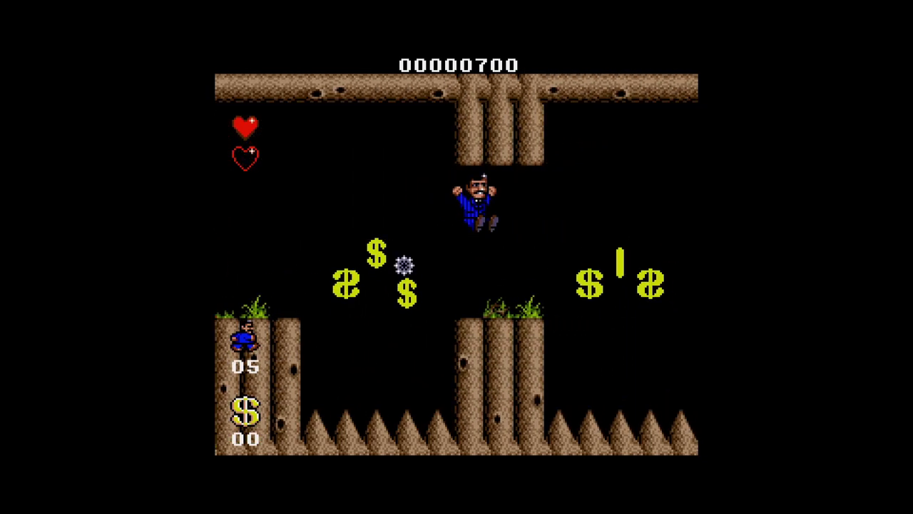
pyautogui.press('Up')
pyautogui.press('Right')
pyautogui.press('Up')
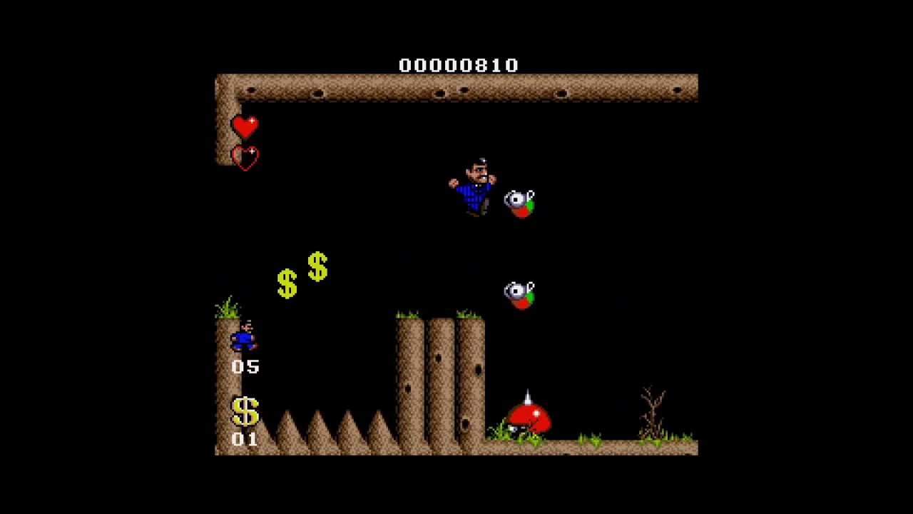
pyautogui.press('Right')
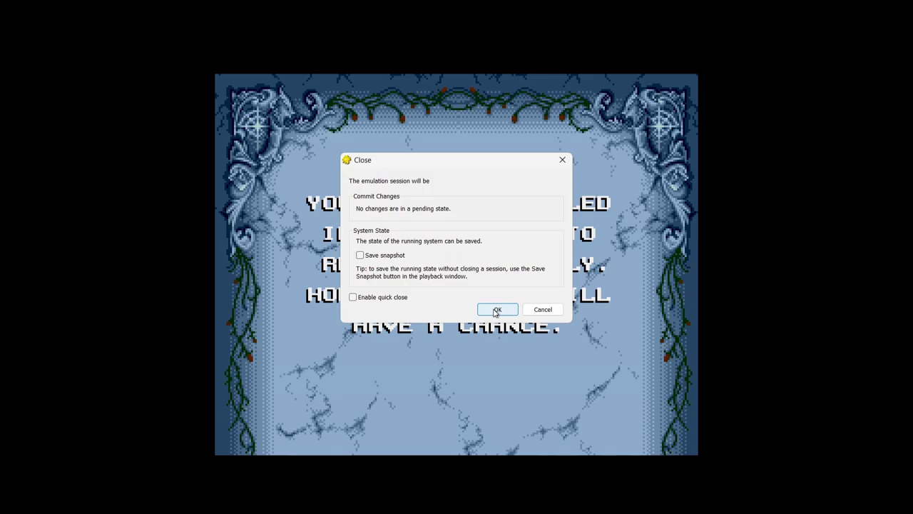
pyautogui.click(497, 310)
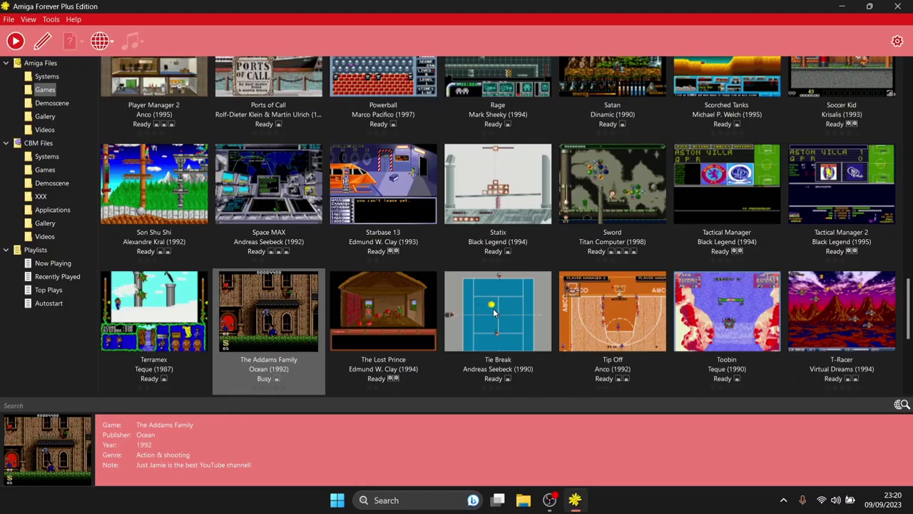
# Browse the Amiga Demoscene, Videos and Gallery collections and return to the Amiga games list
pyautogui.click(52, 104)
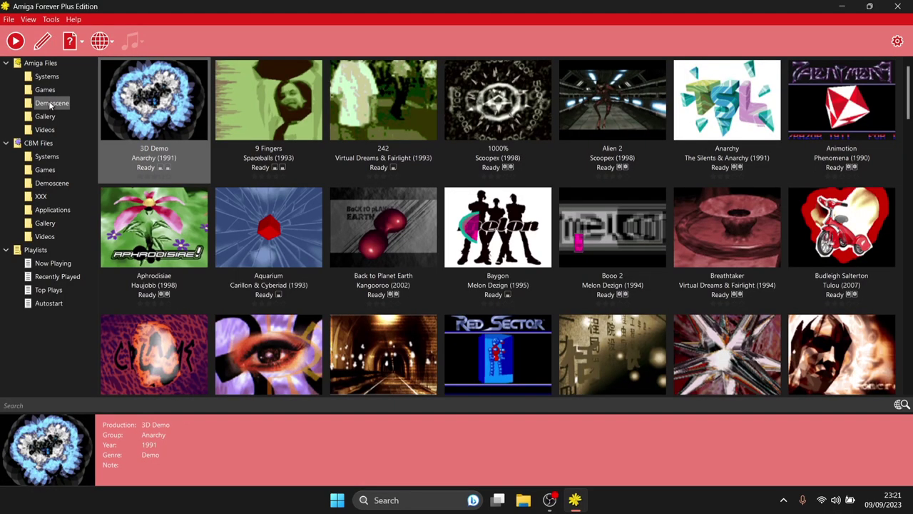
pyautogui.click(50, 131)
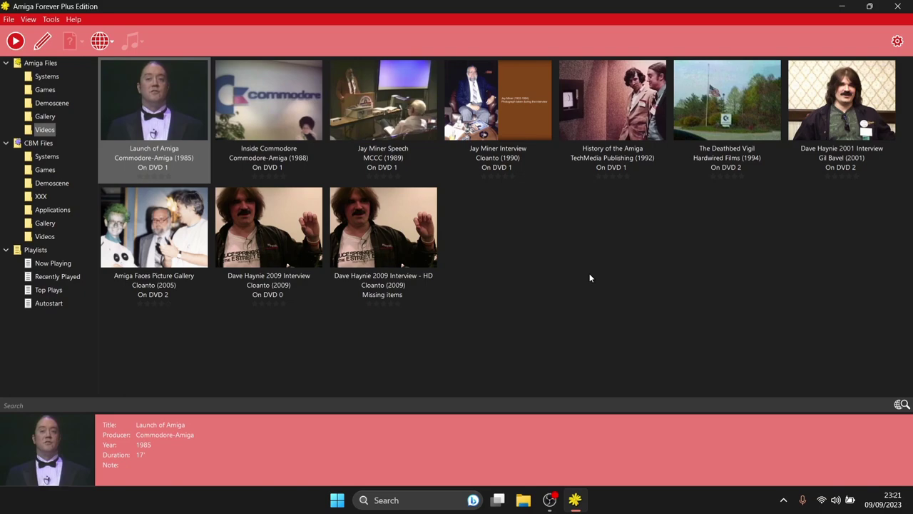
pyautogui.click(283, 134)
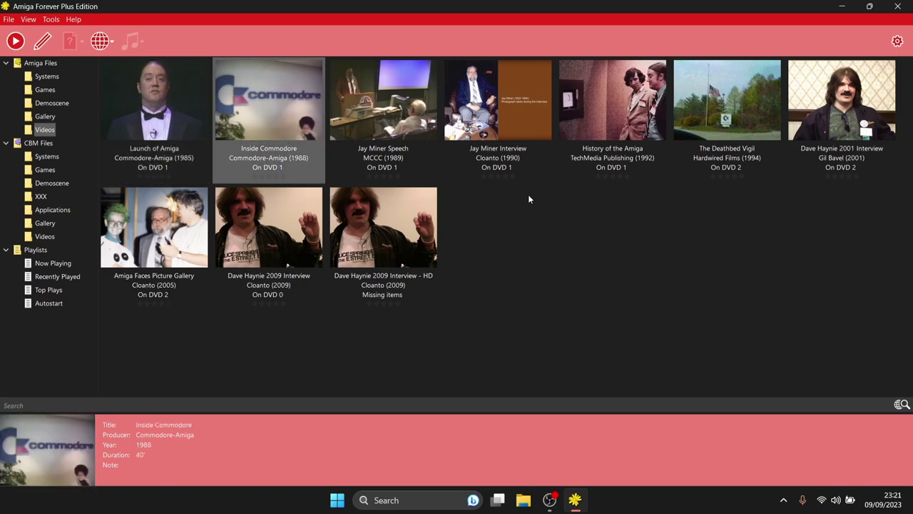
pyautogui.click(562, 261)
pyautogui.click(45, 115)
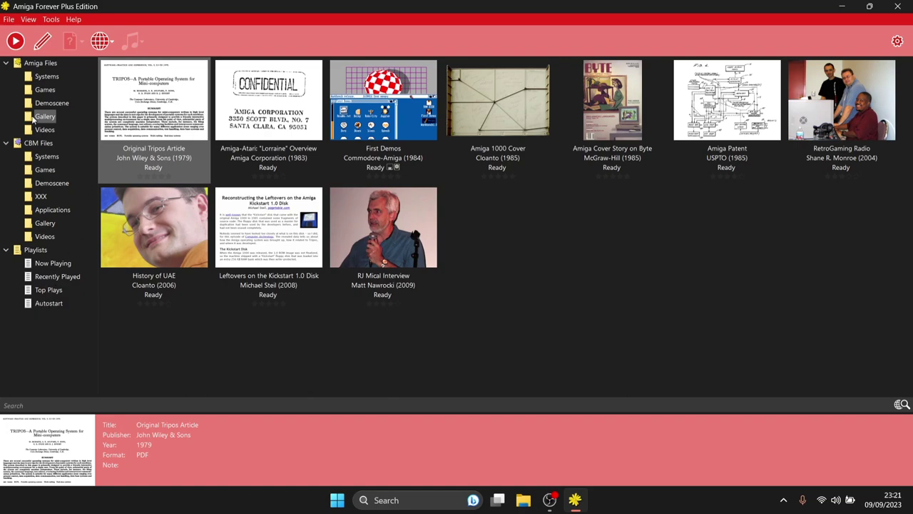
pyautogui.click(37, 90)
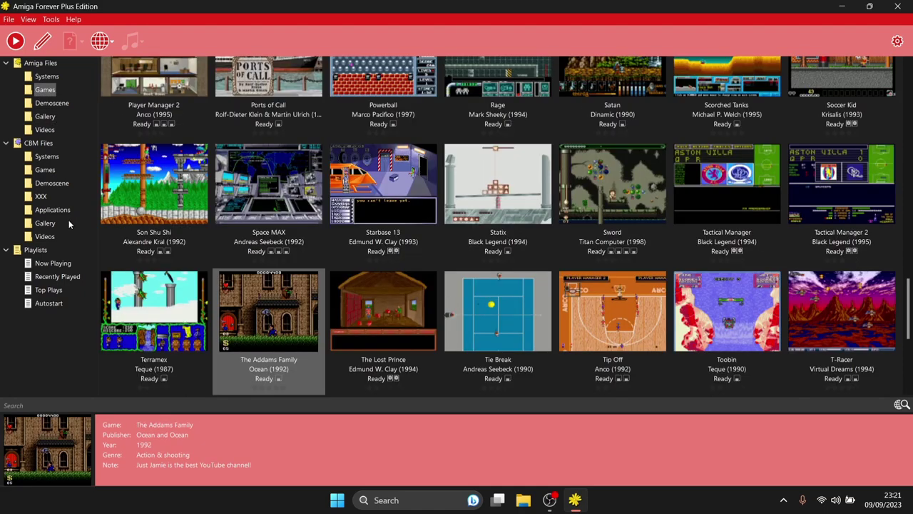
# Browse the Recently Played, Top Plays and Autostart playlists, viewing the details of some recently played titles
pyautogui.click(59, 277)
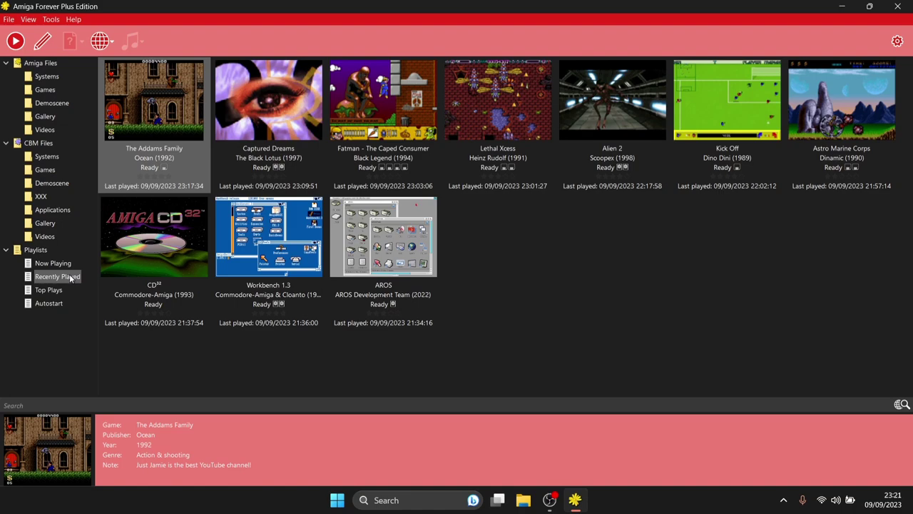
pyautogui.click(293, 126)
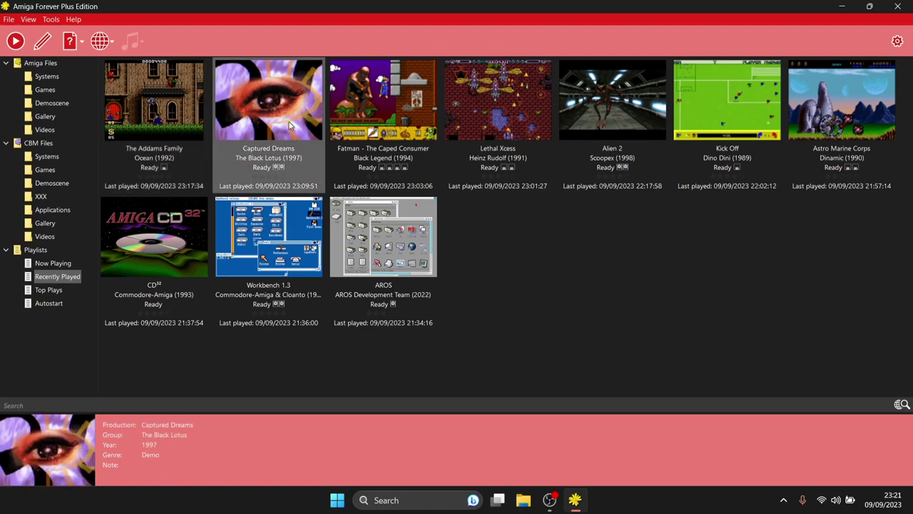
pyautogui.click(540, 136)
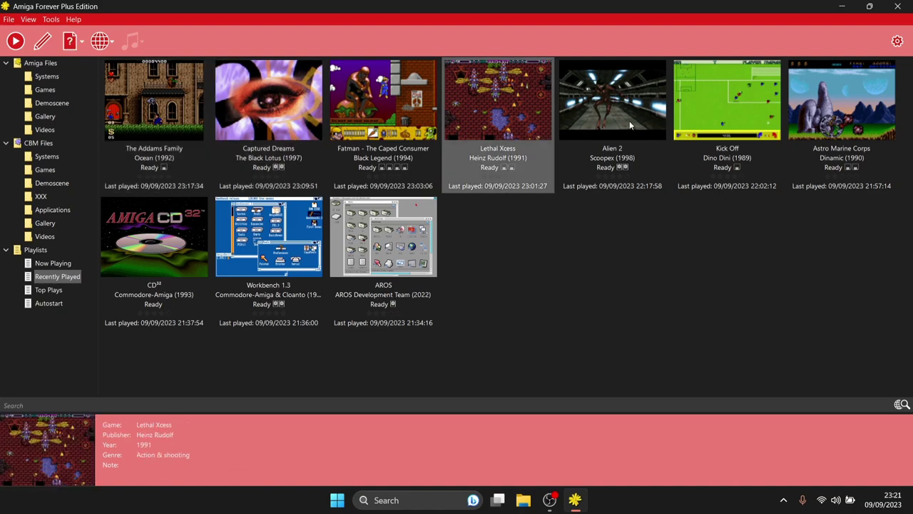
pyautogui.click(629, 121)
pyautogui.click(510, 281)
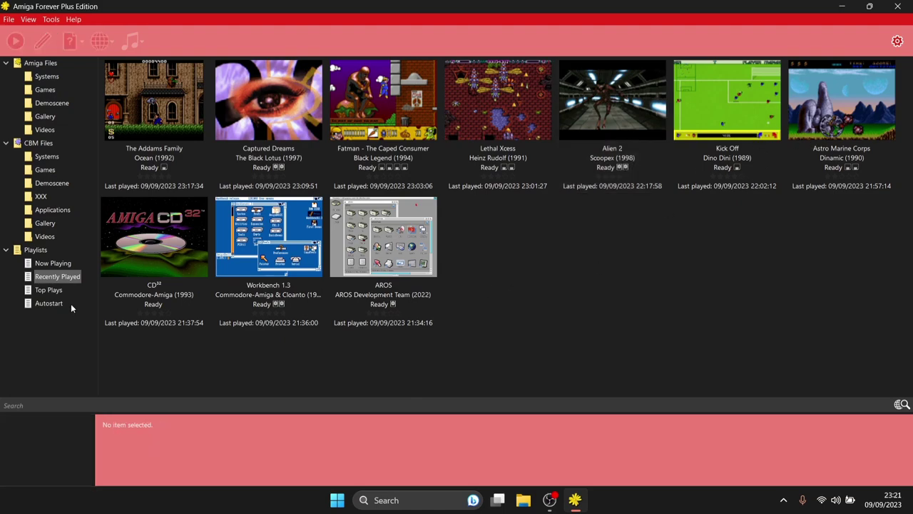
pyautogui.click(37, 292)
pyautogui.press('Down')
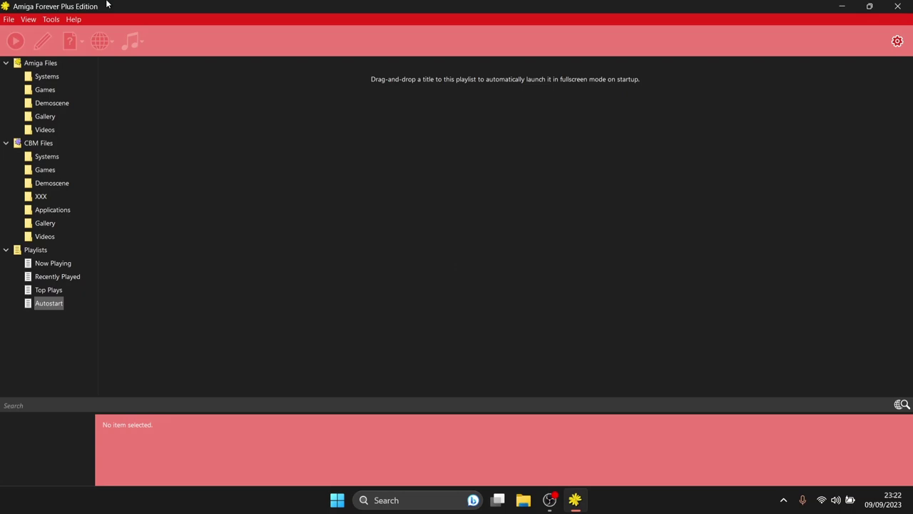
# Build a bootable image named AmigaForever from the Amiga Forever DVD template as ISO Image (DVD), and close the image builder
pyautogui.click(50, 20)
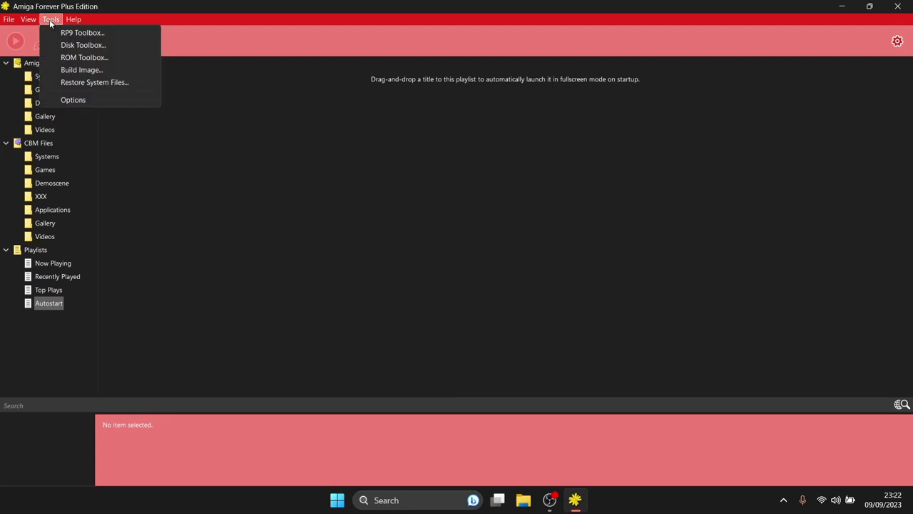
pyautogui.click(79, 70)
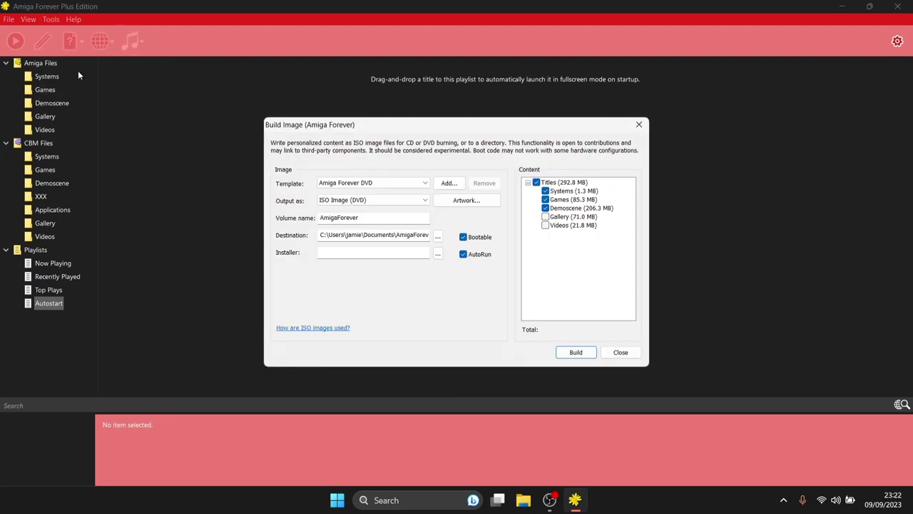
pyautogui.click(403, 182)
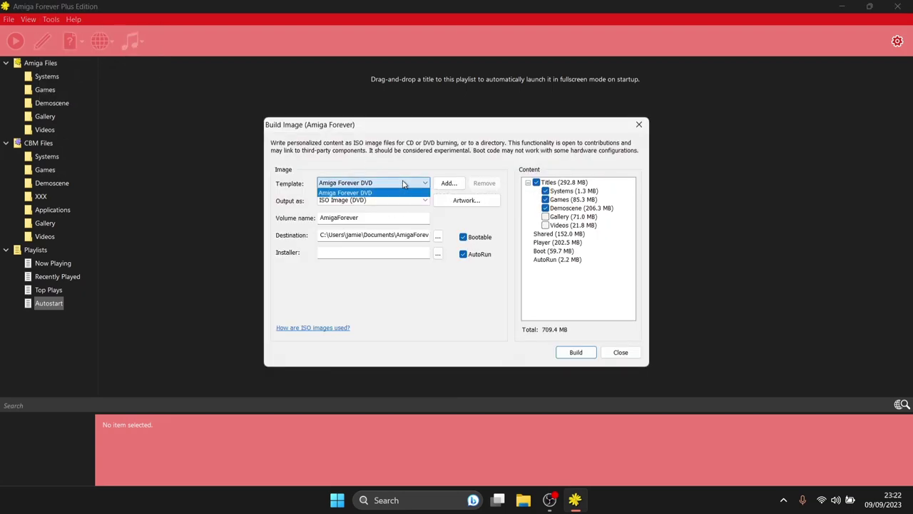
pyautogui.click(403, 183)
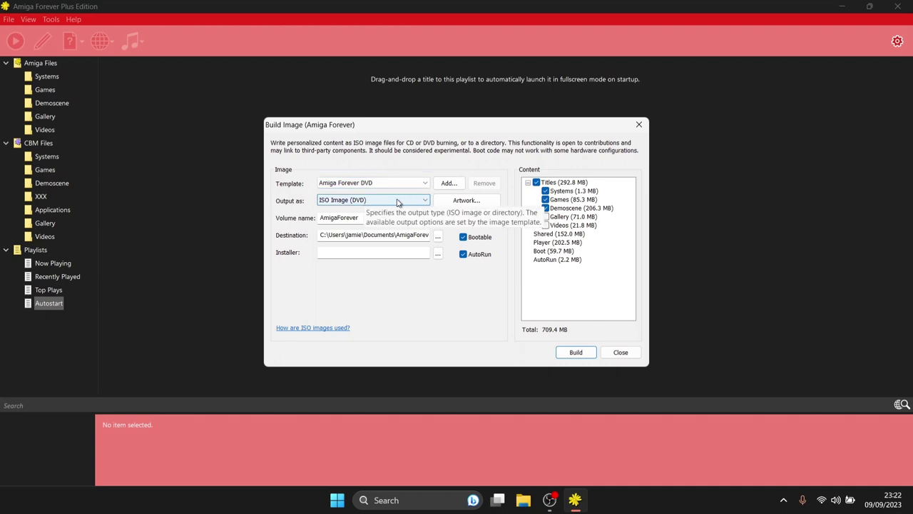
pyautogui.click(397, 203)
pyautogui.click(399, 203)
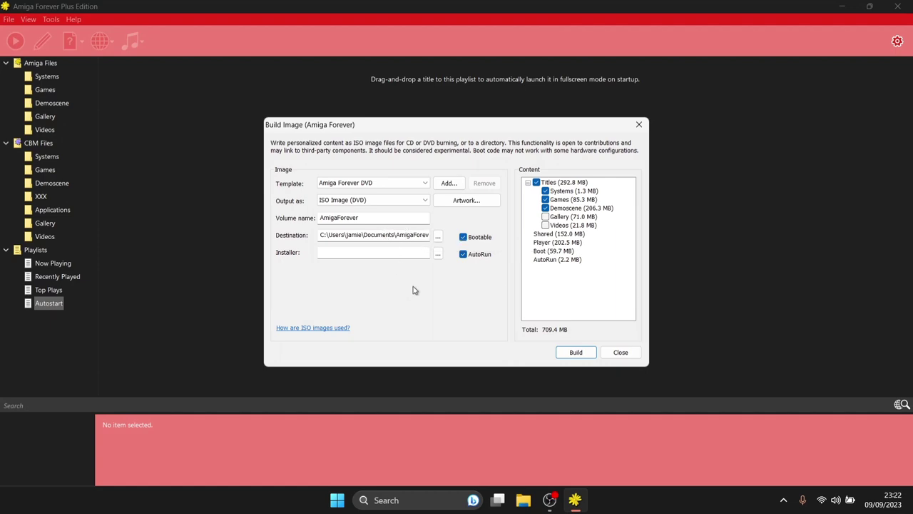
pyautogui.click(580, 353)
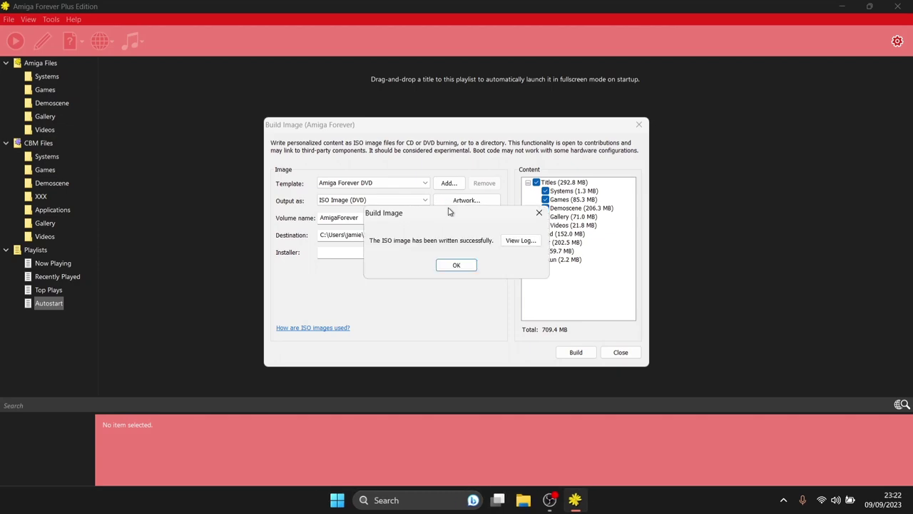
pyautogui.click(454, 267)
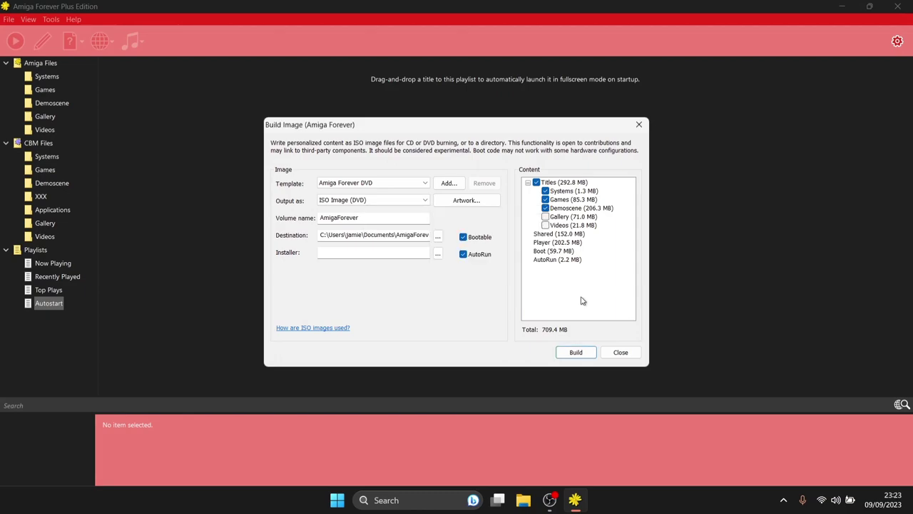
pyautogui.click(620, 353)
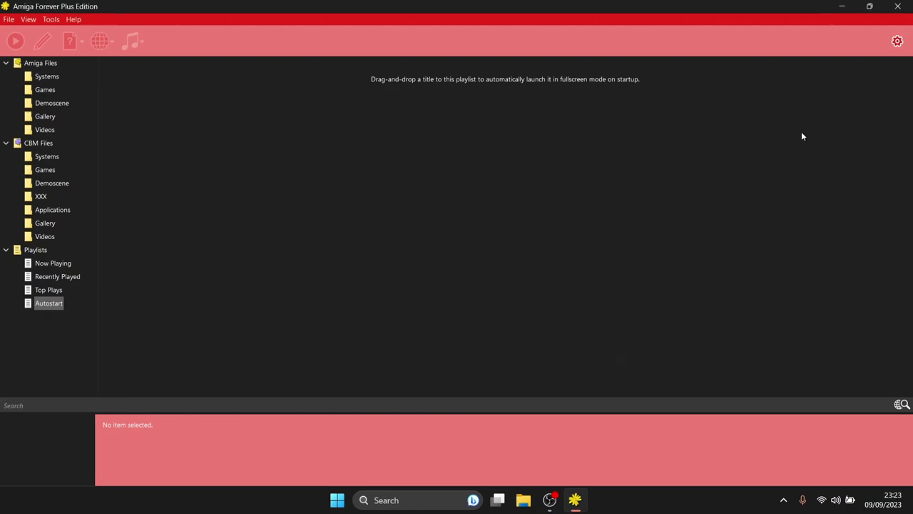
# Close Amiga Forever, switch to File Explorer and mount AmigaForever-DVD.iso from the Documents folder
pyautogui.click(897, 6)
pyautogui.doubleClick(22, 20)
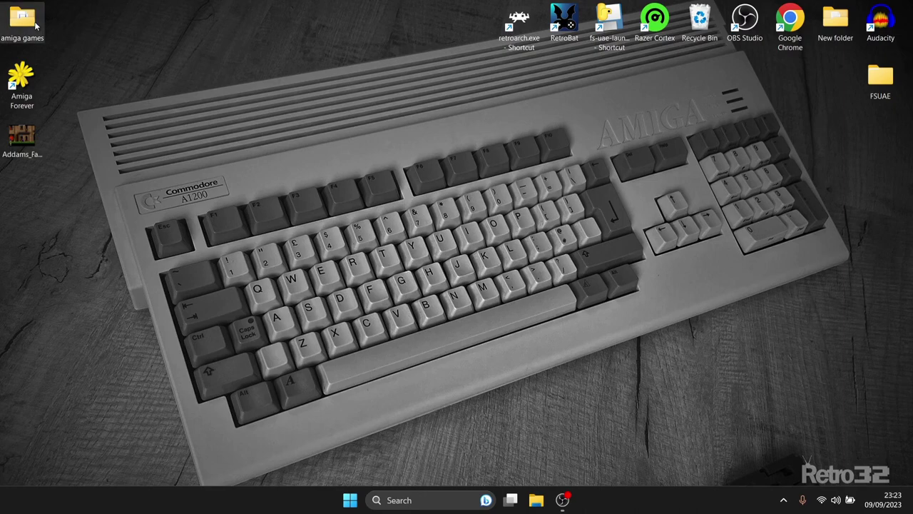
pyautogui.click(74, 222)
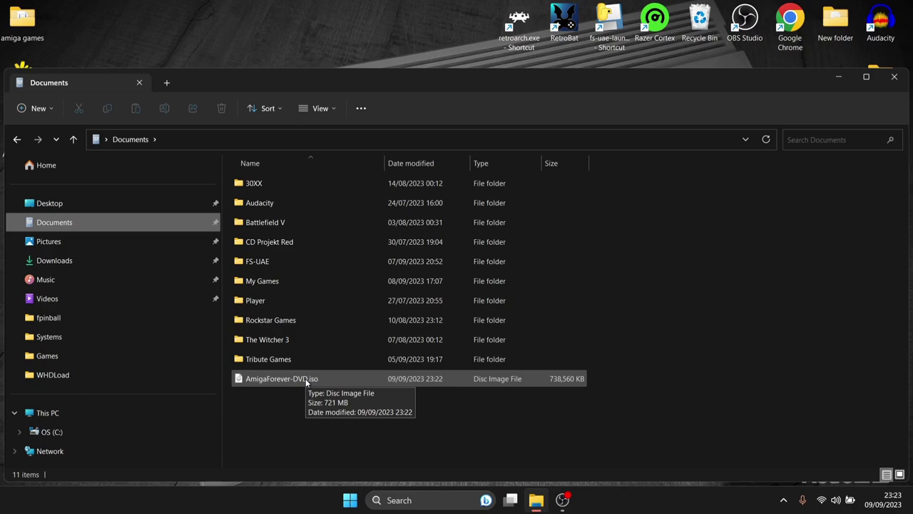
pyautogui.click(283, 382)
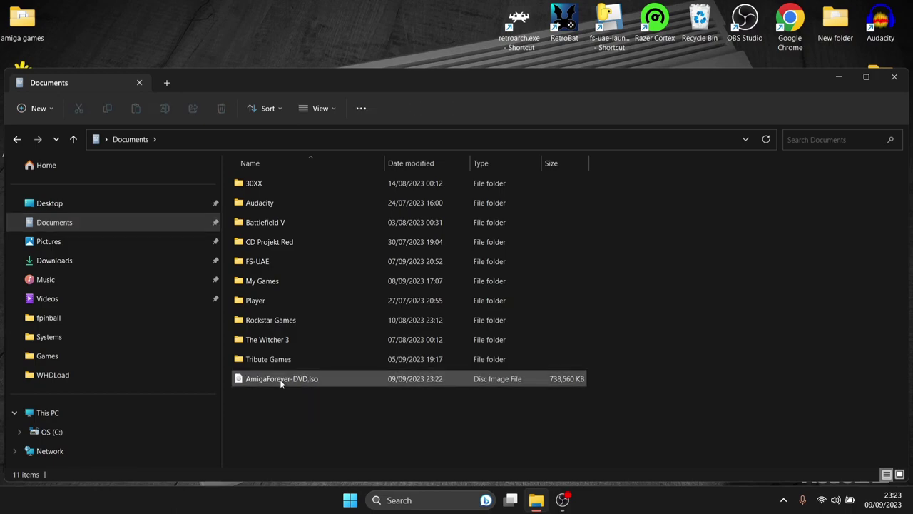
pyautogui.doubleClick(300, 379)
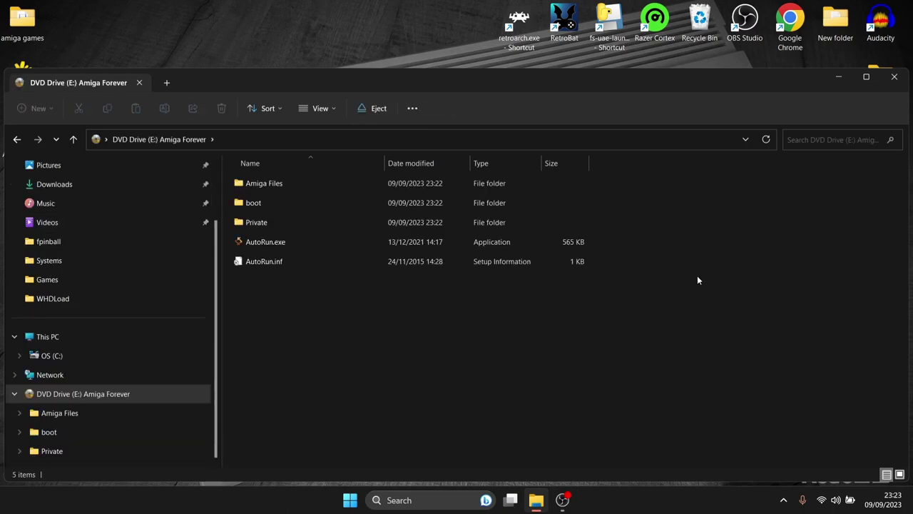
# Check the mounted disc's Amiga Files folder, run AutoRun.exe to view its start menu, and return to the desktop
pyautogui.doubleClick(273, 183)
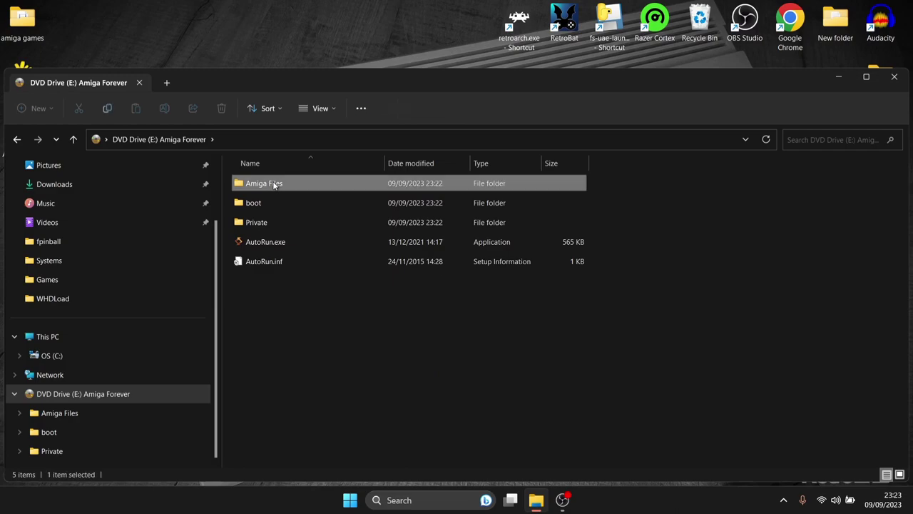
pyautogui.click(15, 139)
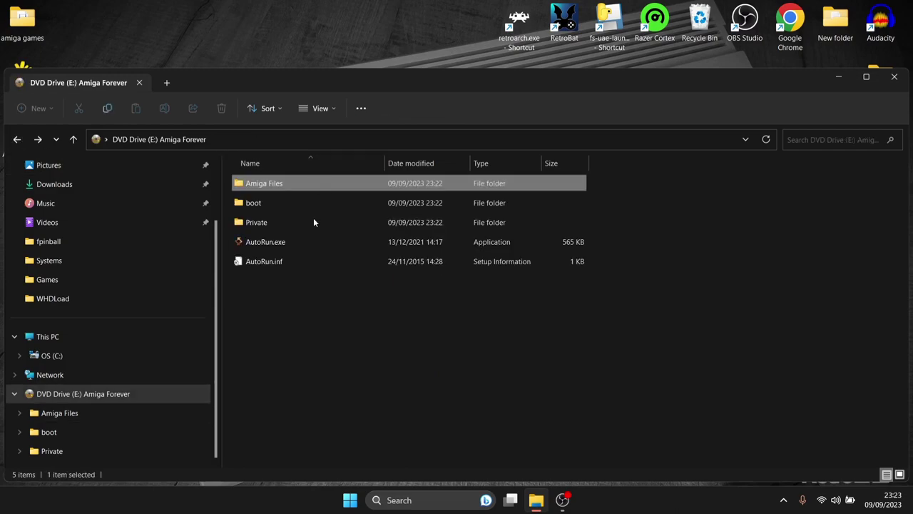
pyautogui.doubleClick(285, 242)
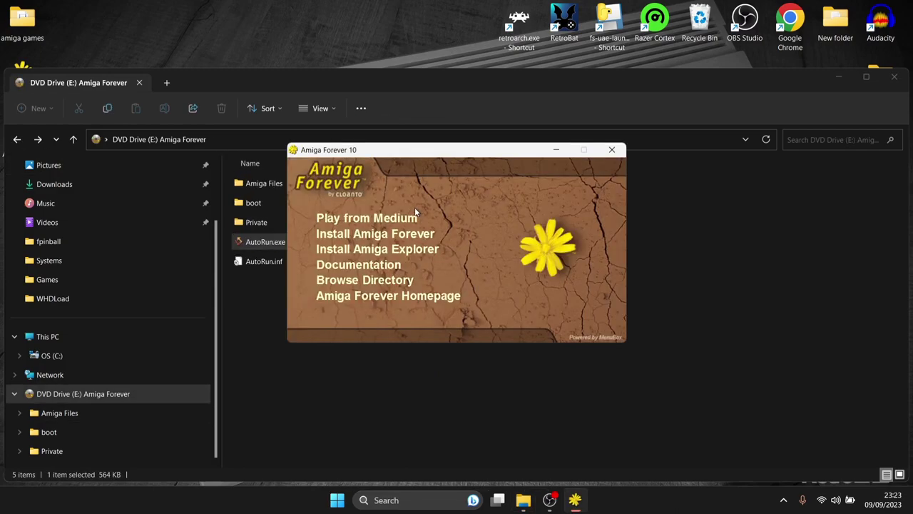
pyautogui.click(612, 150)
pyautogui.press('super+d')
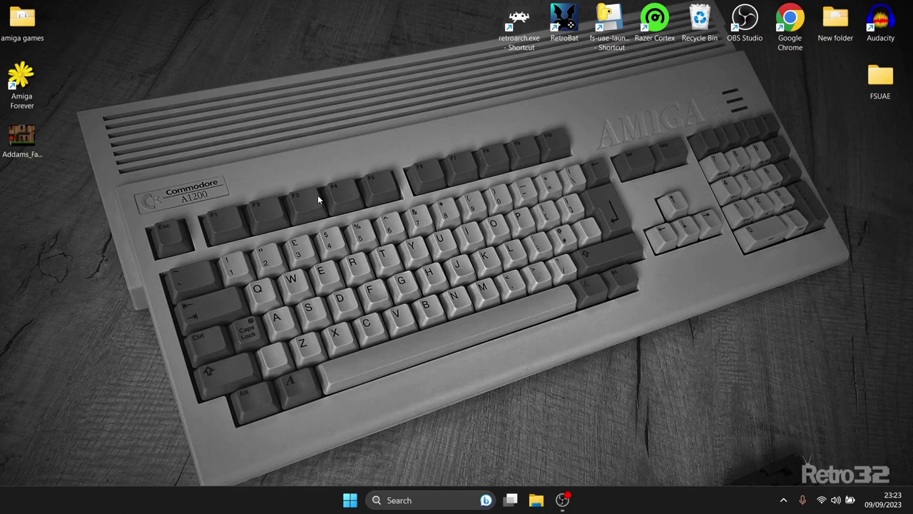
# Open the Amiga Forever shortcut's file location, follow Amiga Files to Shared, and examine the ROM files in the rom folder
pyautogui.rightClick(27, 86)
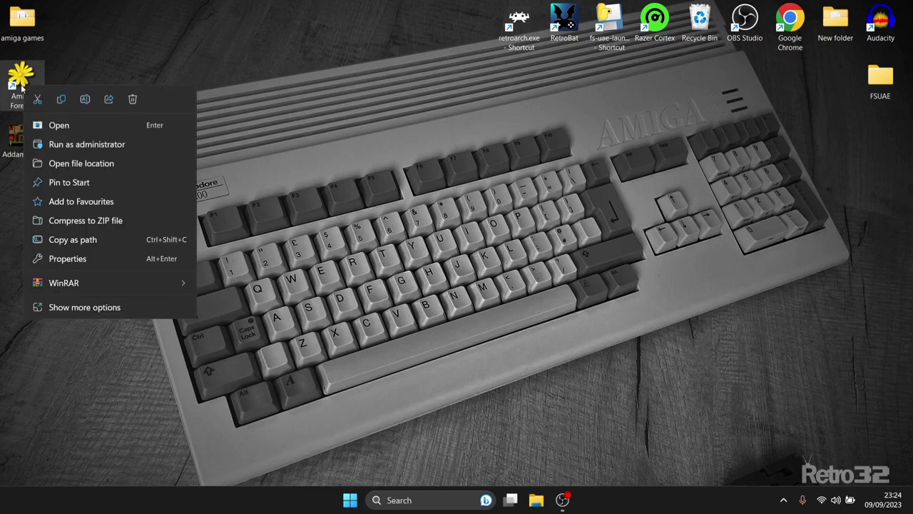
pyautogui.click(85, 164)
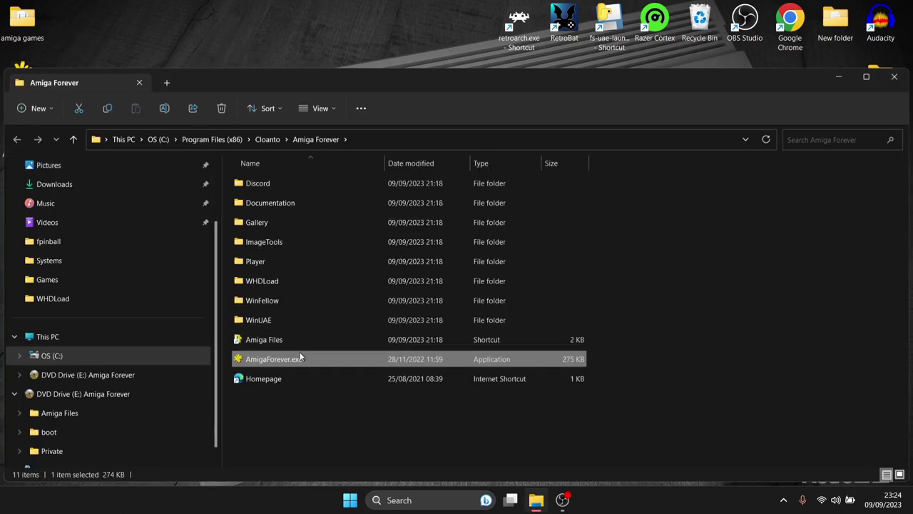
pyautogui.doubleClick(269, 339)
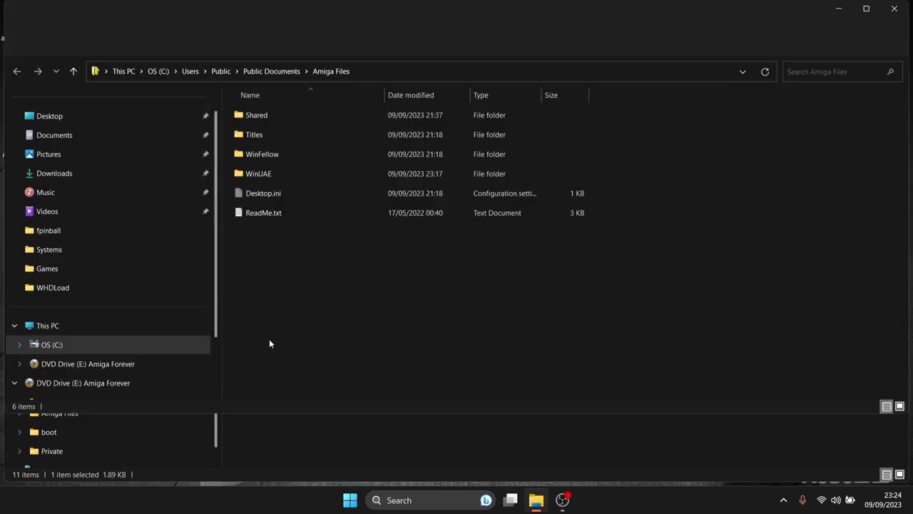
pyautogui.doubleClick(265, 115)
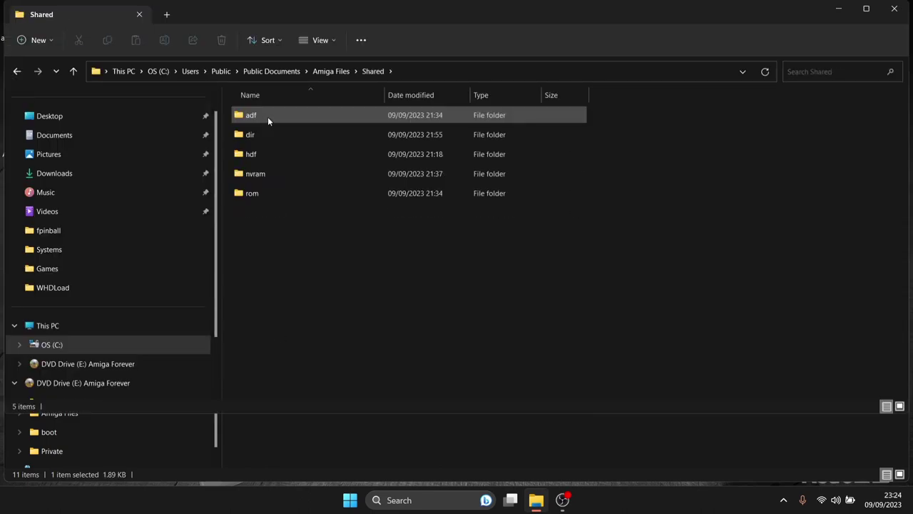
pyautogui.doubleClick(267, 192)
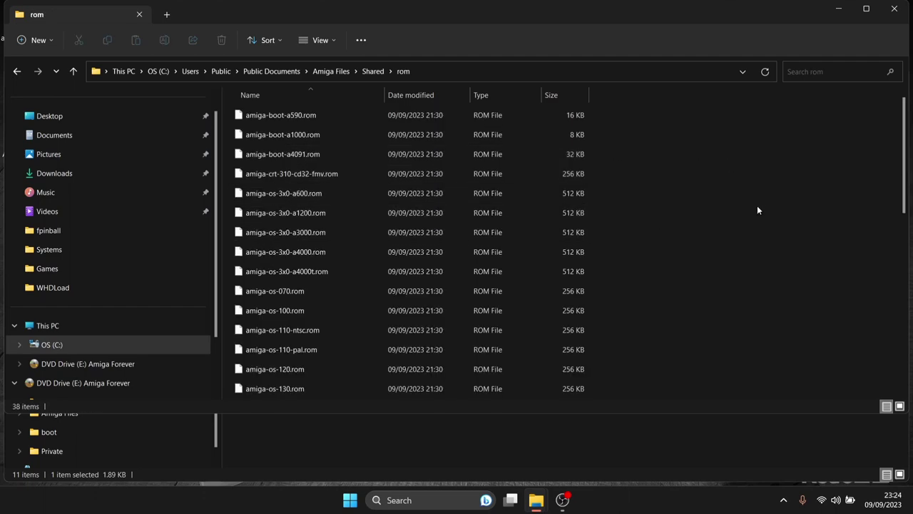
pyautogui.moveTo(907, 118); pyautogui.dragTo(906, 93)
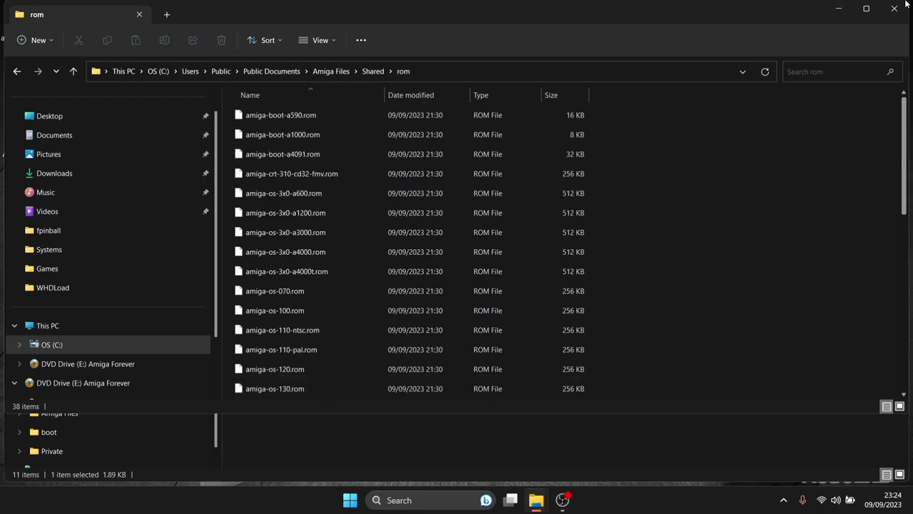
pyautogui.click(15, 72)
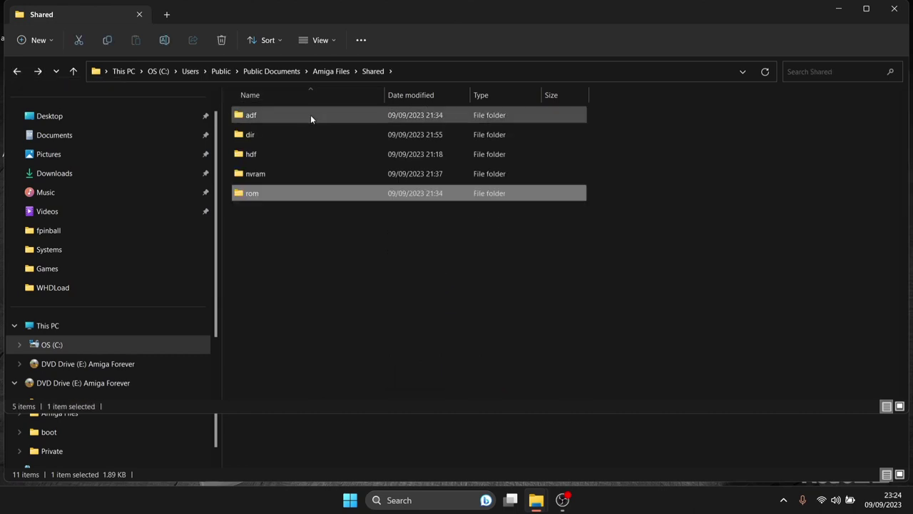
# Examine the disk images in the adf and hdf folders under Shared, and close the File Explorer windows
pyautogui.doubleClick(311, 115)
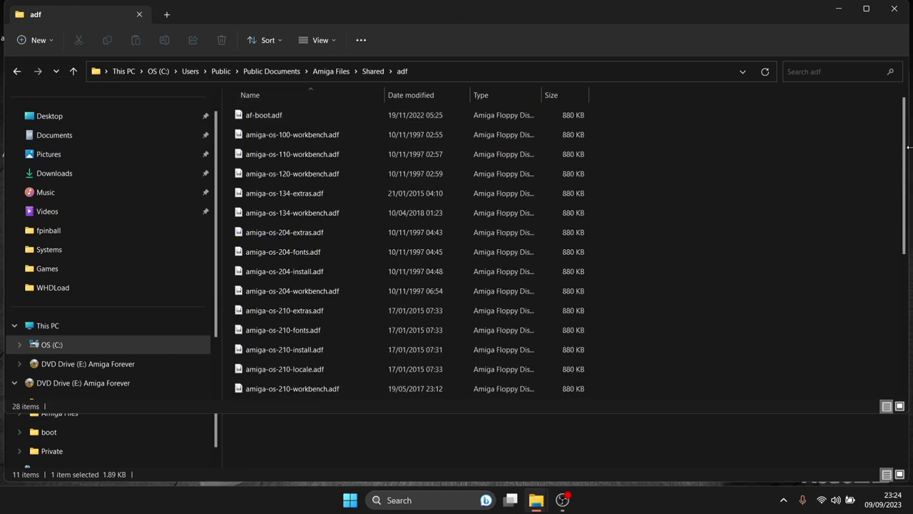
pyautogui.moveTo(904, 152); pyautogui.dragTo(14, 54)
pyautogui.click(13, 74)
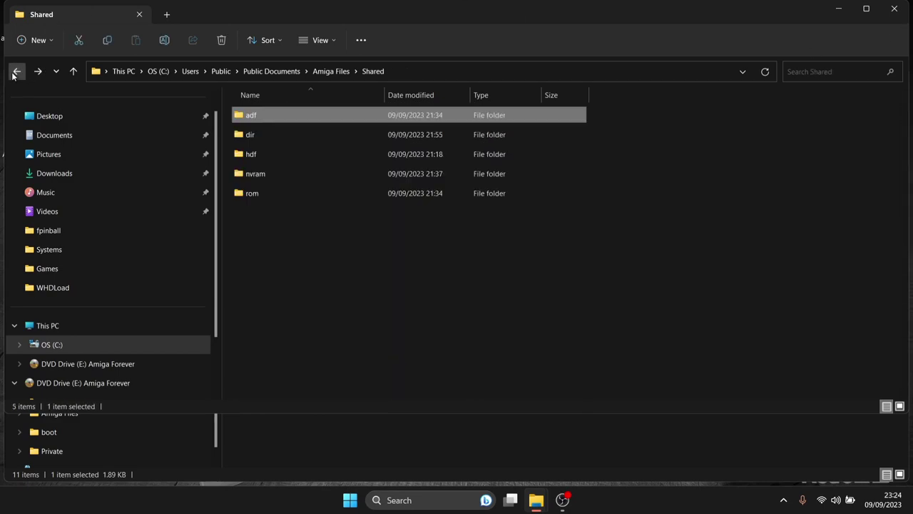
pyautogui.doubleClick(314, 156)
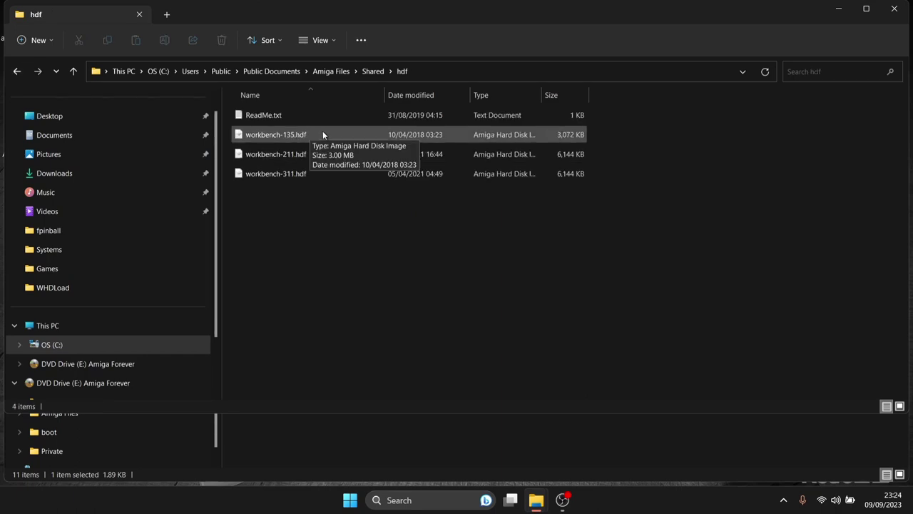
pyautogui.click(900, 8)
pyautogui.click(894, 76)
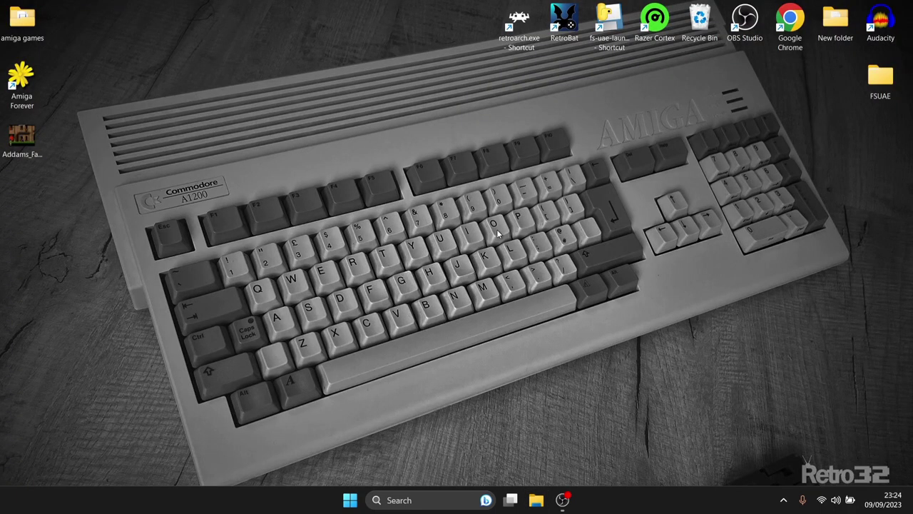